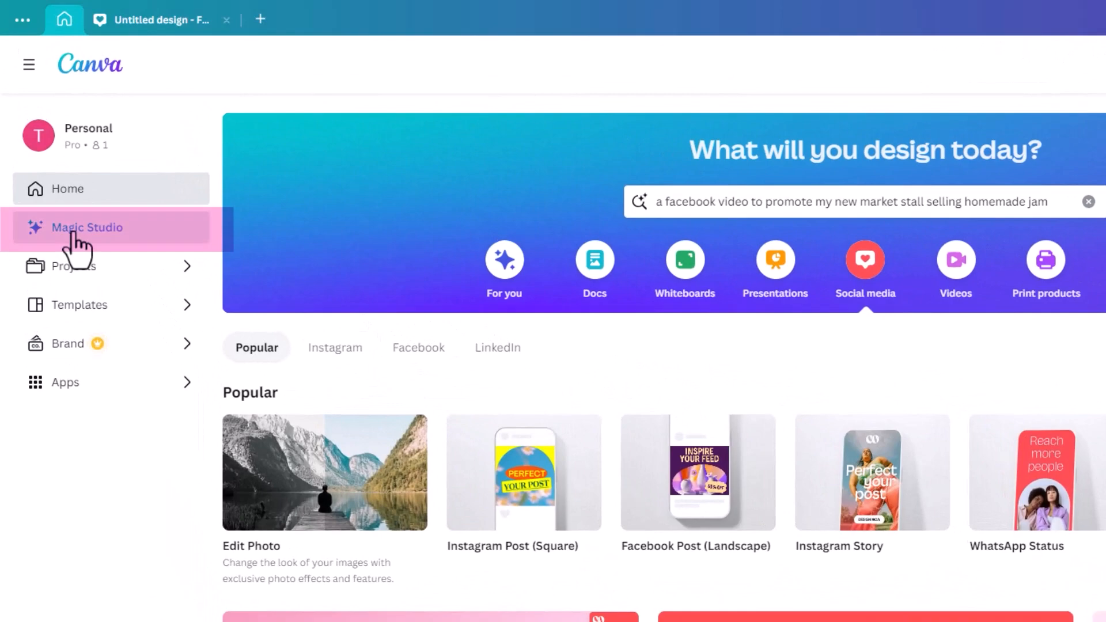
Open Magic Studio and look through its tools, from Magic Design and Magic Write to Magic Media and the Magic Edit features
click(74, 233)
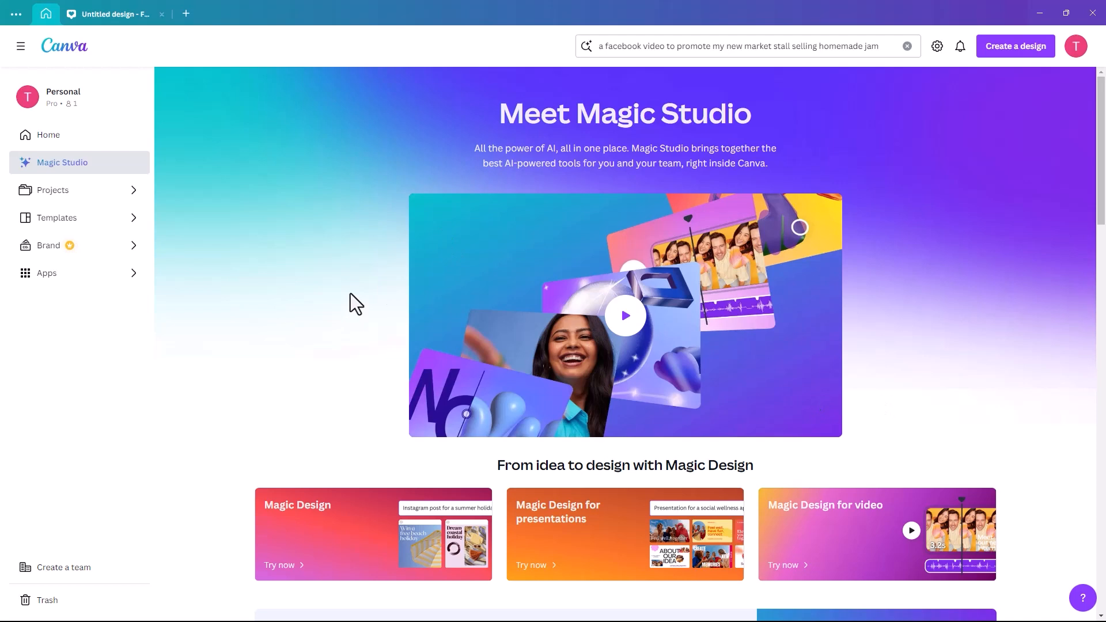
scroll(350, 294, down, 5)
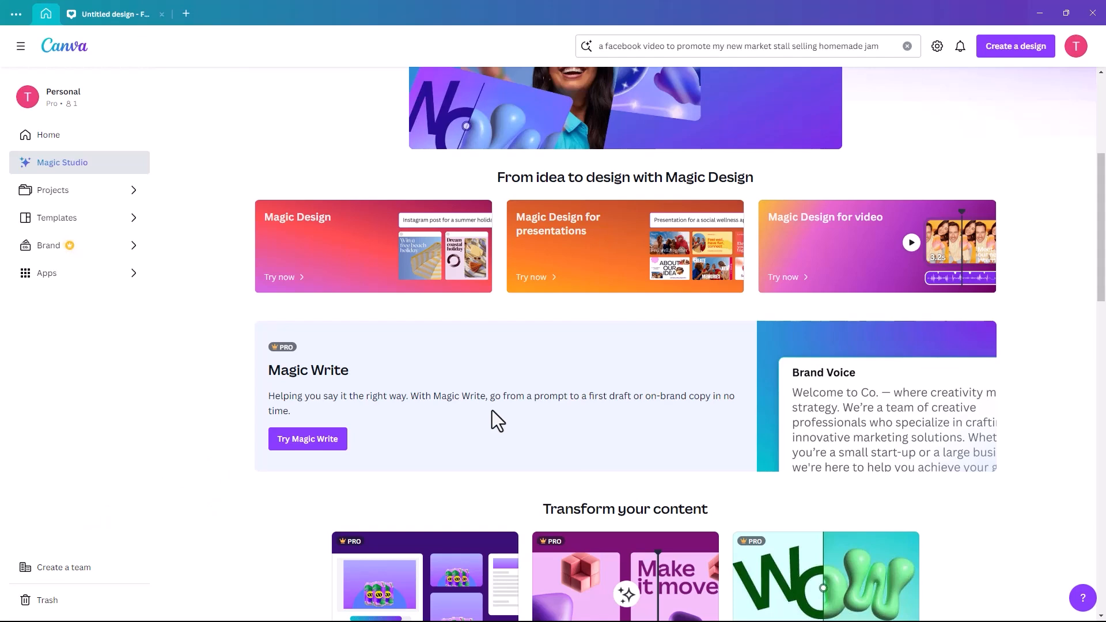
scroll(492, 410, down, 4)
scroll(492, 411, down, 1)
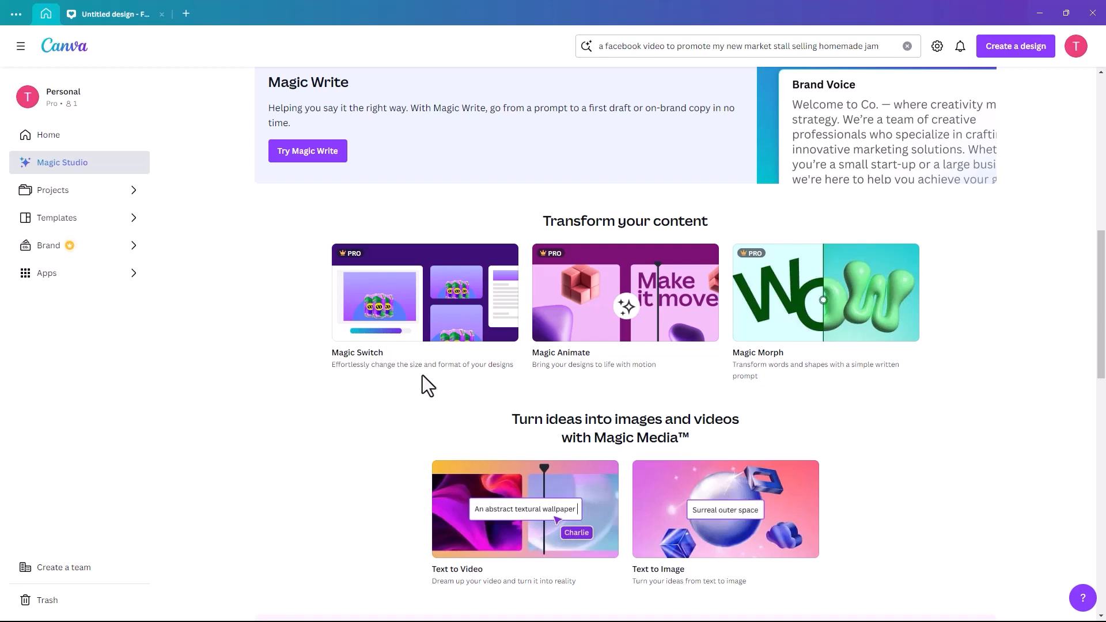
scroll(432, 386, down, 4)
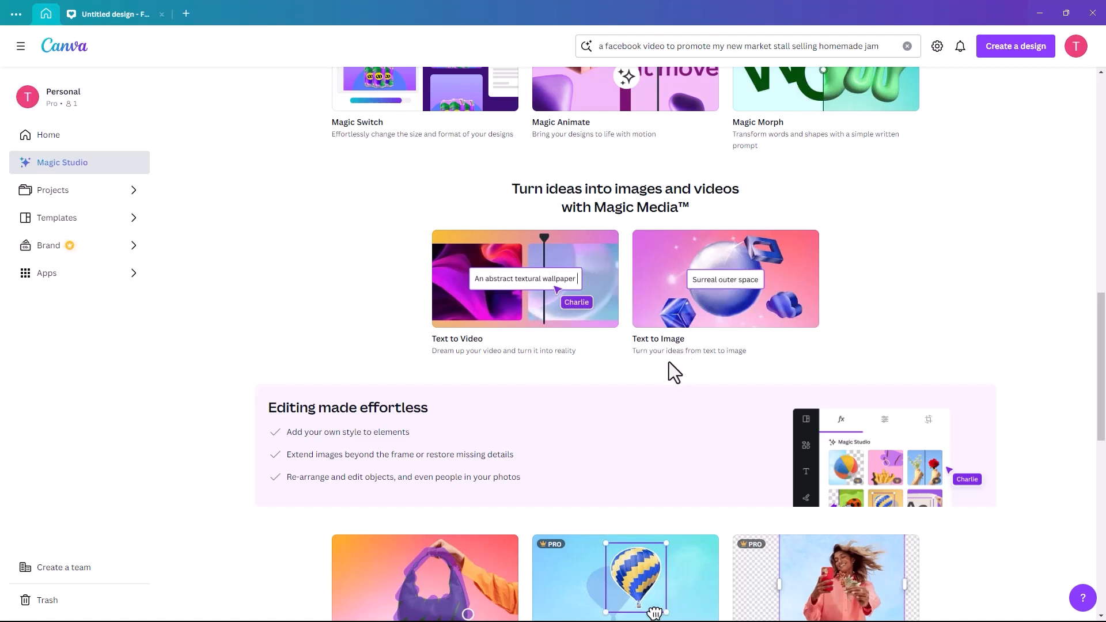
scroll(669, 362, down, 4)
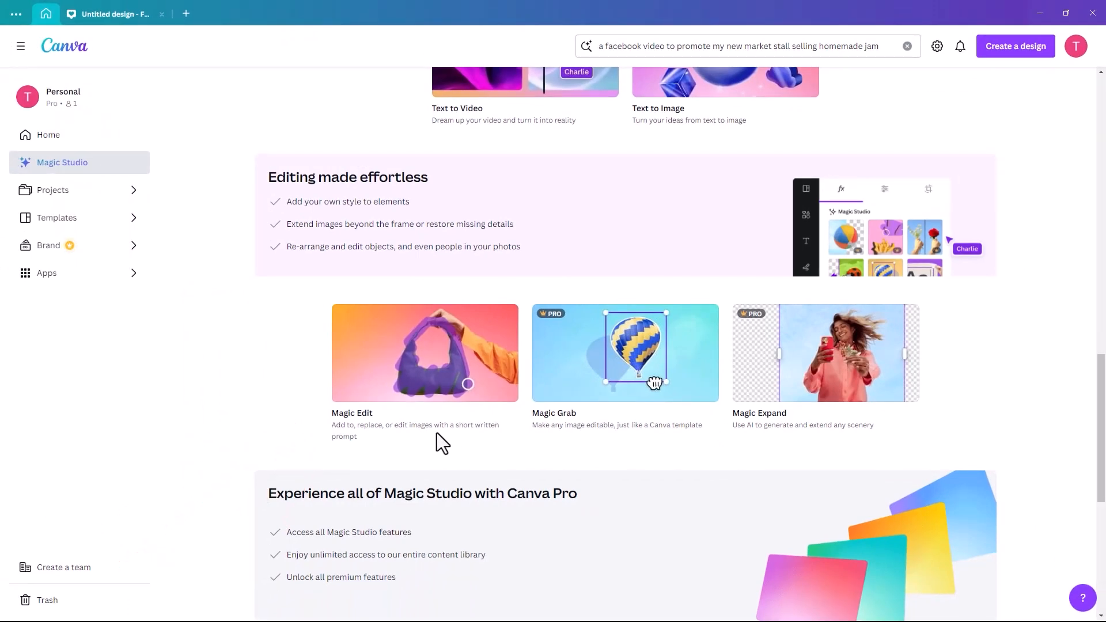
scroll(436, 431, down, 2)
scroll(437, 431, down, 1)
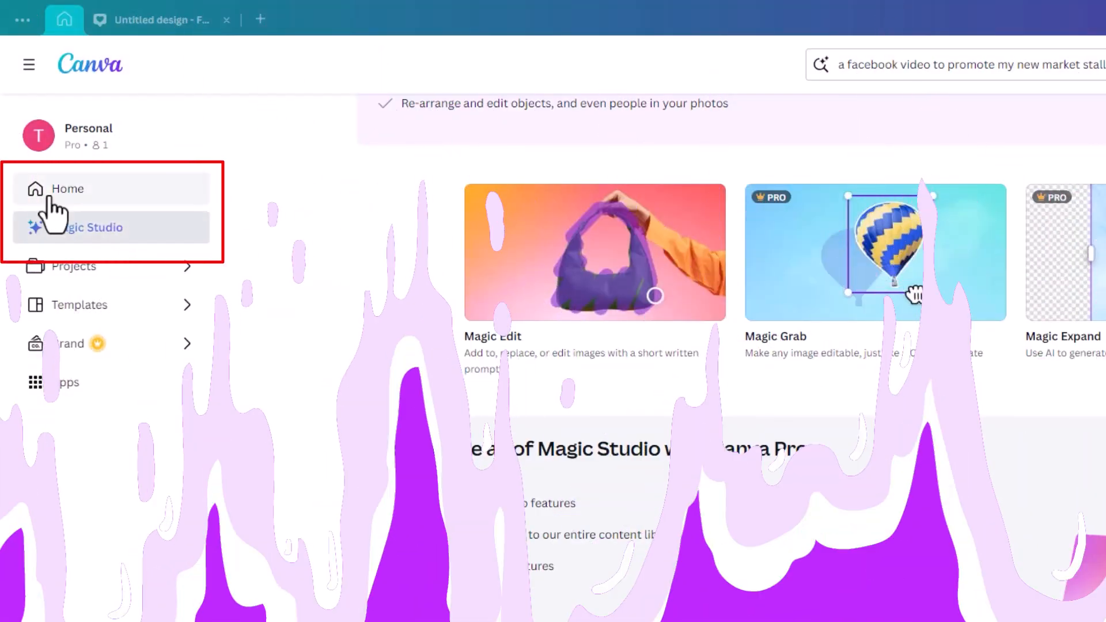
Return to the home page and search for "a facebook post to promote my new market stall selling homemade jam"
click(71, 199)
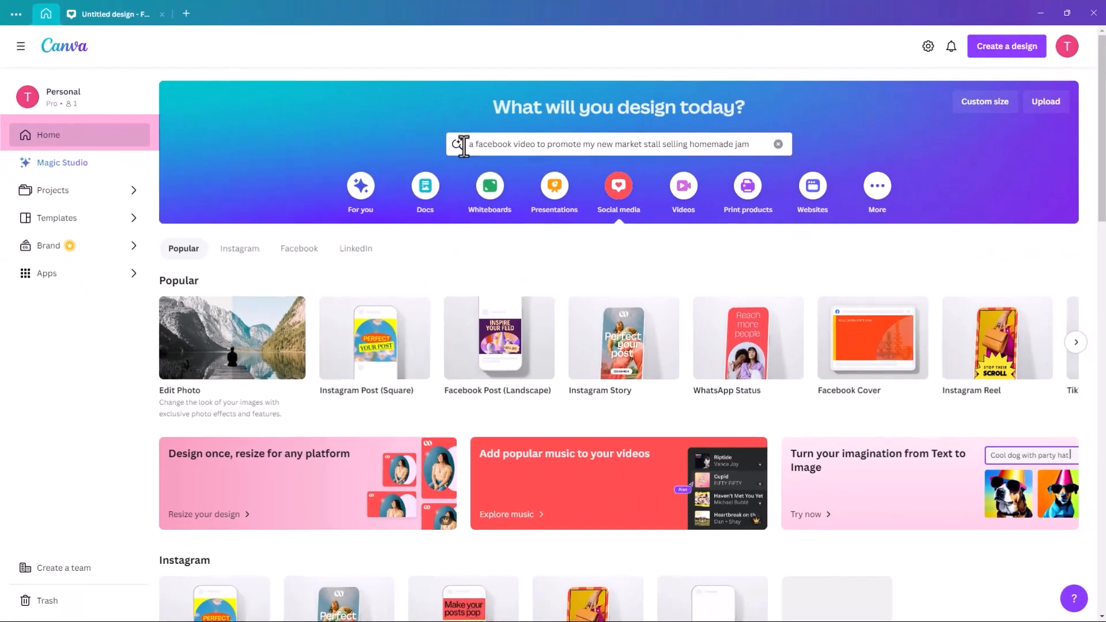
drag(469, 144, 768, 144)
key(ctrl+c)
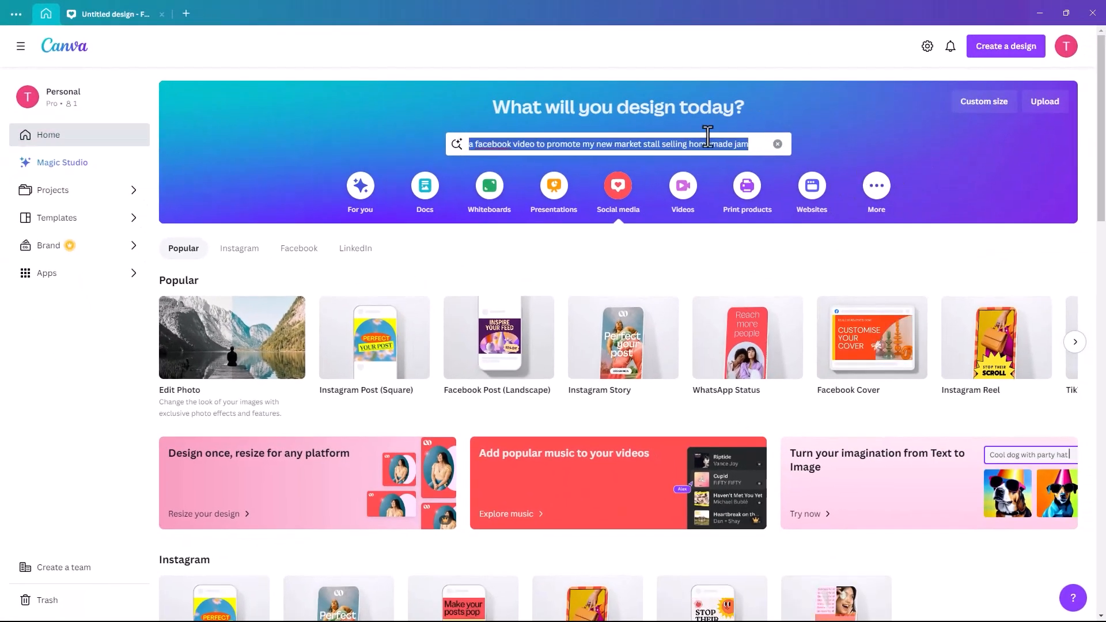
key(BackSpace)
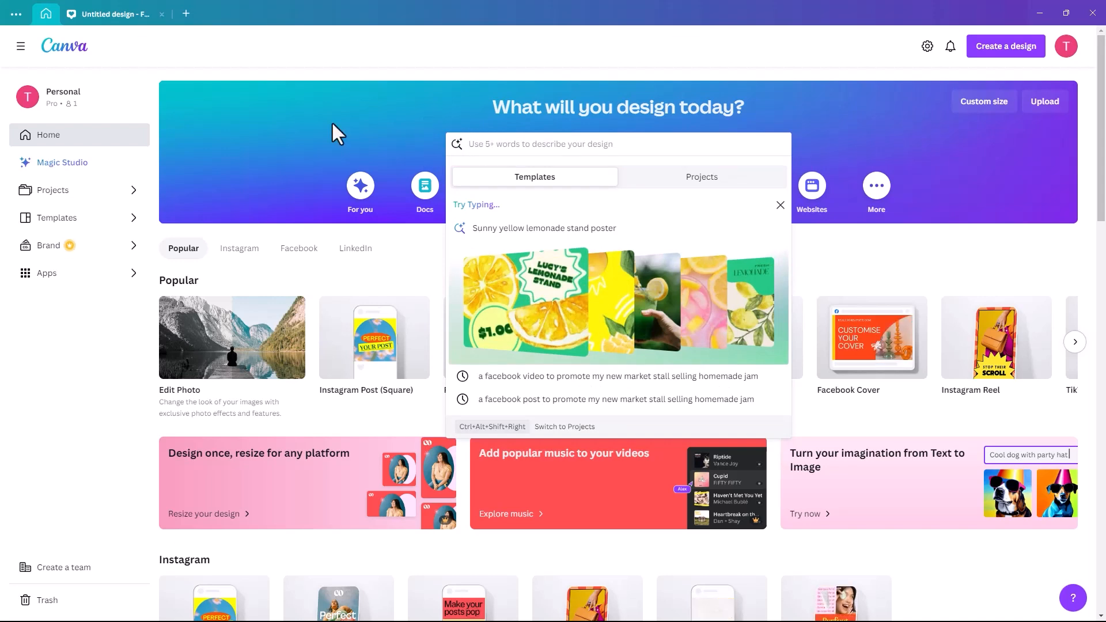
key(ctrl+v)
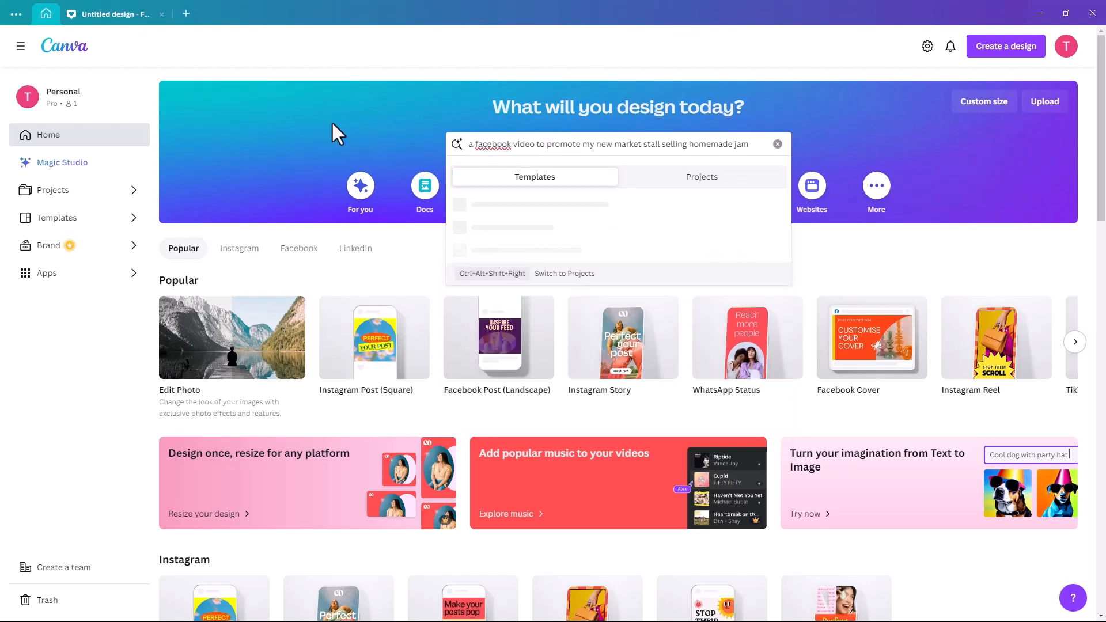
click(534, 144)
double_click(526, 145)
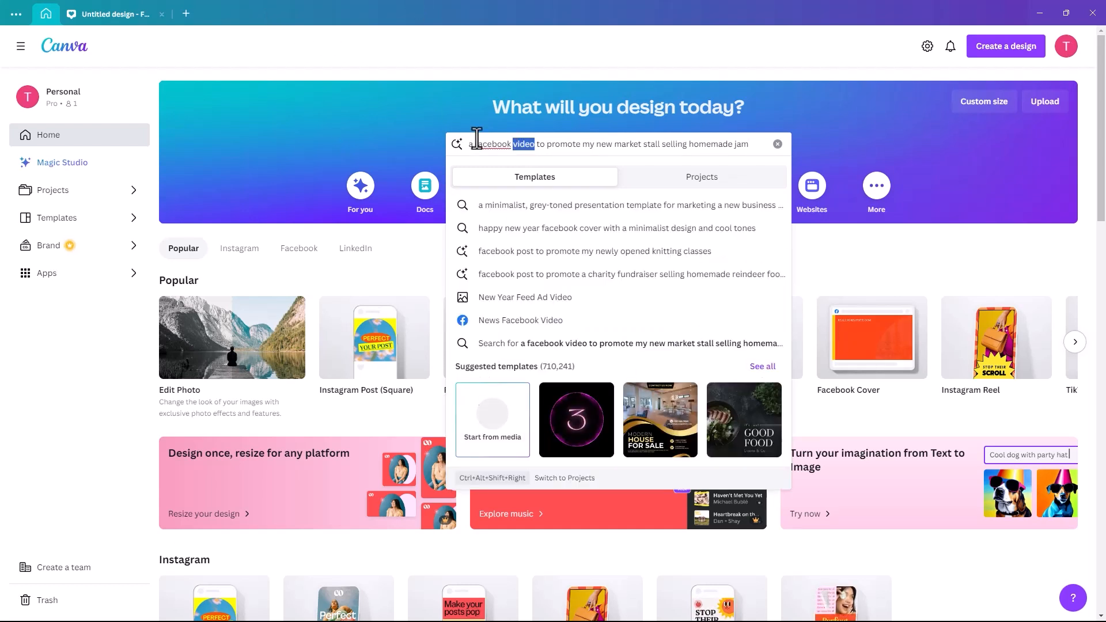
text(po)
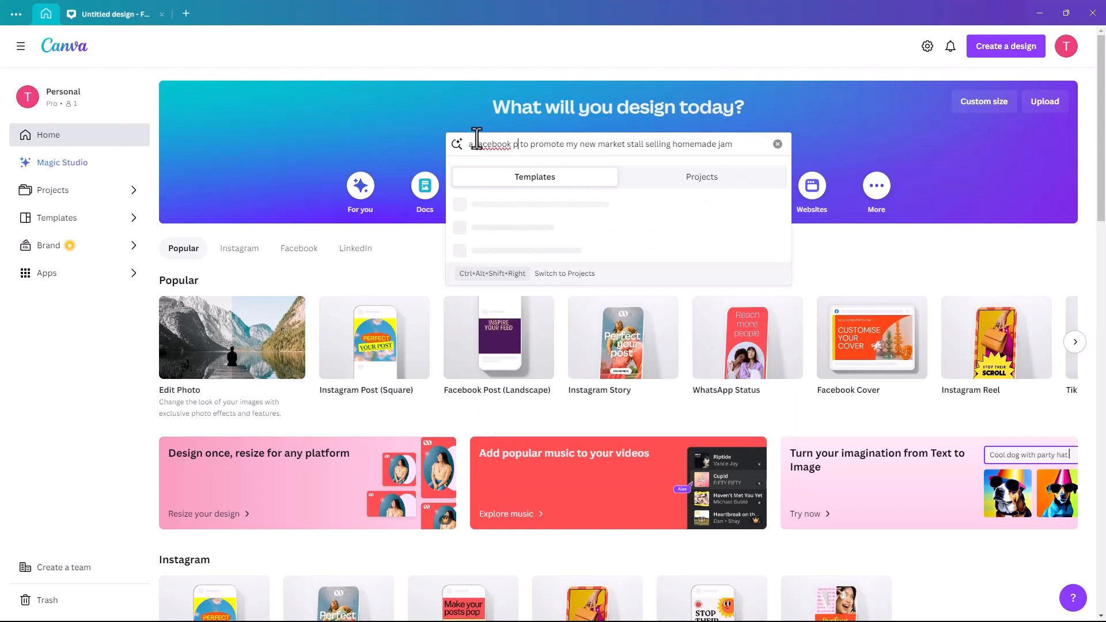
text(st)
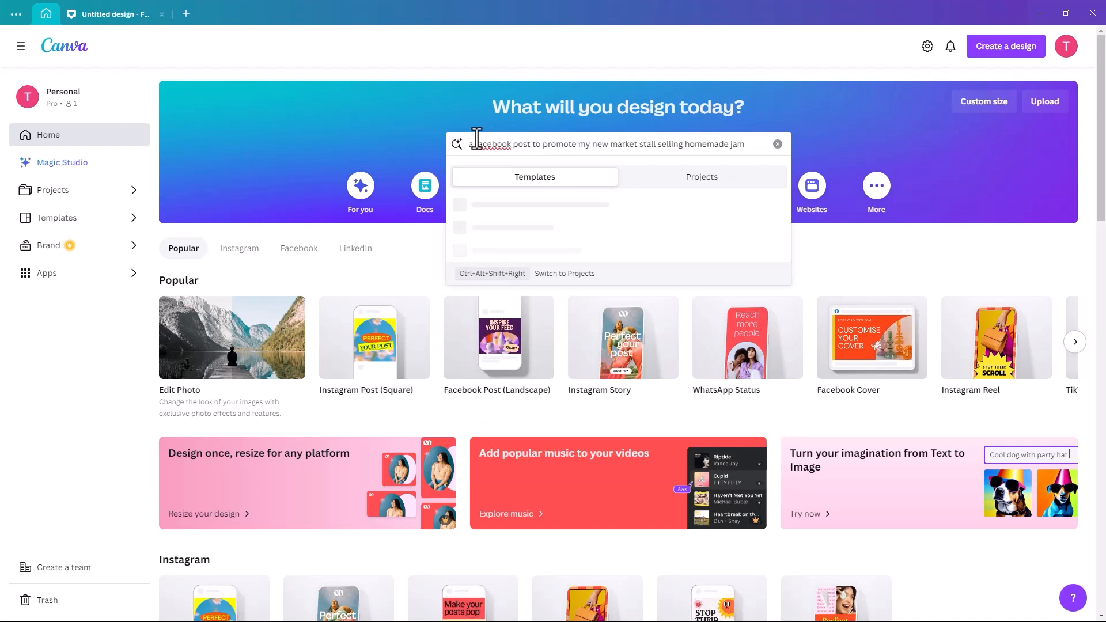
key(Return)
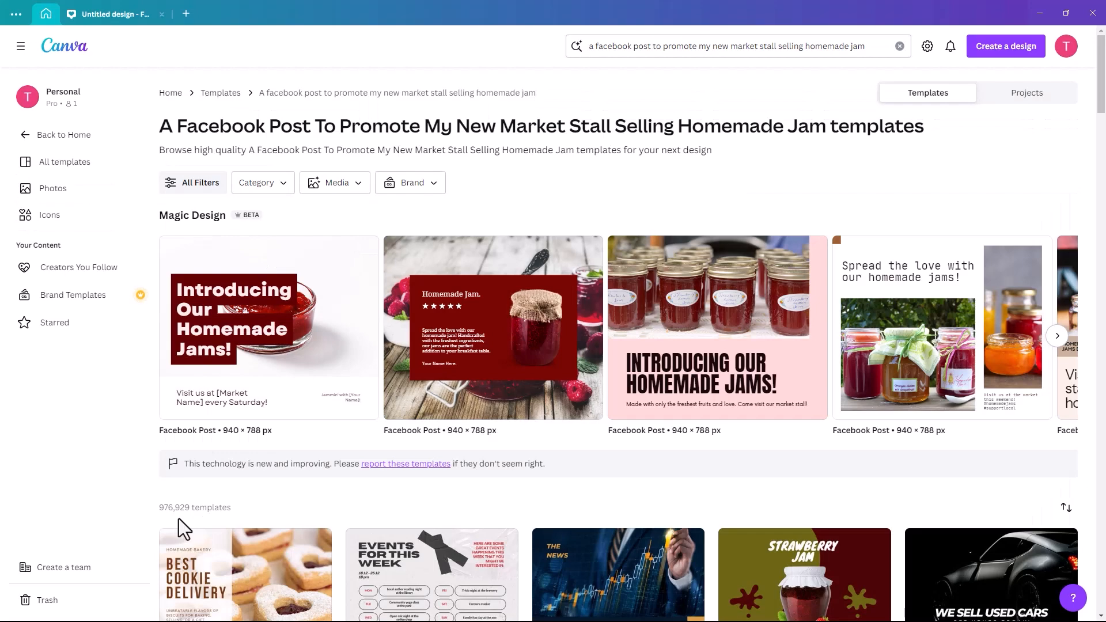
Browse the regular template results and look through the row of Magic Design suggestions to its end
scroll(231, 490, down, 7)
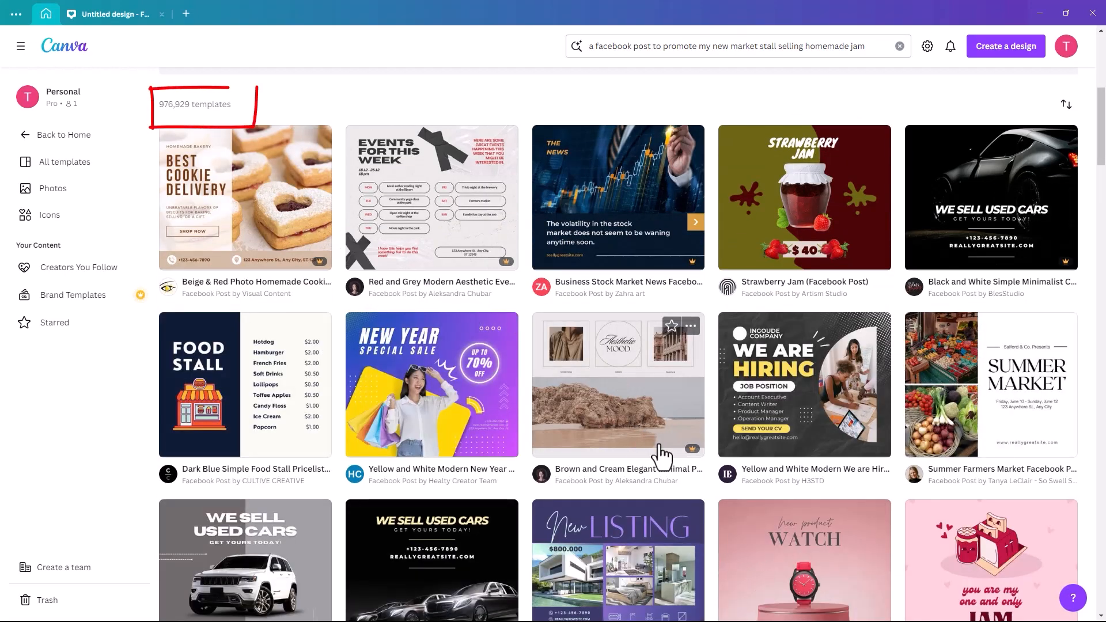
scroll(655, 491, up, 5)
scroll(643, 485, up, 2)
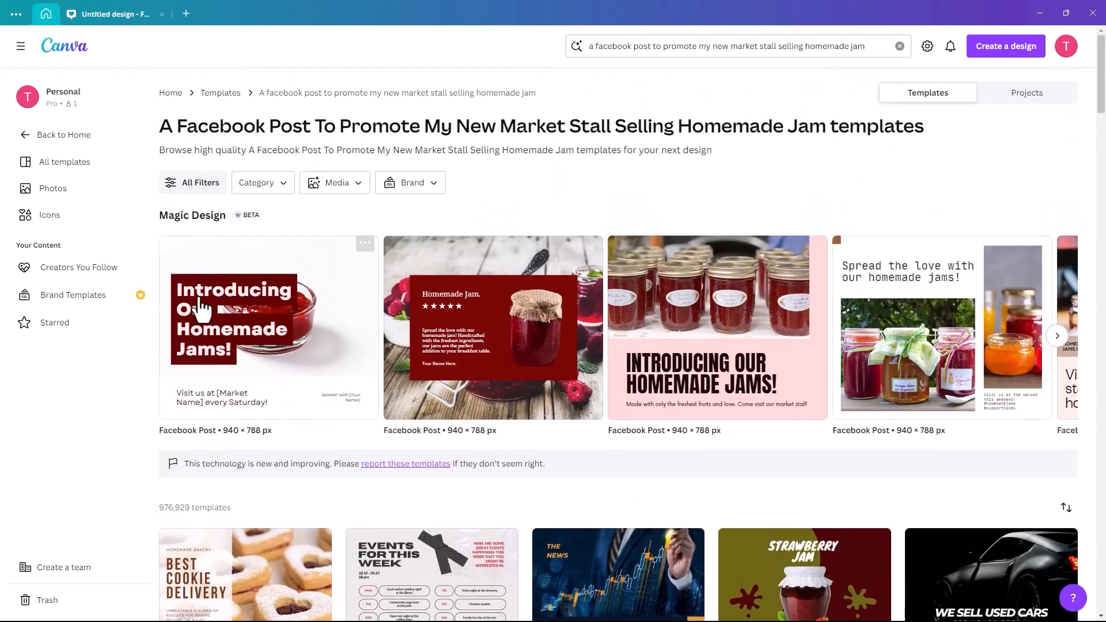
click(1058, 336)
click(1058, 336)
click(1057, 336)
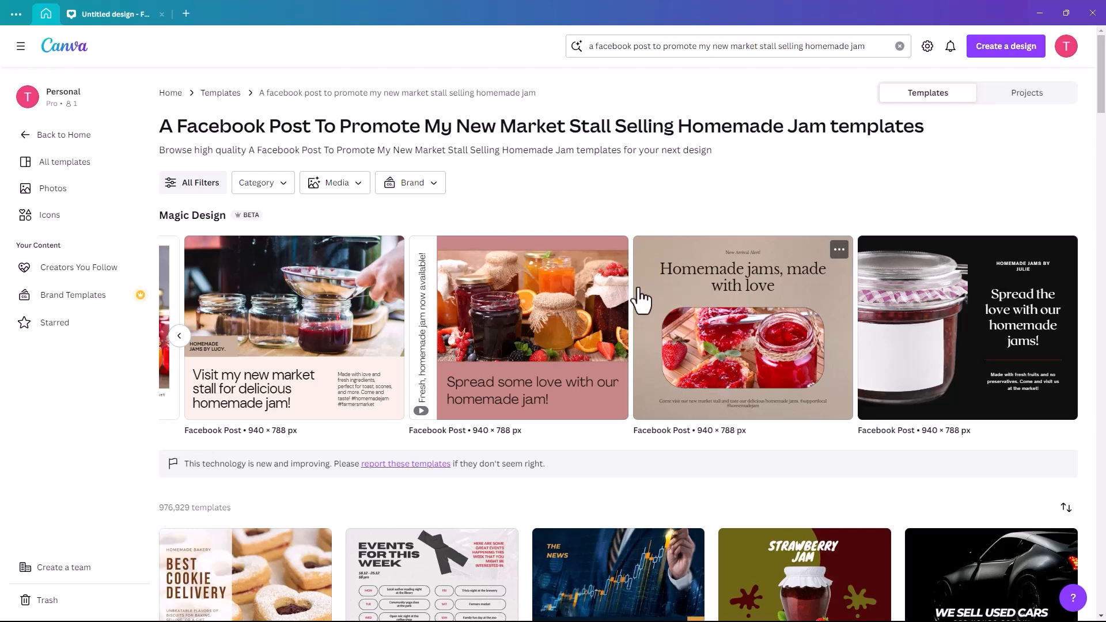
Review the Category, Media and Brand filter options for the template results without applying any
click(281, 185)
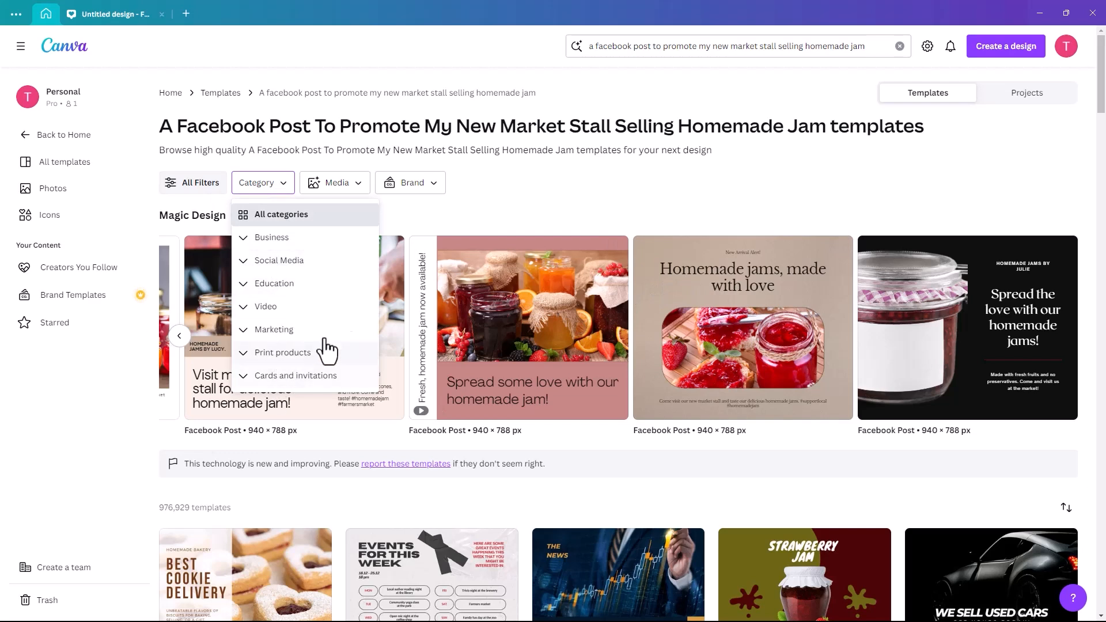
click(356, 187)
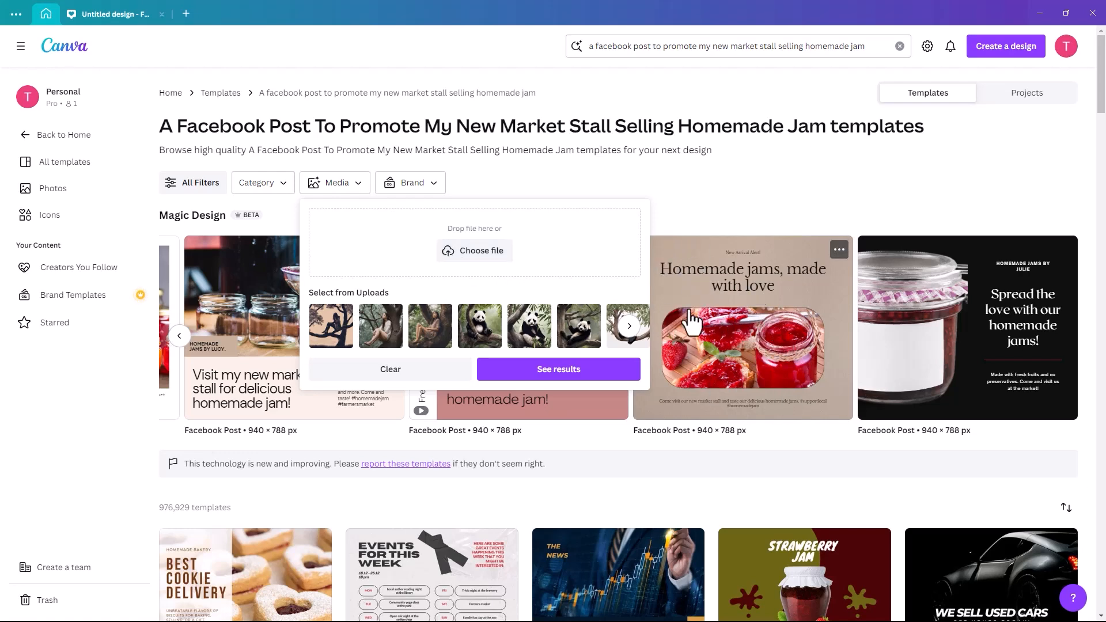
click(438, 189)
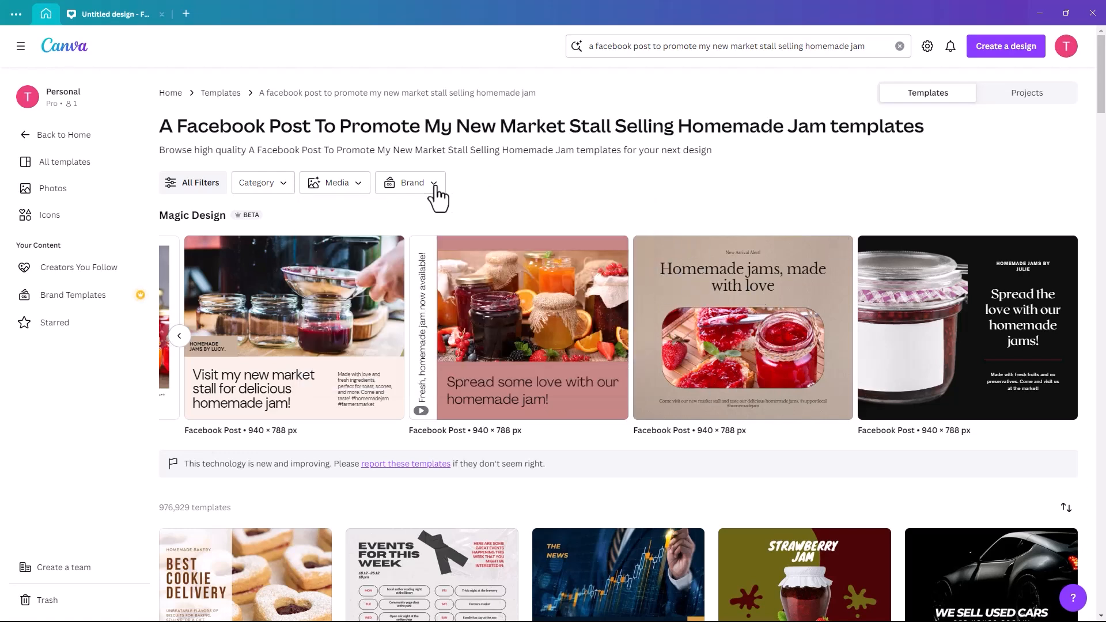
click(435, 187)
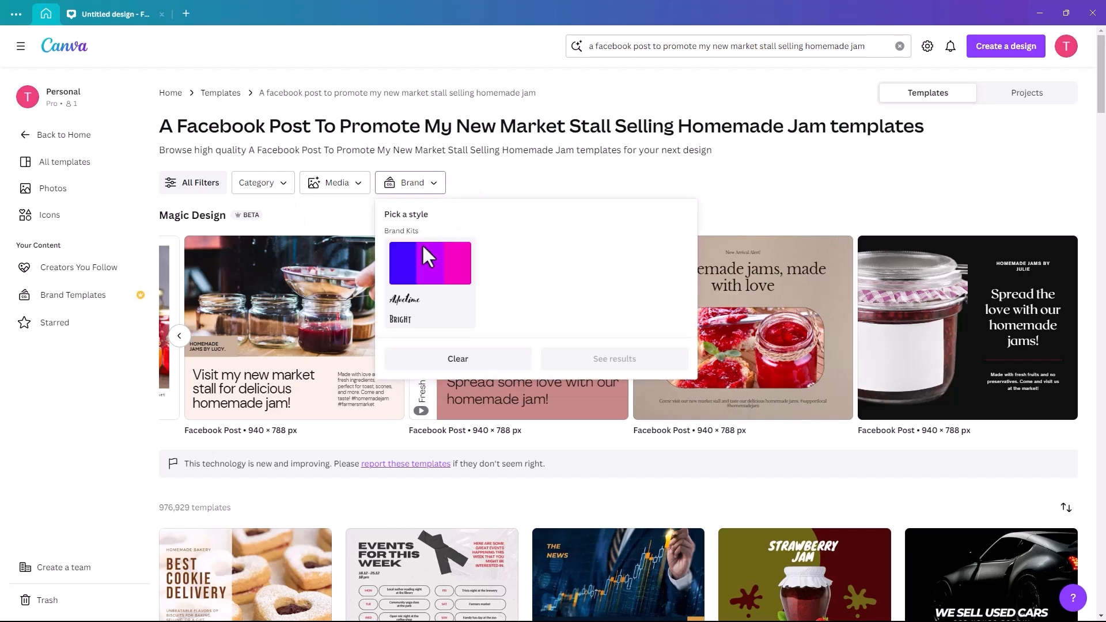
click(490, 180)
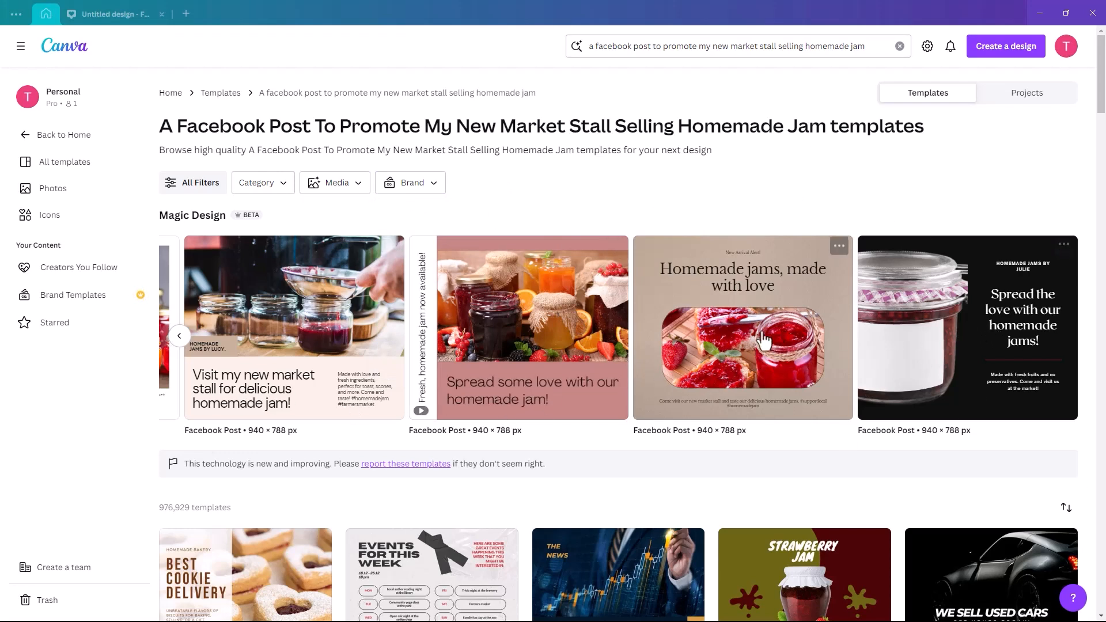
Open the Magic Design template "Spread some love with our homemade jam!" for customizing as a new design
click(544, 381)
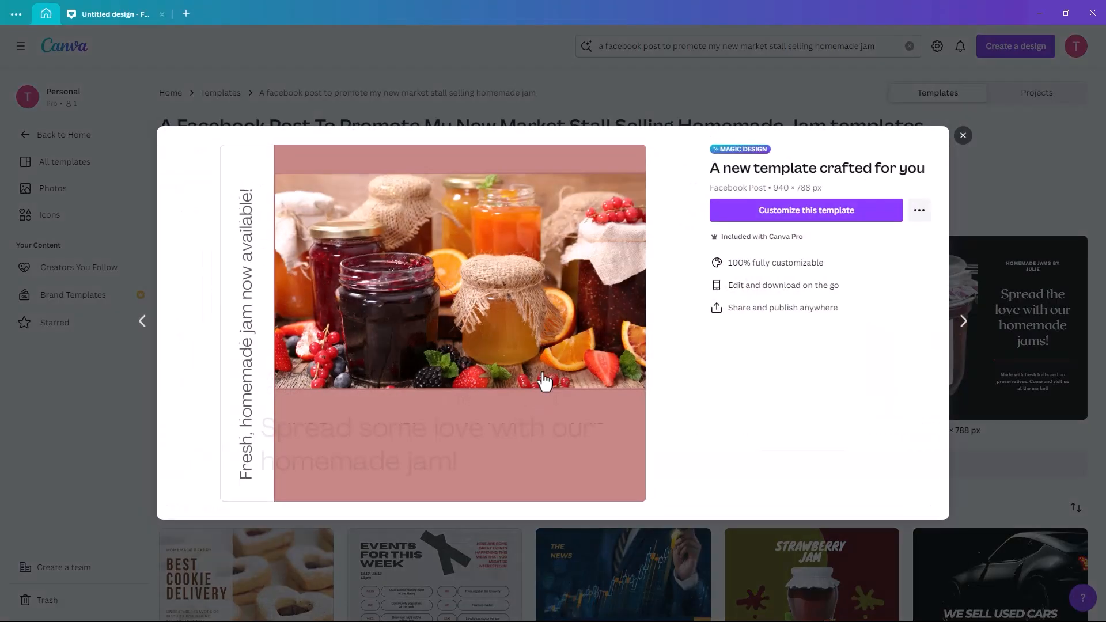
click(796, 213)
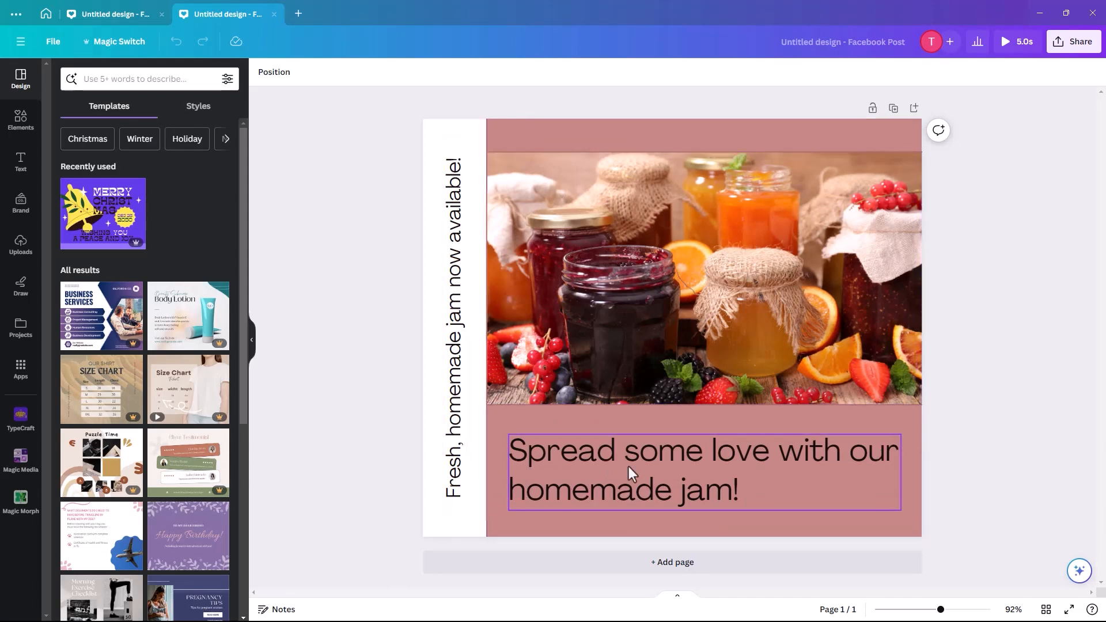
Inspect the editable headline, vertical text and jam photo, and view the font choices for the headline
click(666, 462)
click(452, 420)
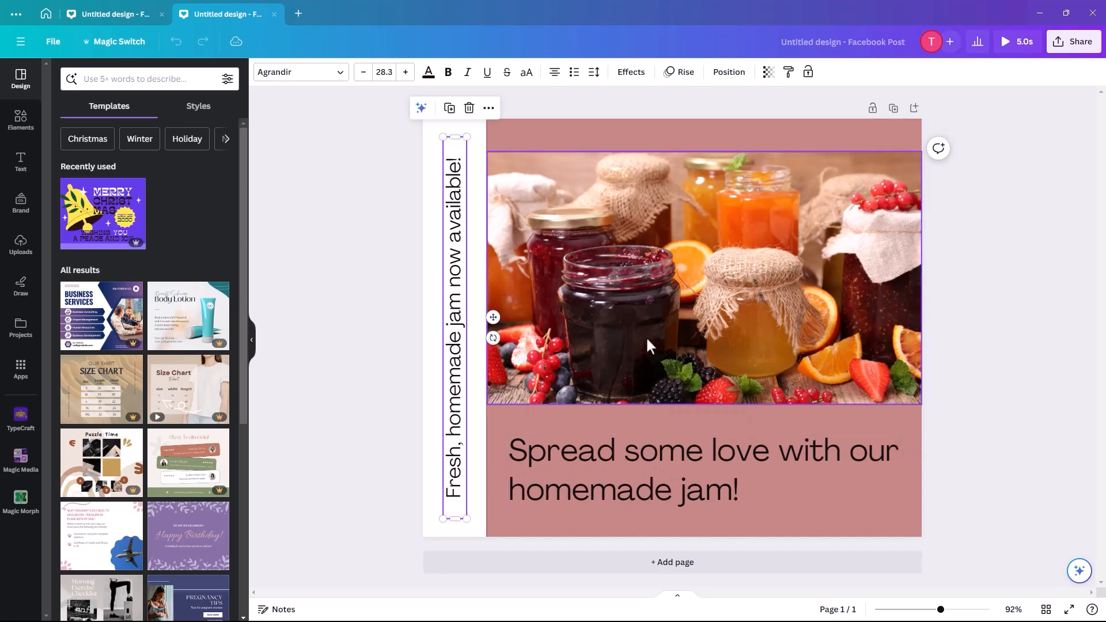
click(651, 331)
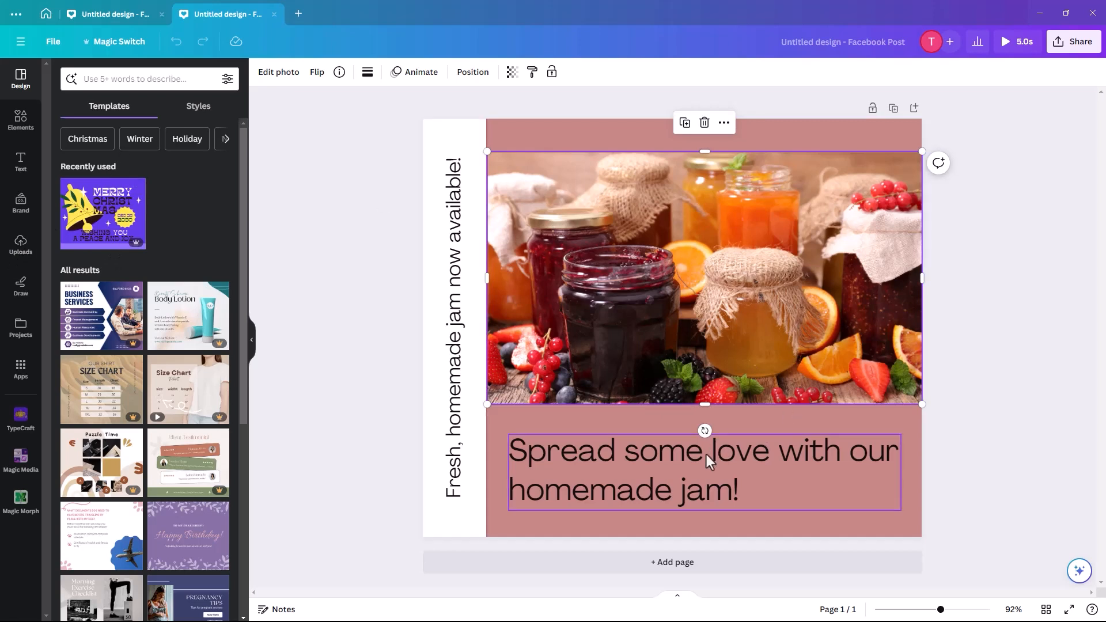
click(676, 466)
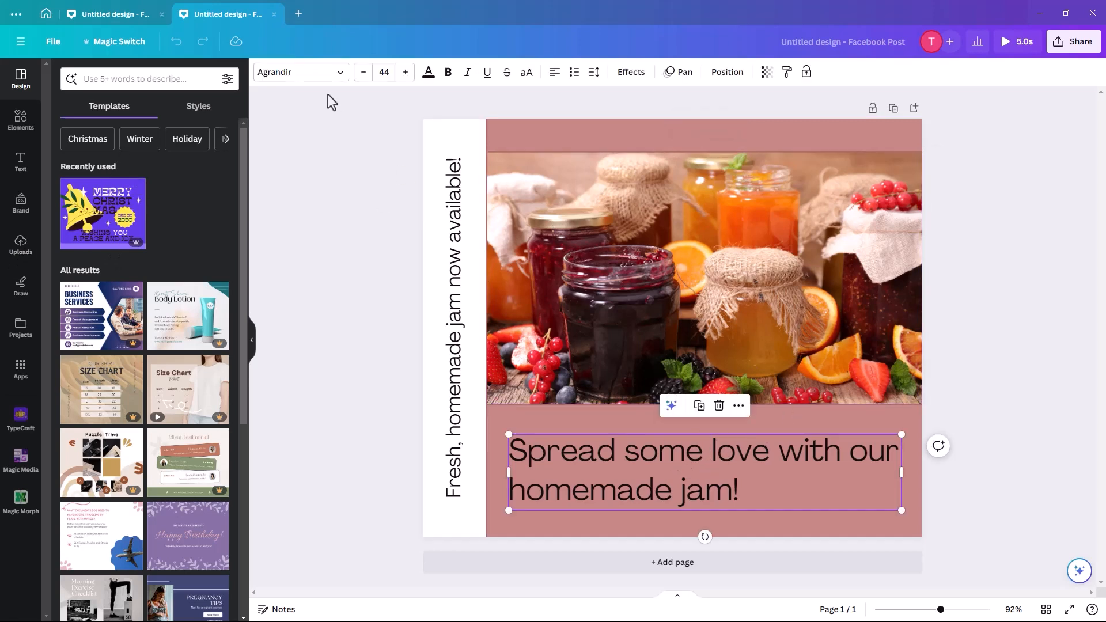
click(340, 80)
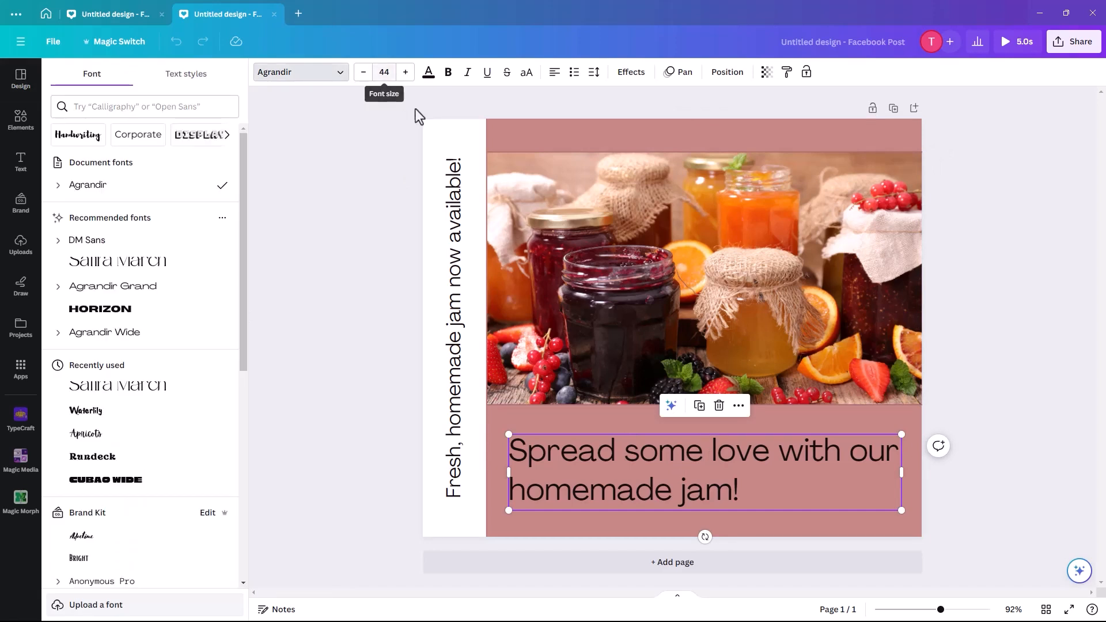
click(513, 419)
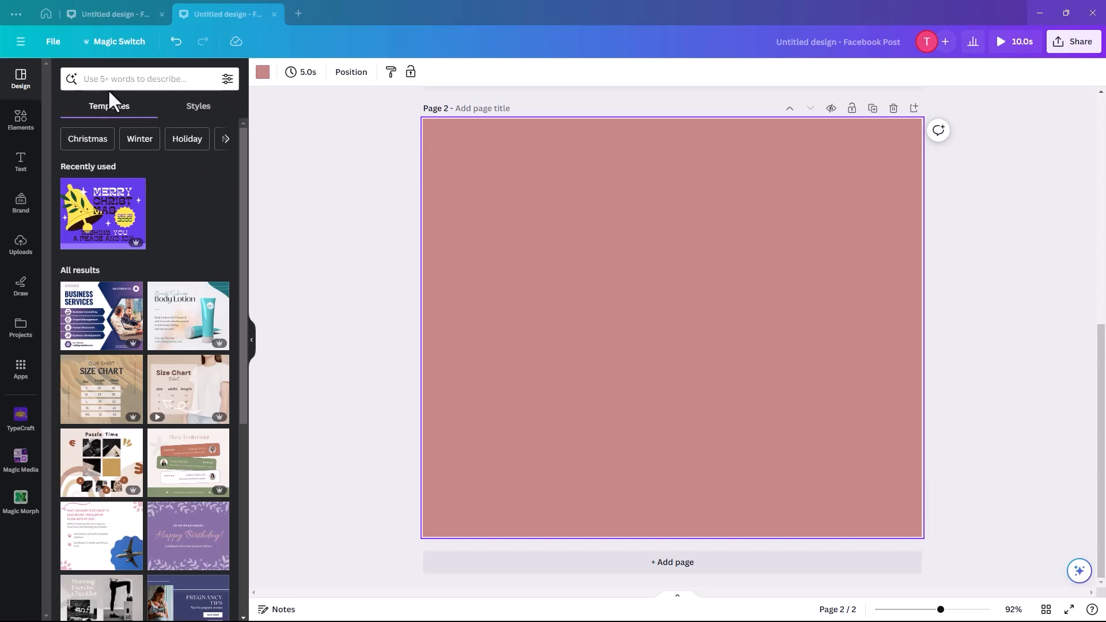
For page 2, list all Magic Design templates for the recent homemade jam Facebook post prompt and choose the "Homemade Jams now available at our market stall" one
click(88, 80)
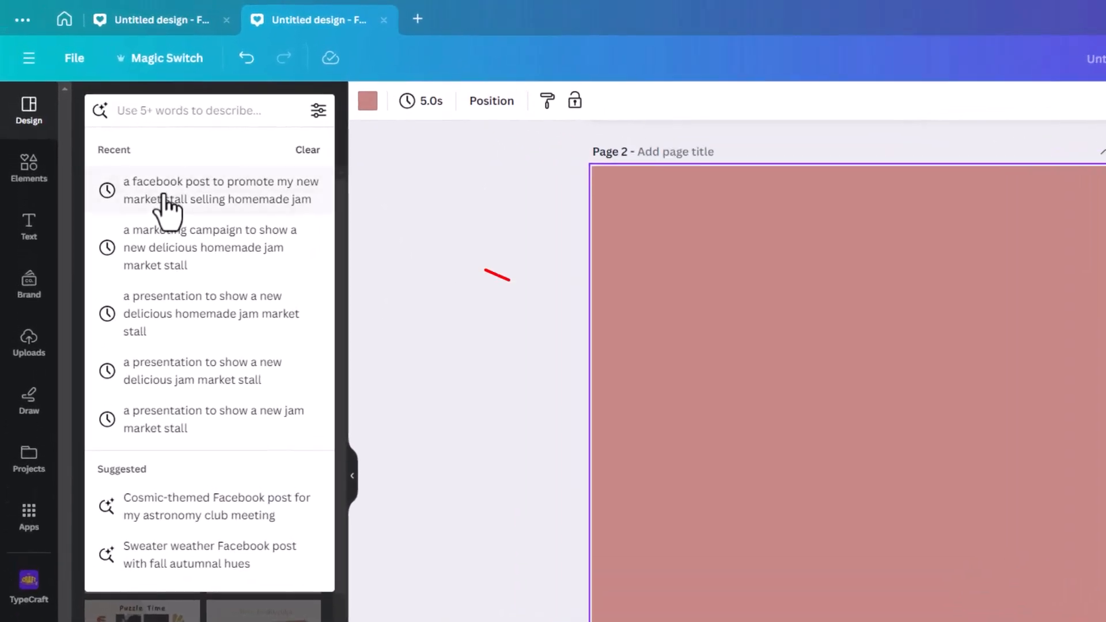
click(144, 173)
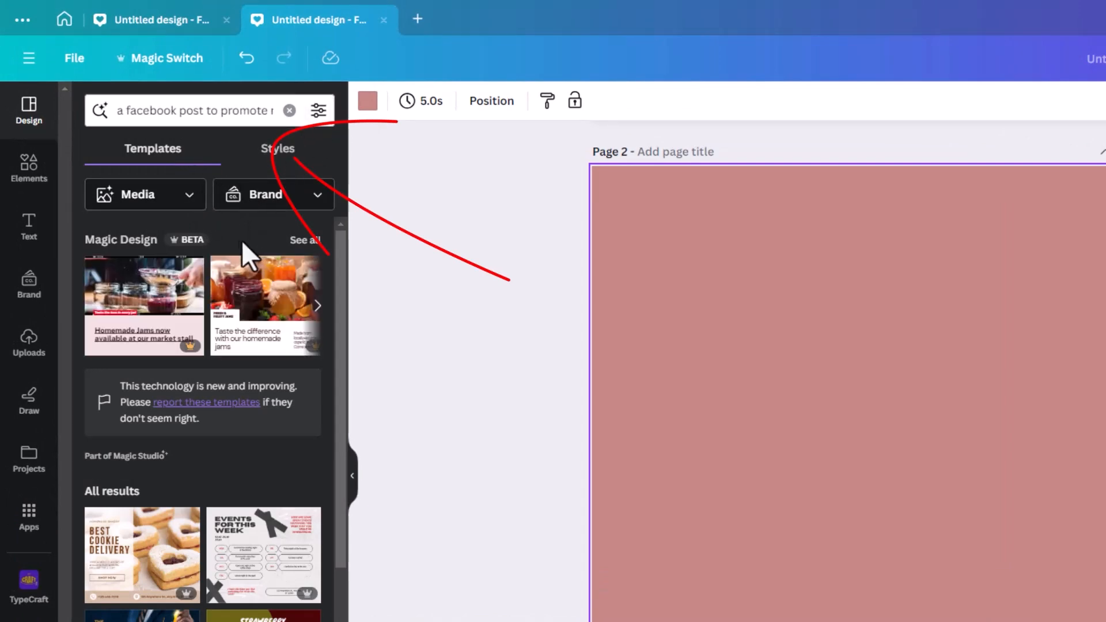
click(300, 240)
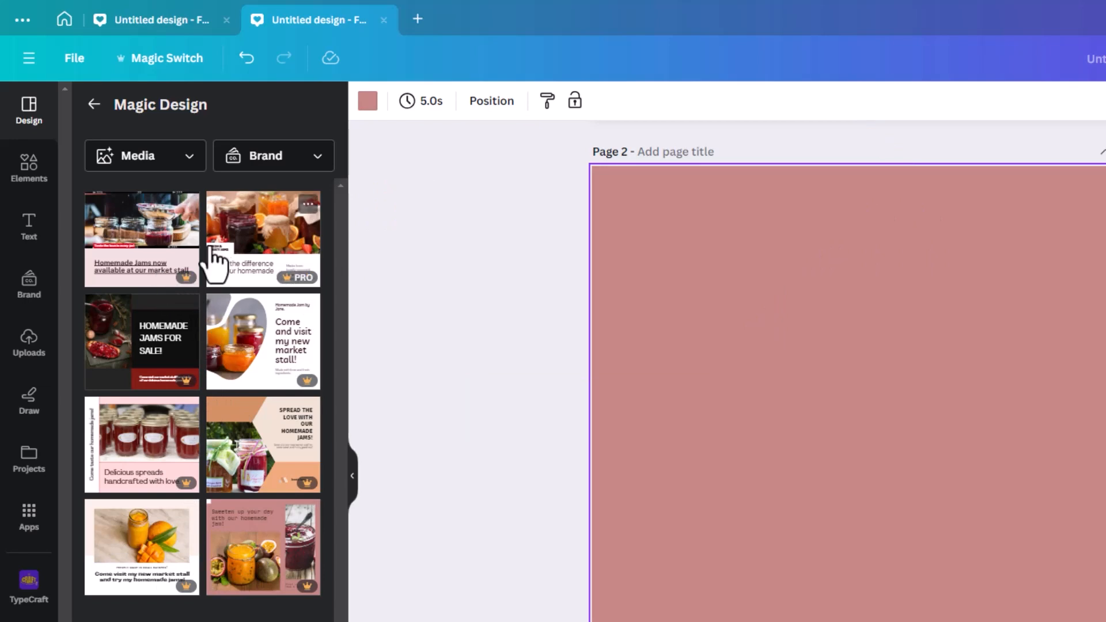
click(150, 220)
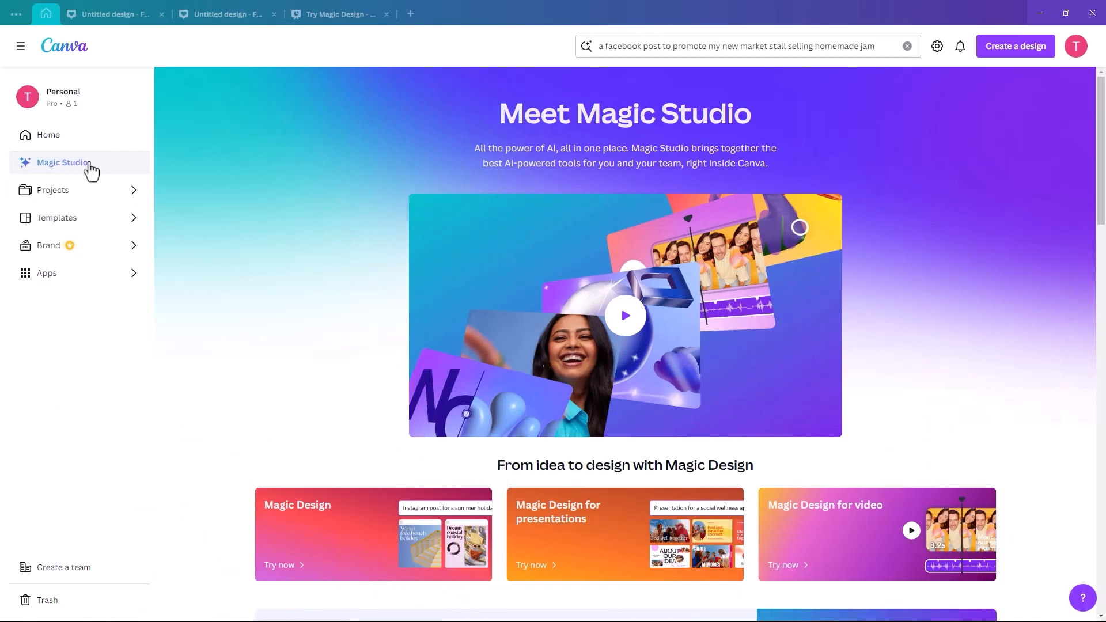
Start a new presentation design with Magic Design for presentations from the Magic Studio page
click(601, 537)
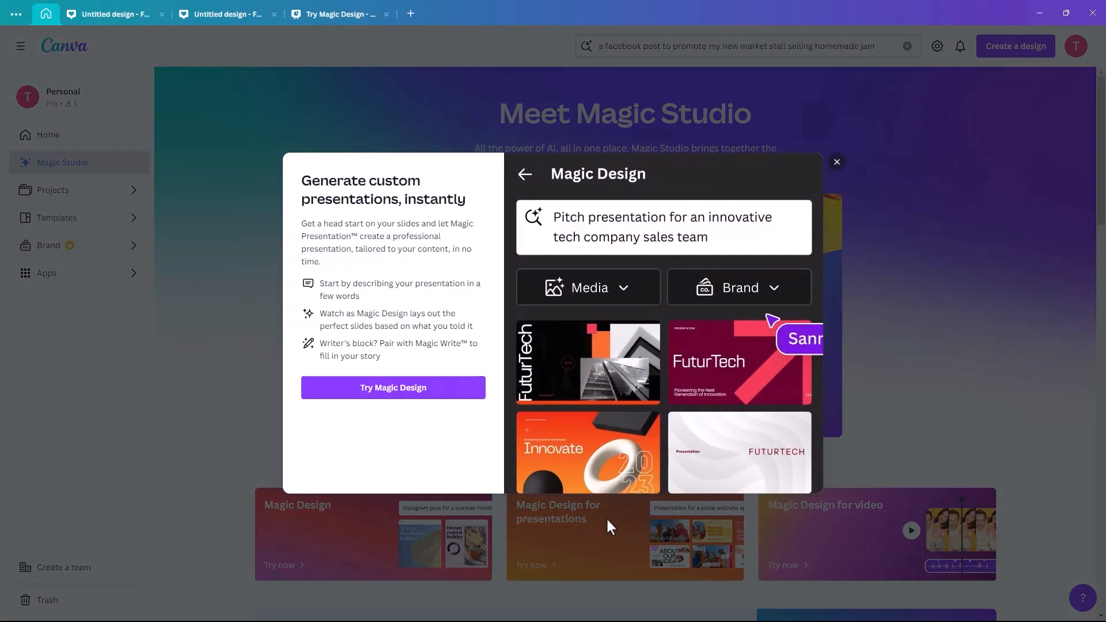
click(395, 387)
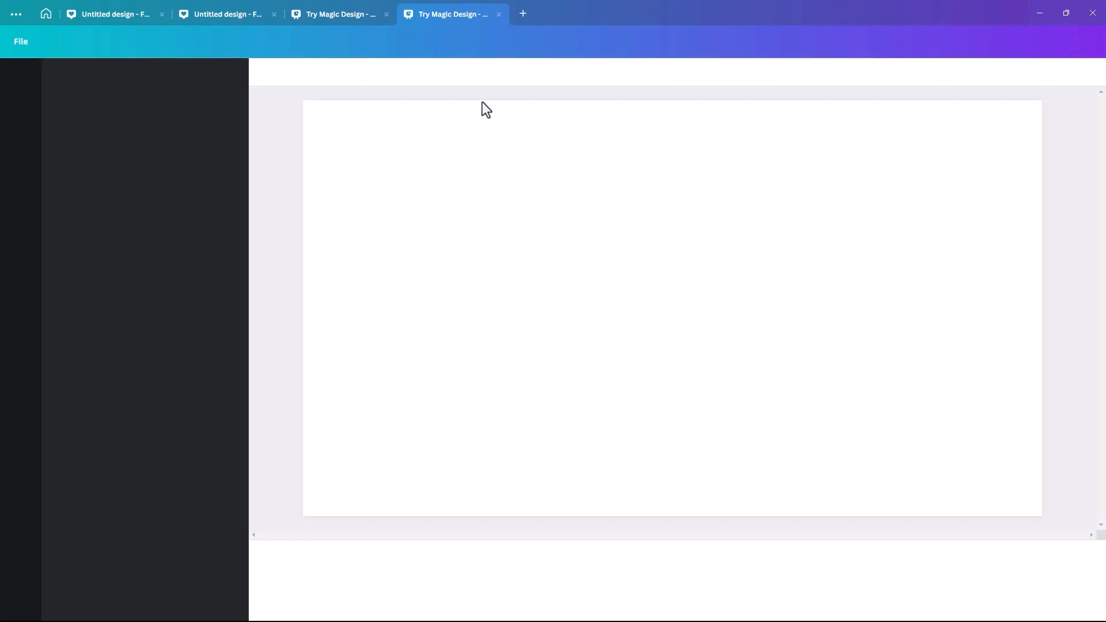
Return to the home page and create a blank Presentation (16:9) design
click(45, 14)
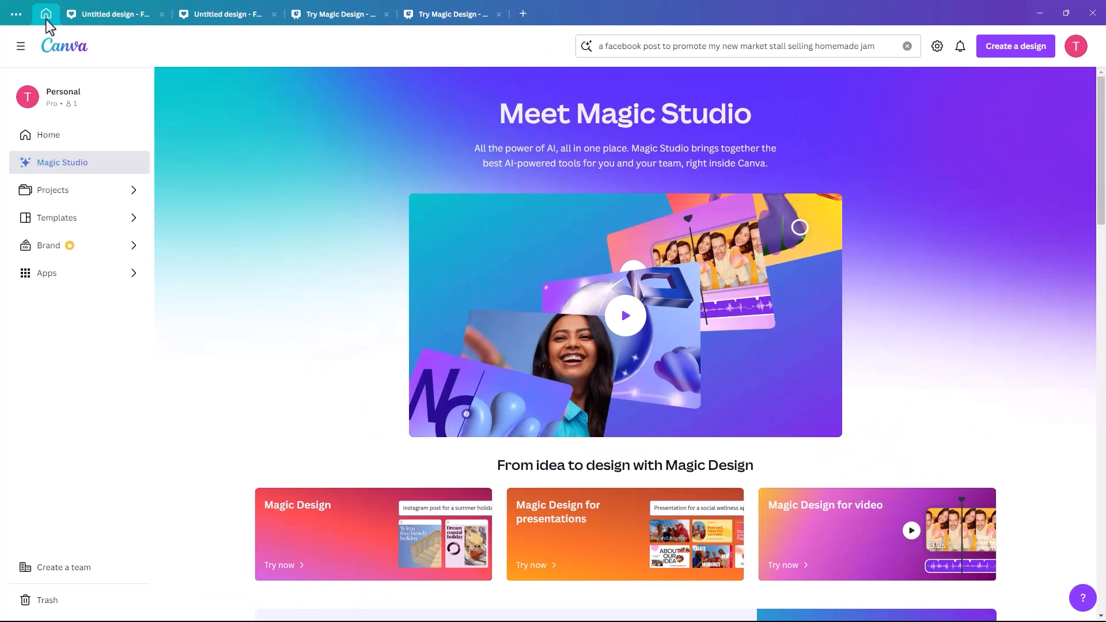
click(62, 139)
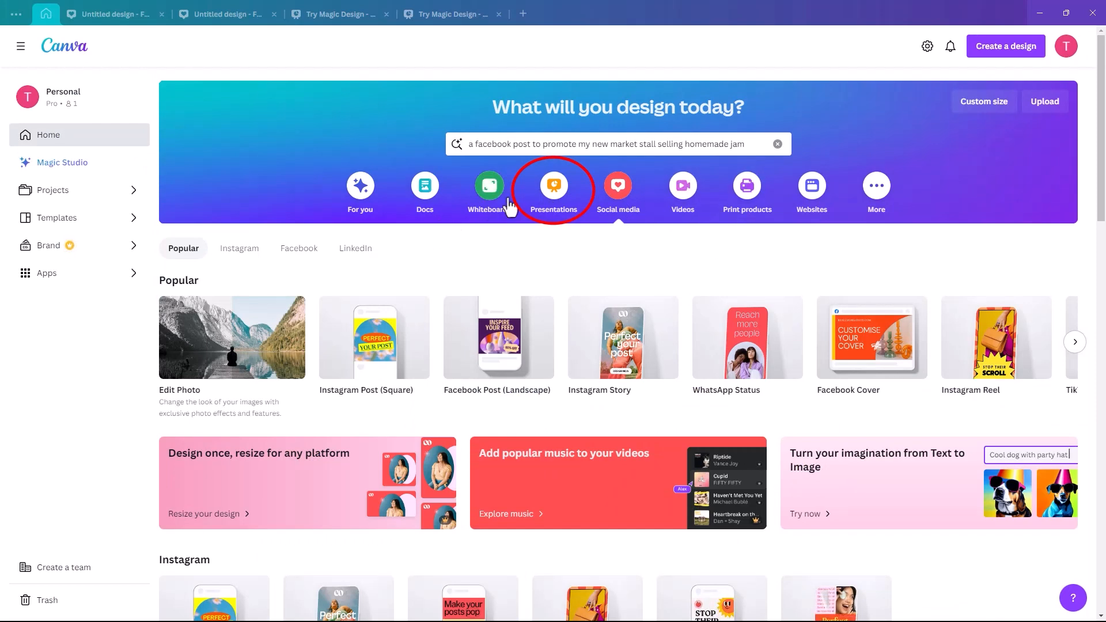
click(553, 191)
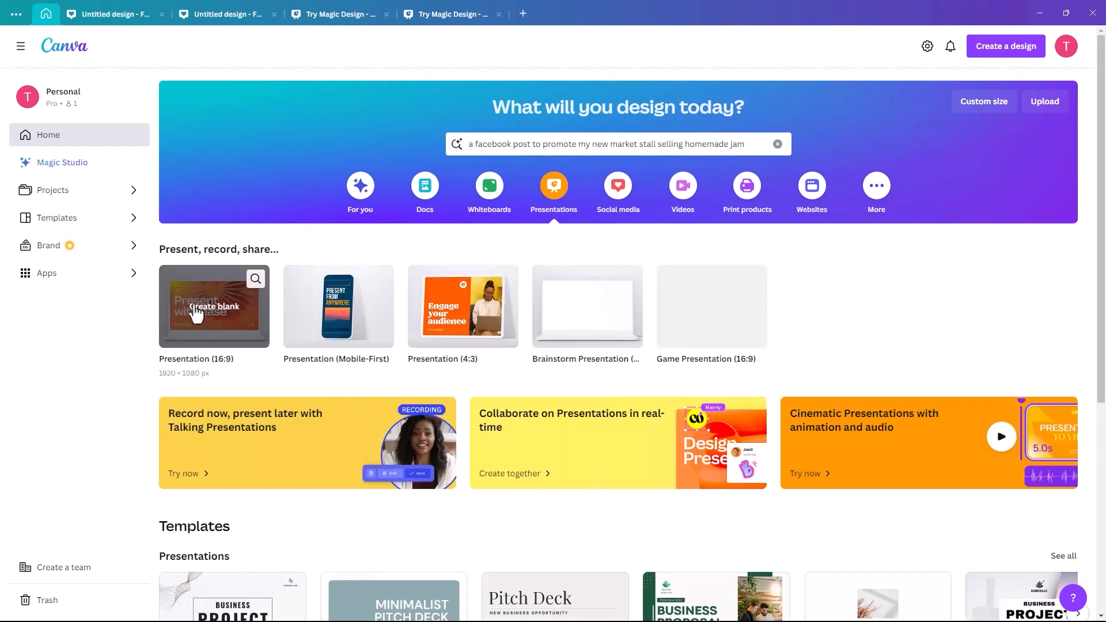
click(205, 326)
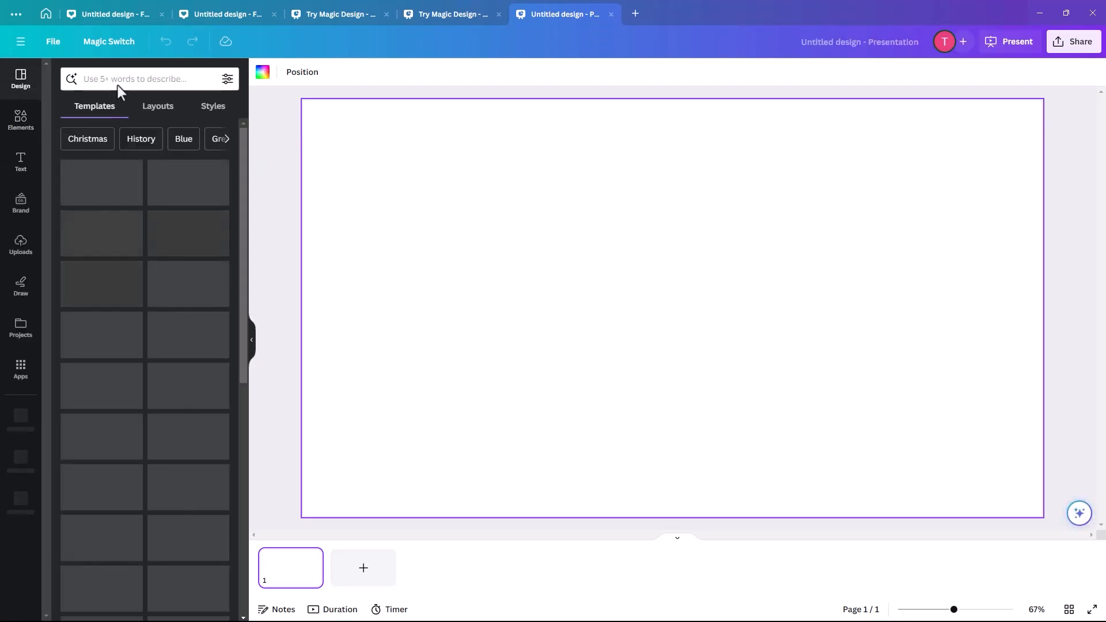
List all Magic Design templates for the recent prompt "a presentation to show a new delicious jam market stall"
click(93, 82)
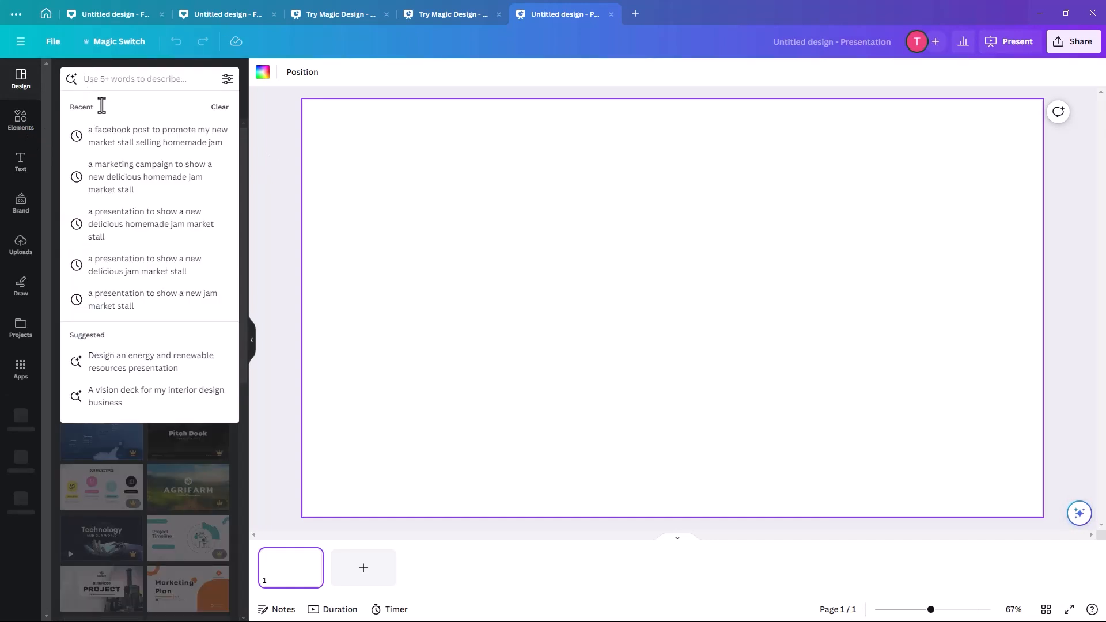
click(122, 265)
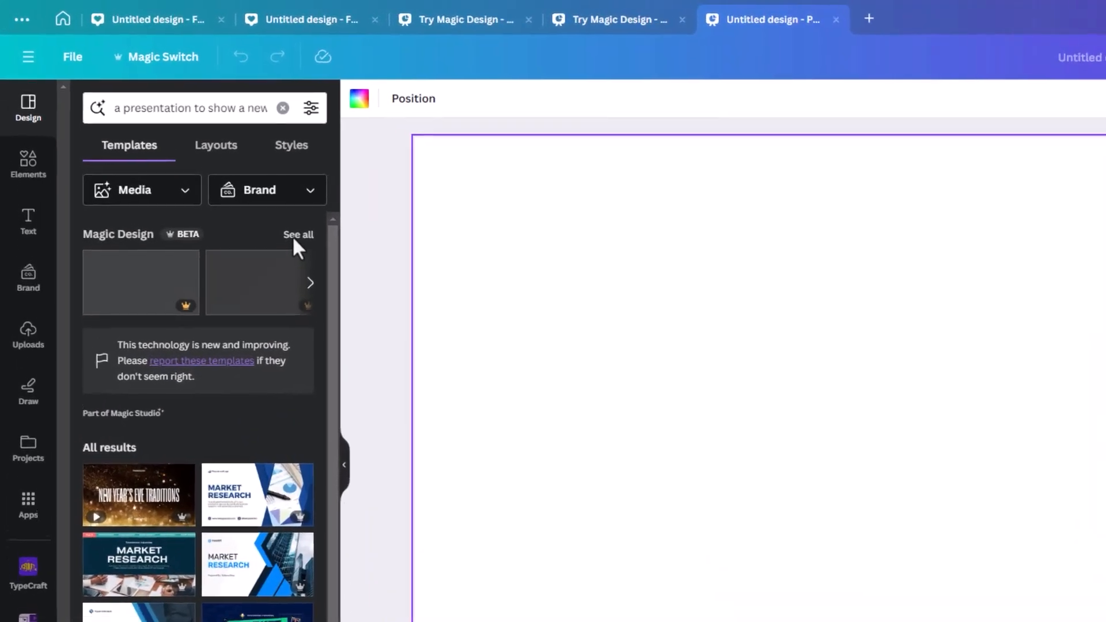
click(304, 241)
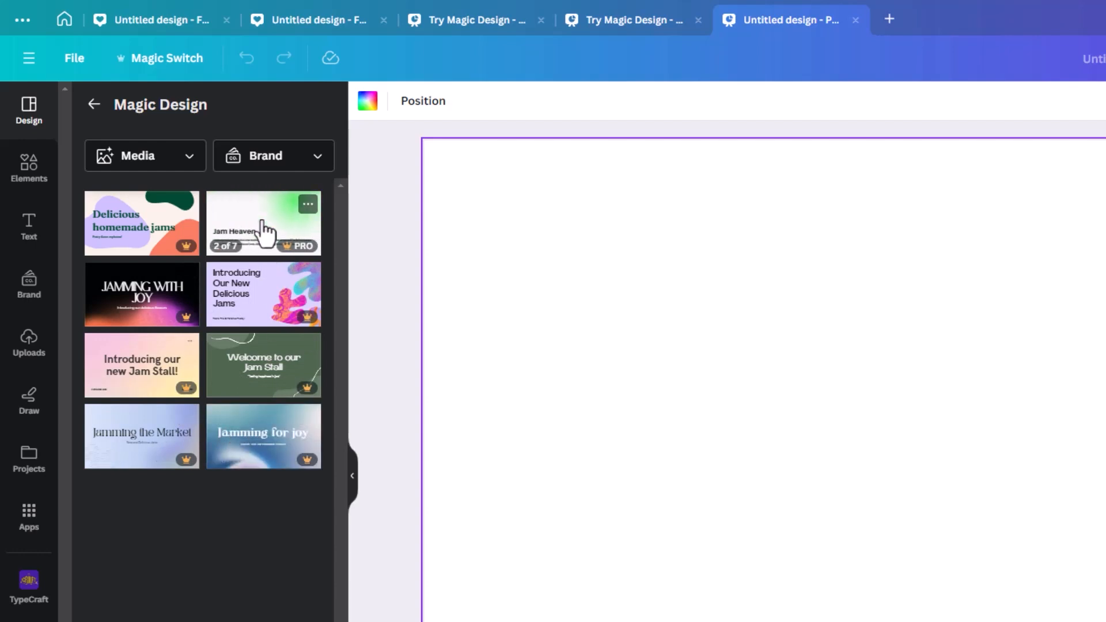
Apply all 7 pages of the "Delicious homemade jams" template, and inspect the orange shape on page 1 and page 2
click(140, 237)
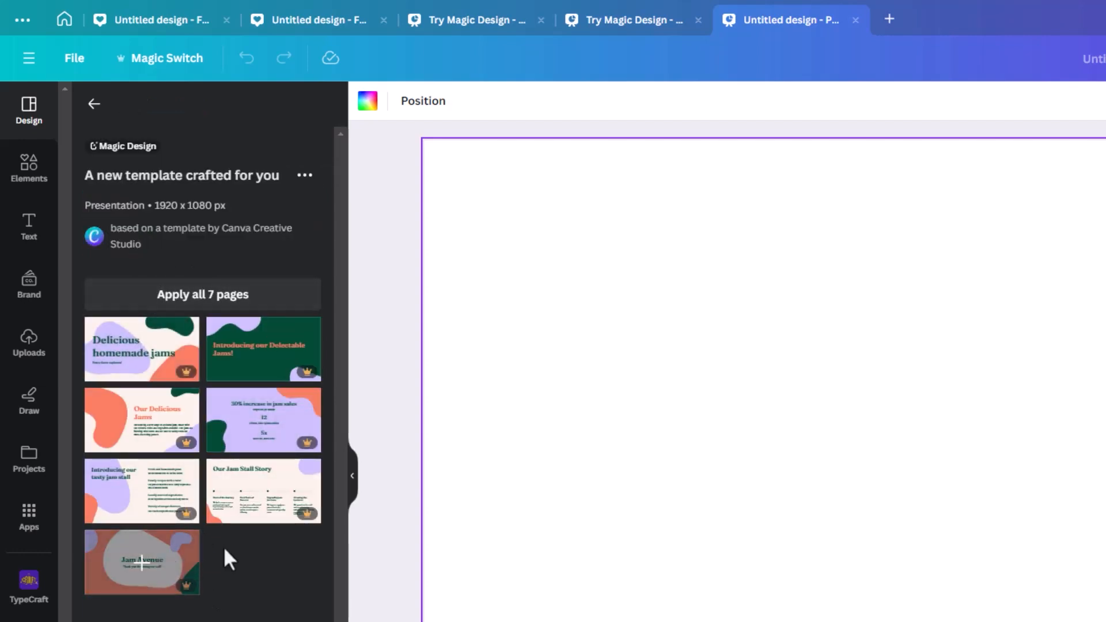
click(195, 295)
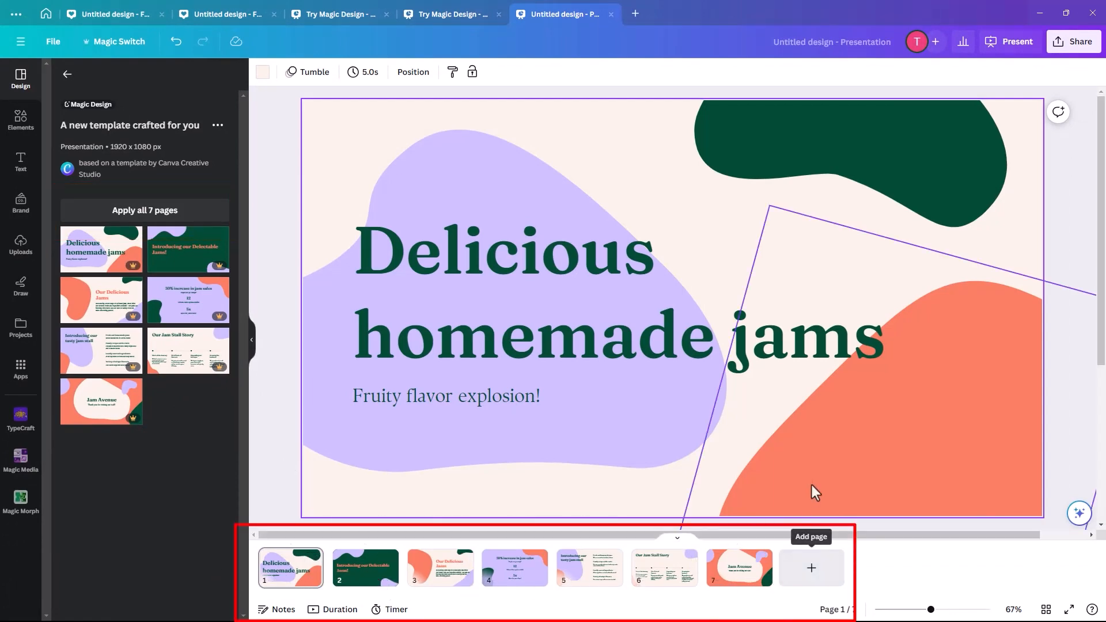
click(884, 426)
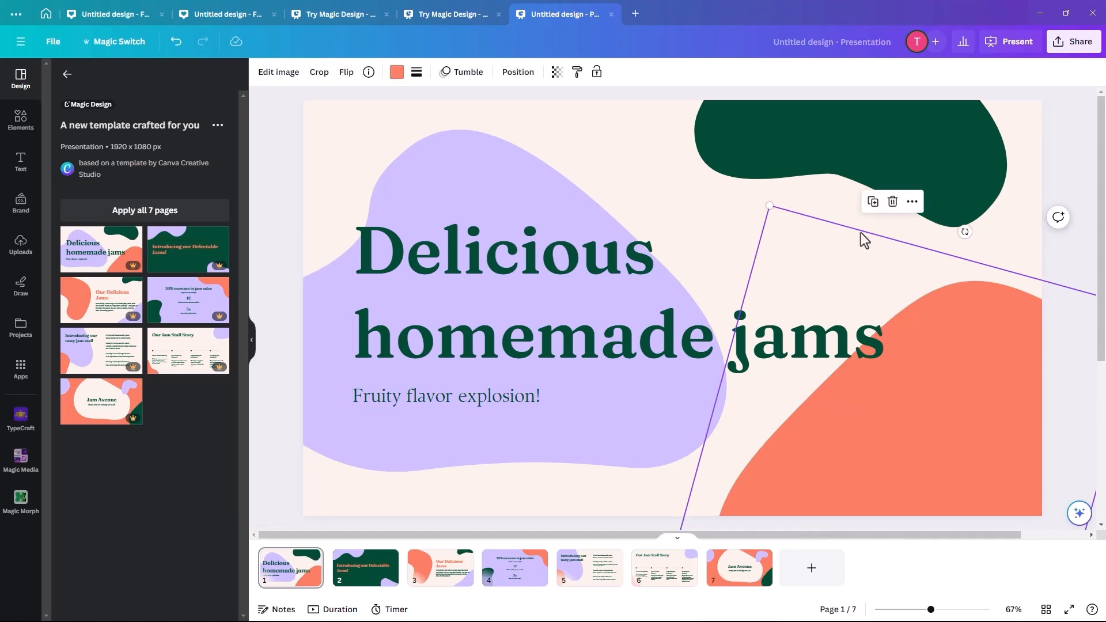
click(365, 574)
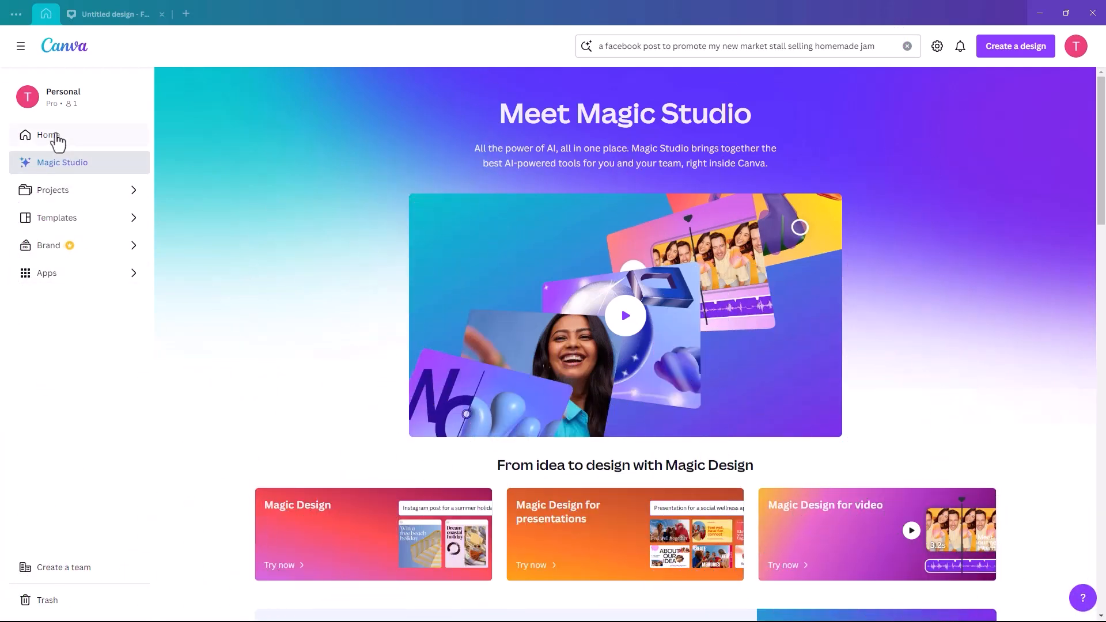
Start Magic Design for video and select the jam jar, stall seller, jam shelves and outdoor jars photos as its media
click(841, 524)
click(370, 360)
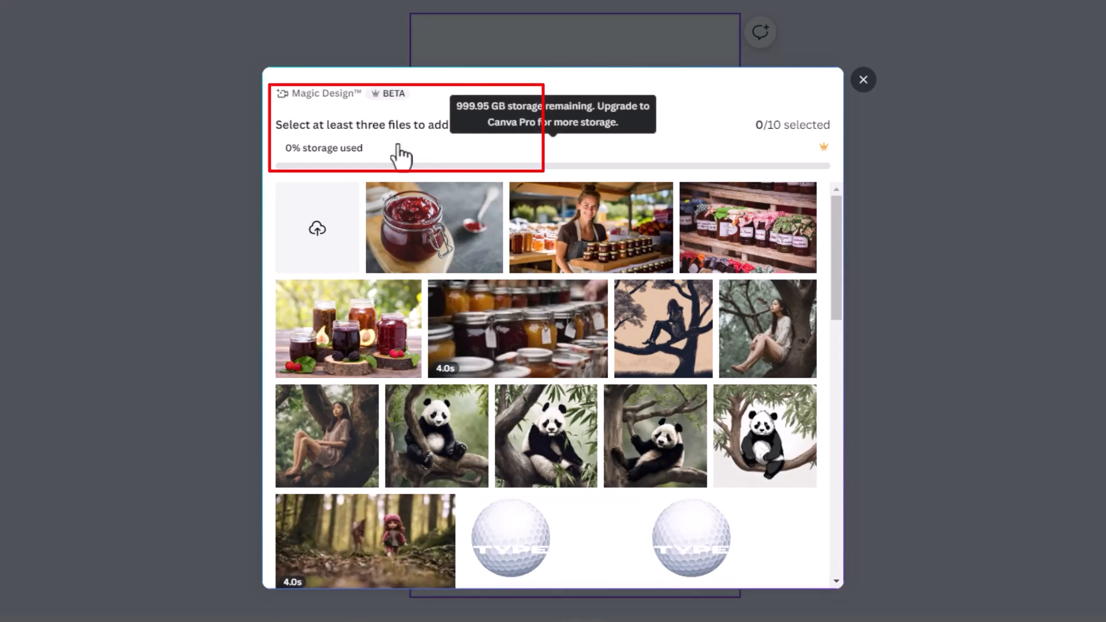
click(438, 230)
click(579, 239)
click(720, 245)
click(340, 340)
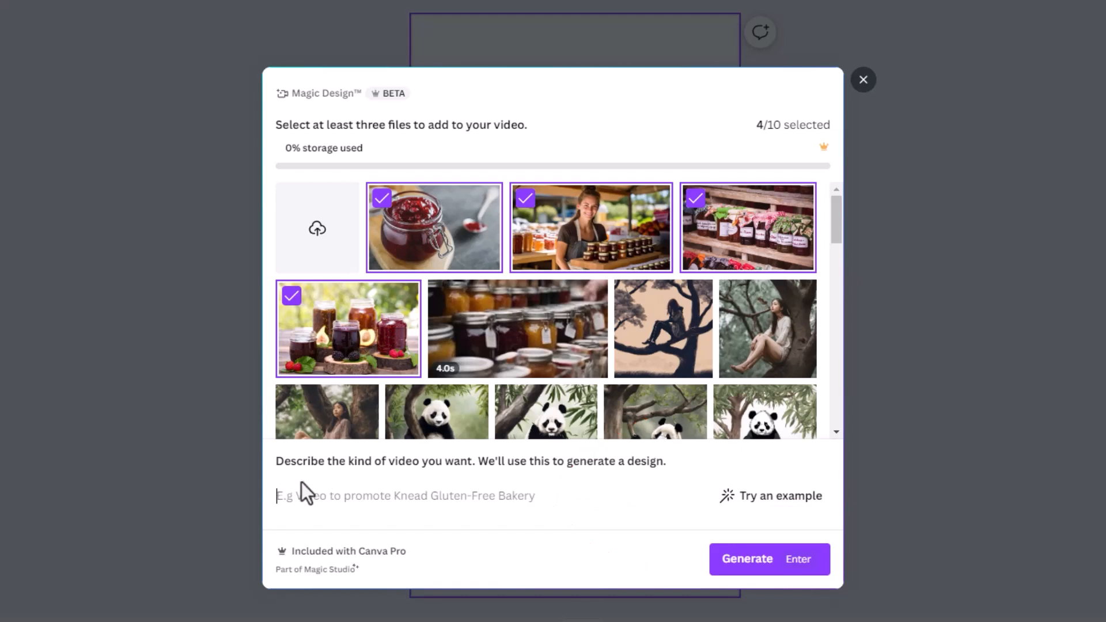
Describe the video as "Video to show our new market stall selling homemade jam" and generate it
text(Video to show our new )
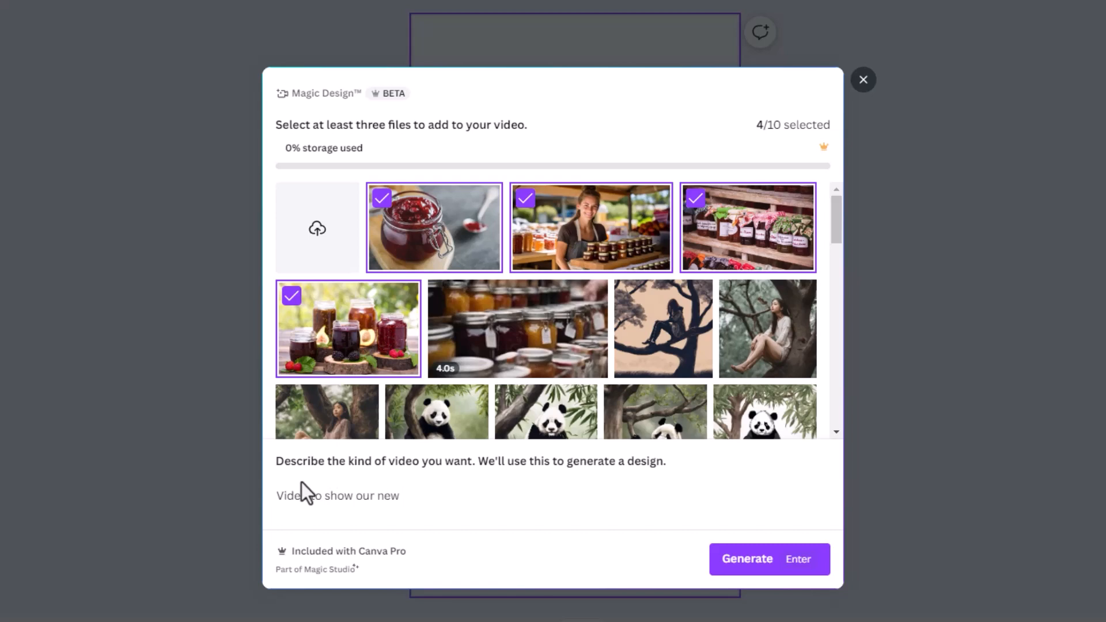
text(market stall selling homemade jam)
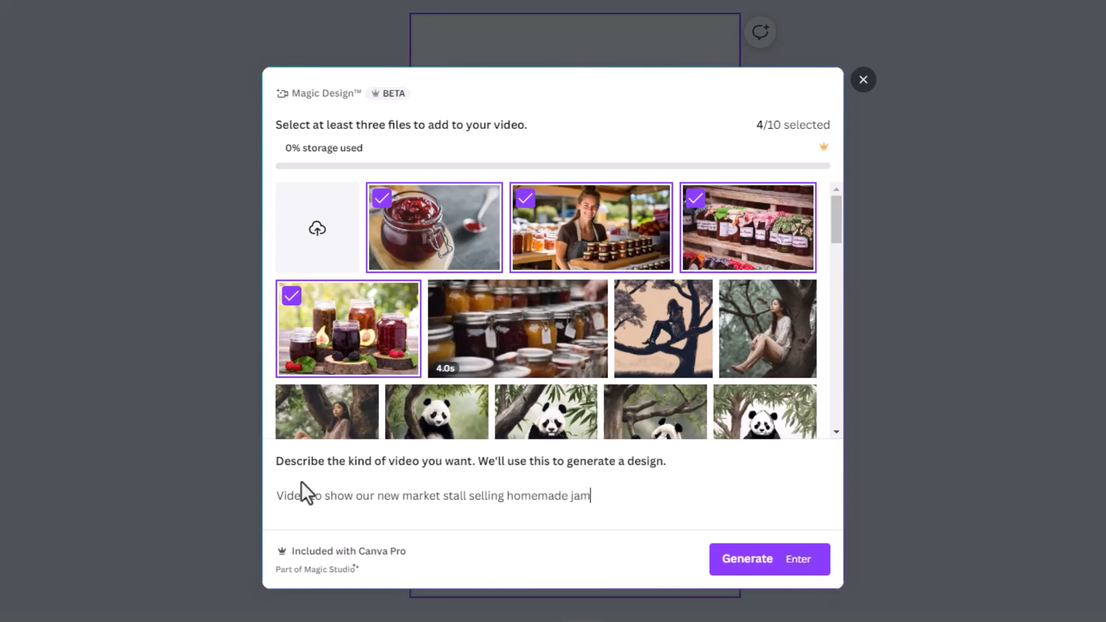
click(731, 565)
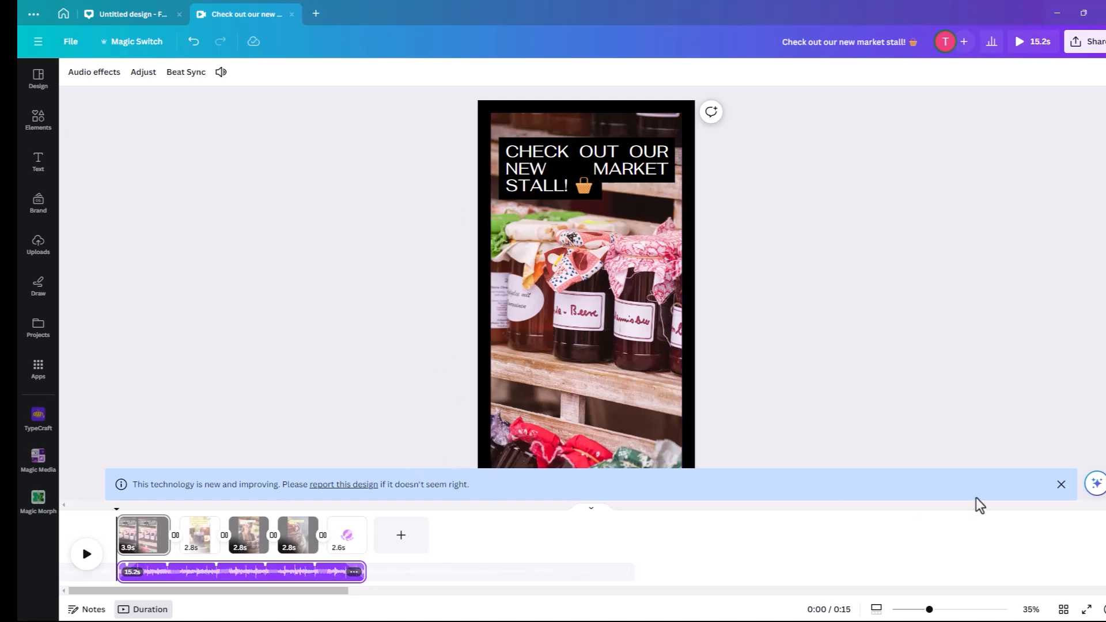
Dismiss the technology notice and play the generated market stall video, pausing on the last page
click(1062, 484)
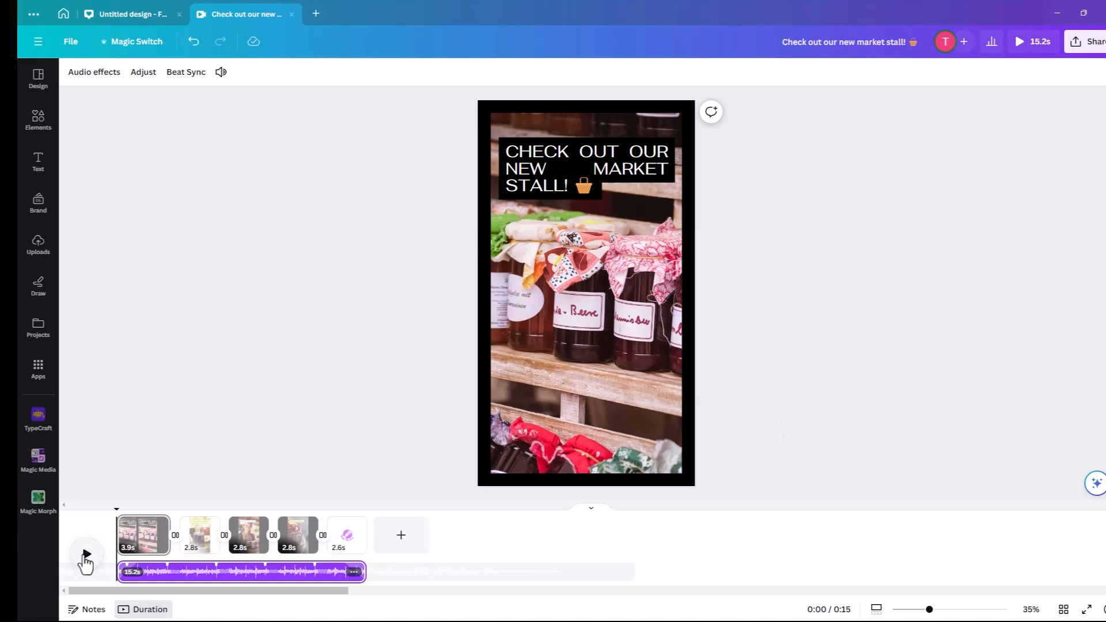
click(86, 556)
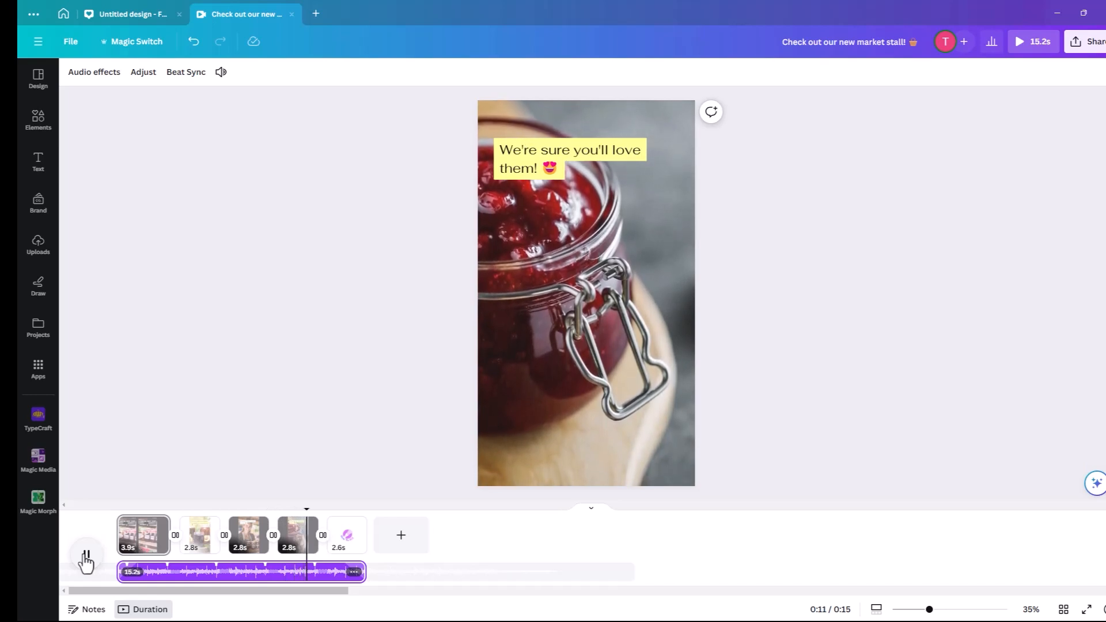
click(87, 558)
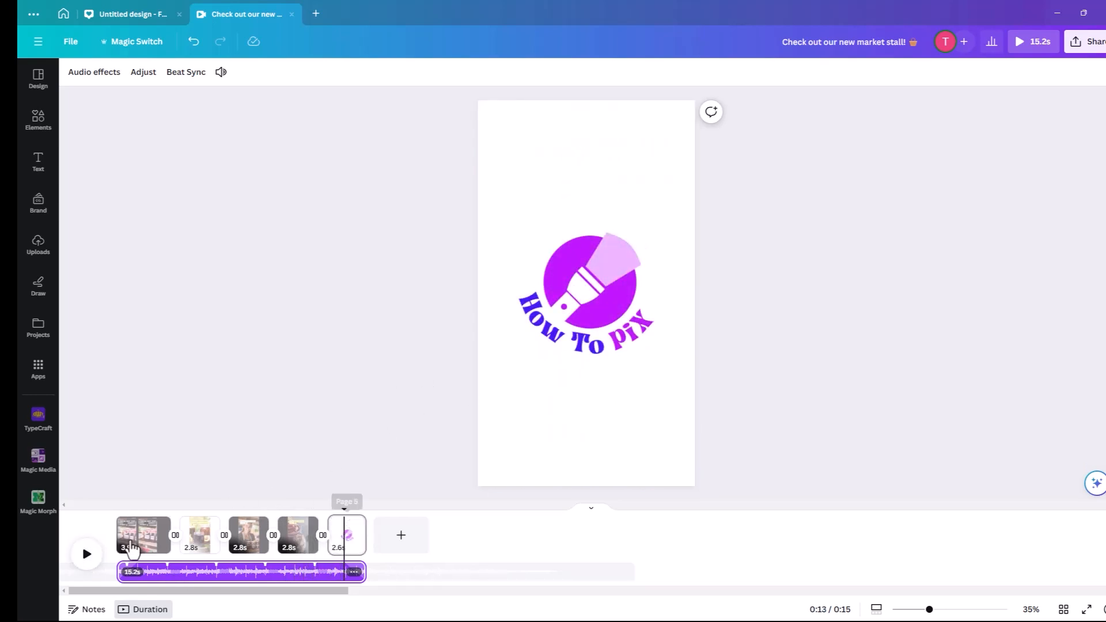
Inspect the headline text and jam photo on the video's first page, and view that page's layers
click(139, 543)
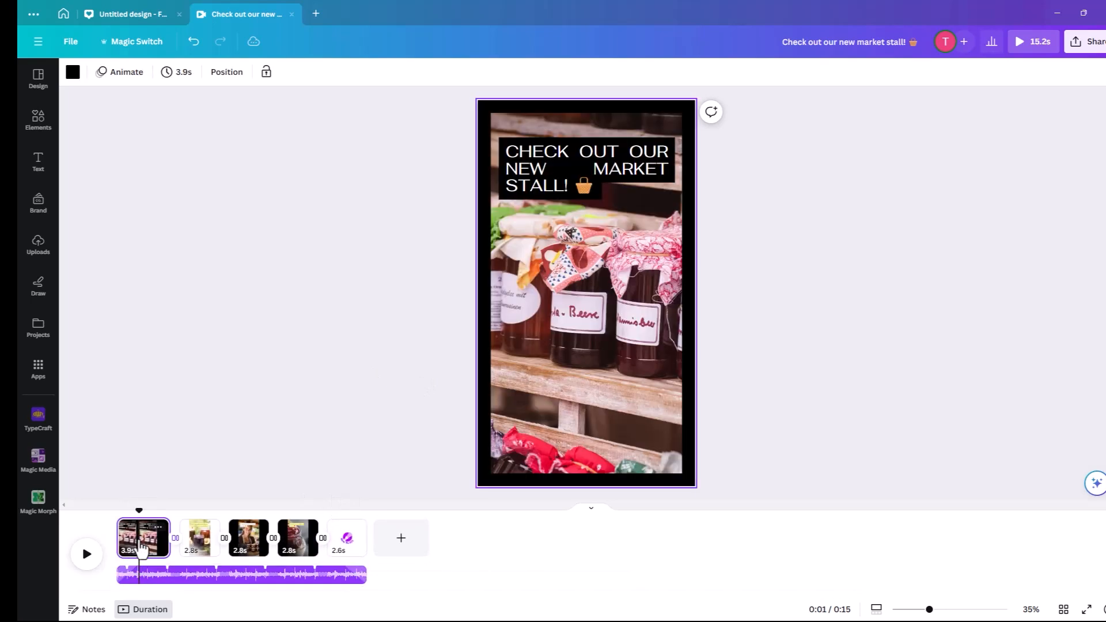
click(535, 163)
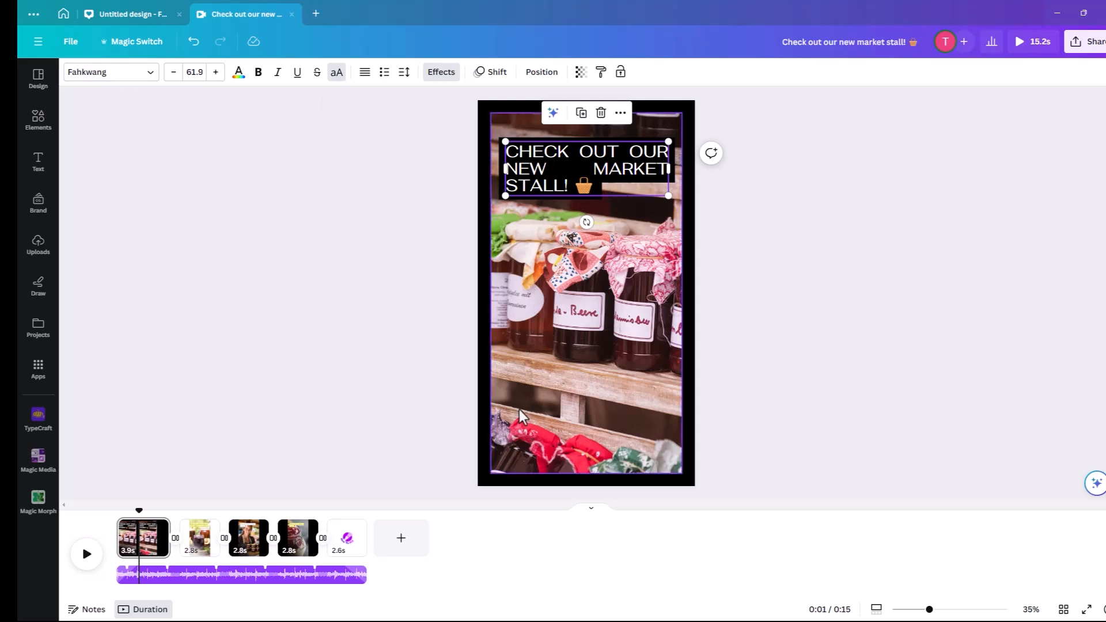
click(486, 454)
click(519, 427)
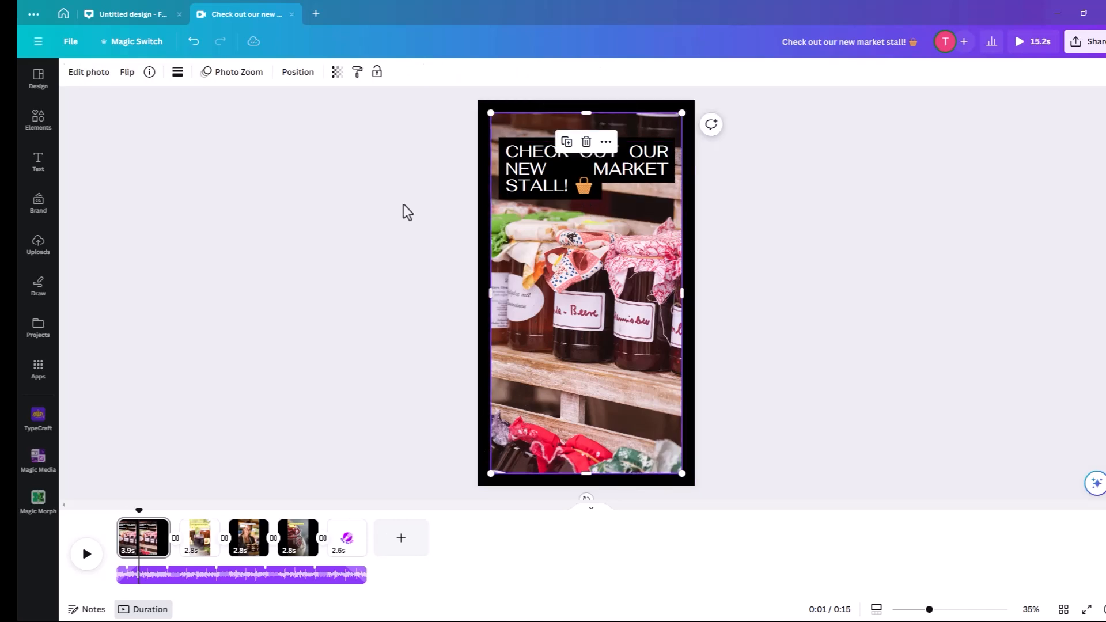
click(289, 84)
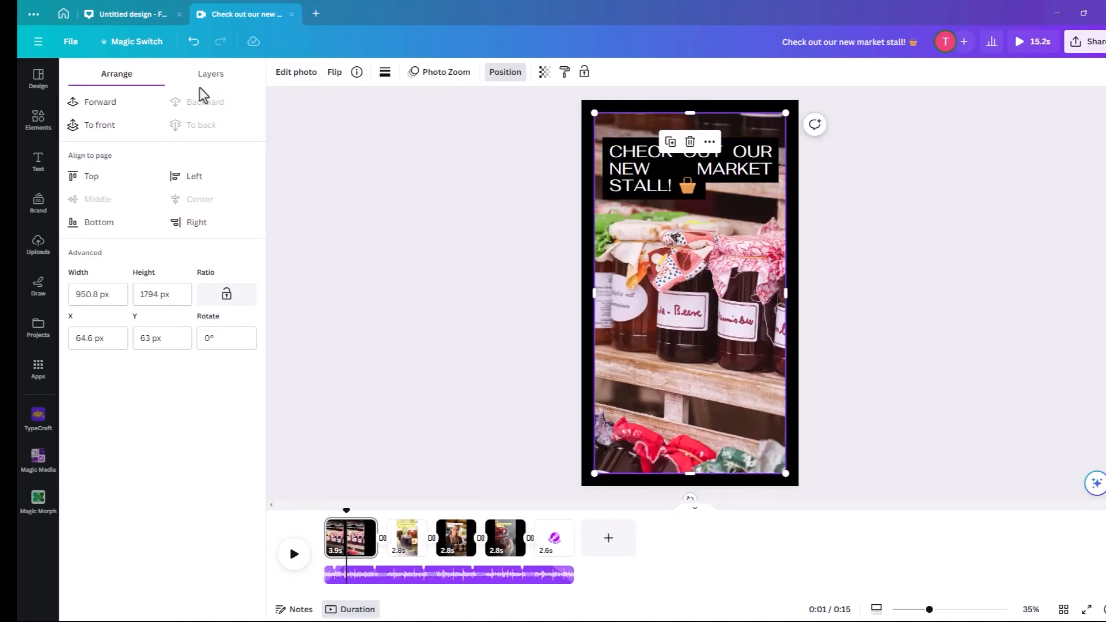
click(211, 75)
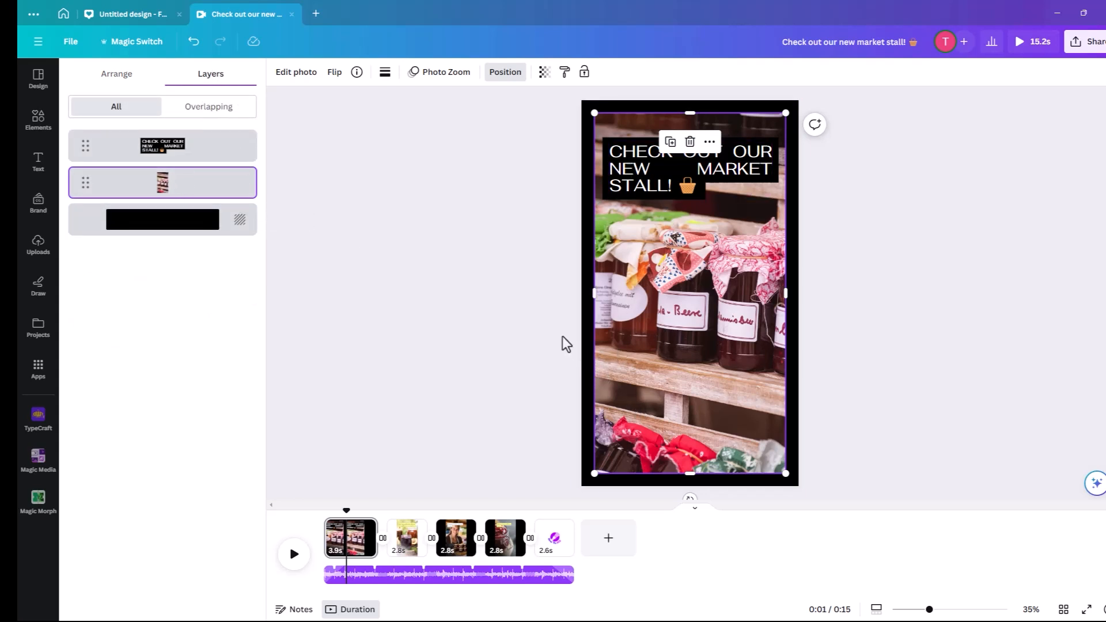
click(405, 551)
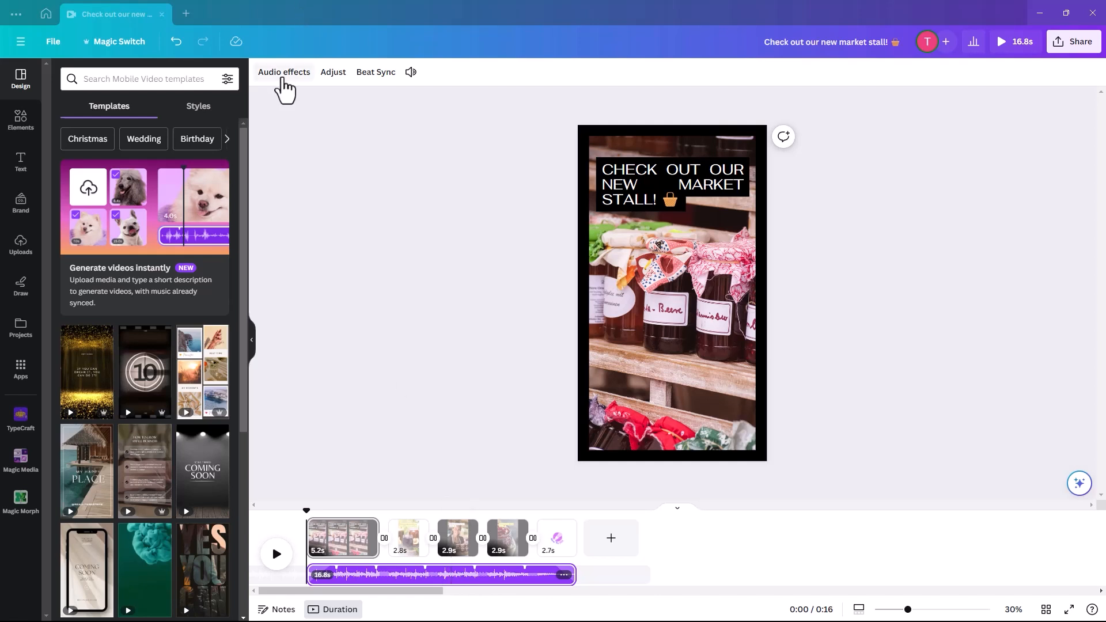
View the music track's fade in and fade out settings, and turn on Sync now in Beat Sync
click(283, 77)
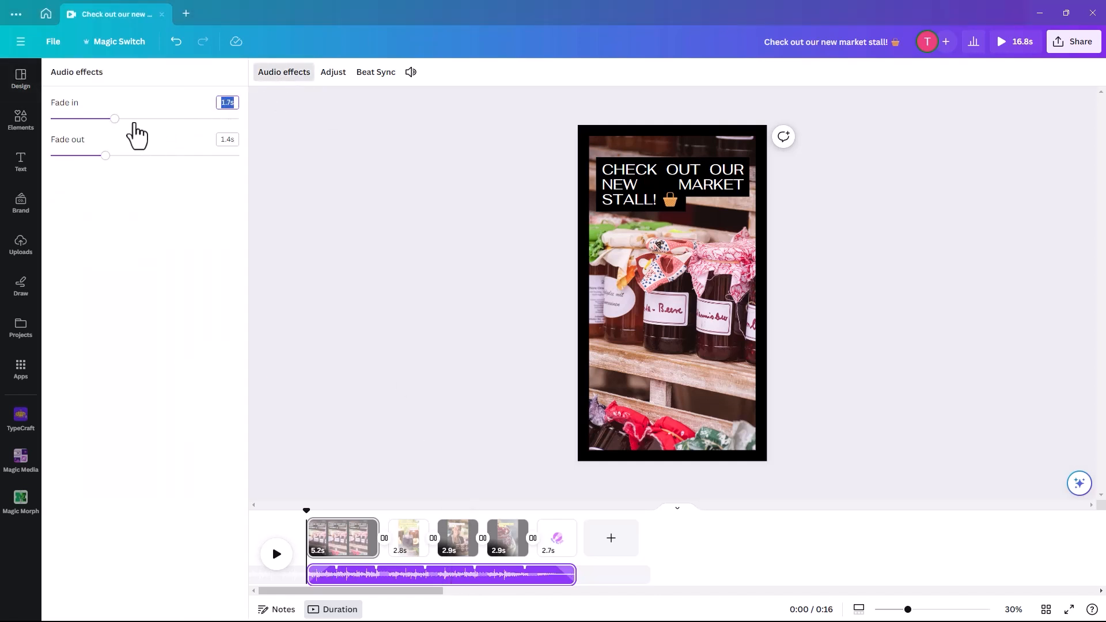
click(378, 74)
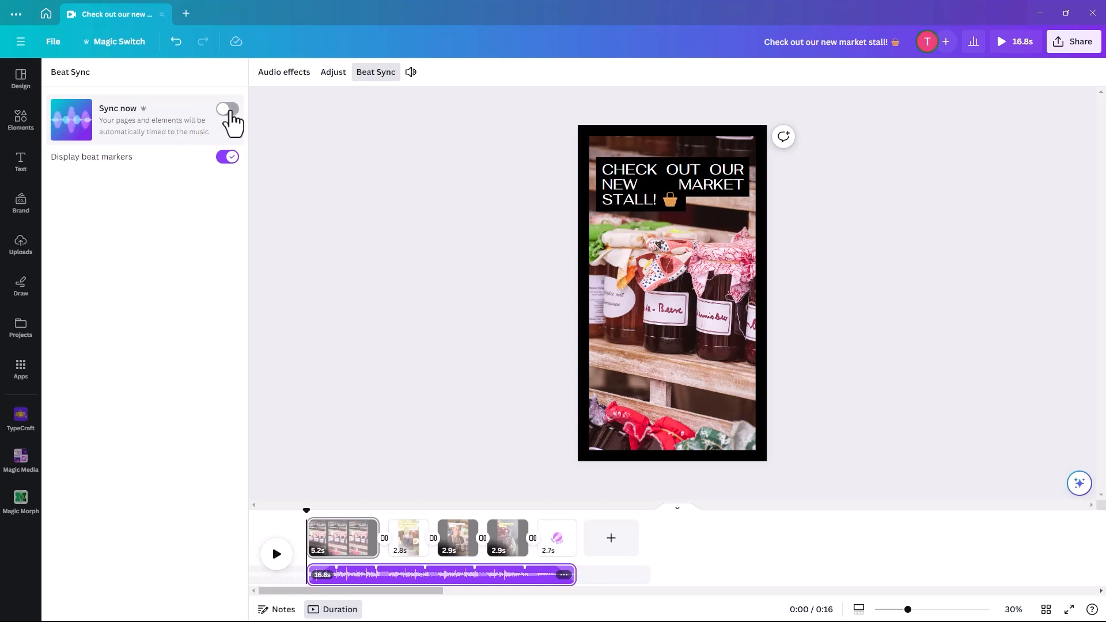
click(230, 109)
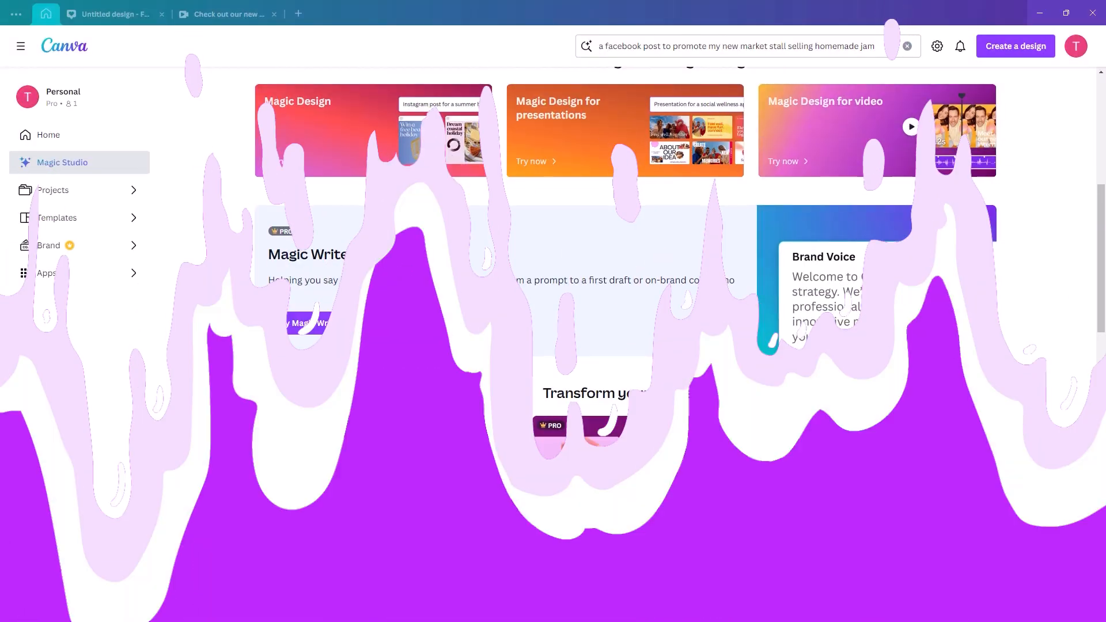
Look over the Magic Studio tools, and open Magic Switch's Translate options for the market stall video
scroll(394, 313, down, 5)
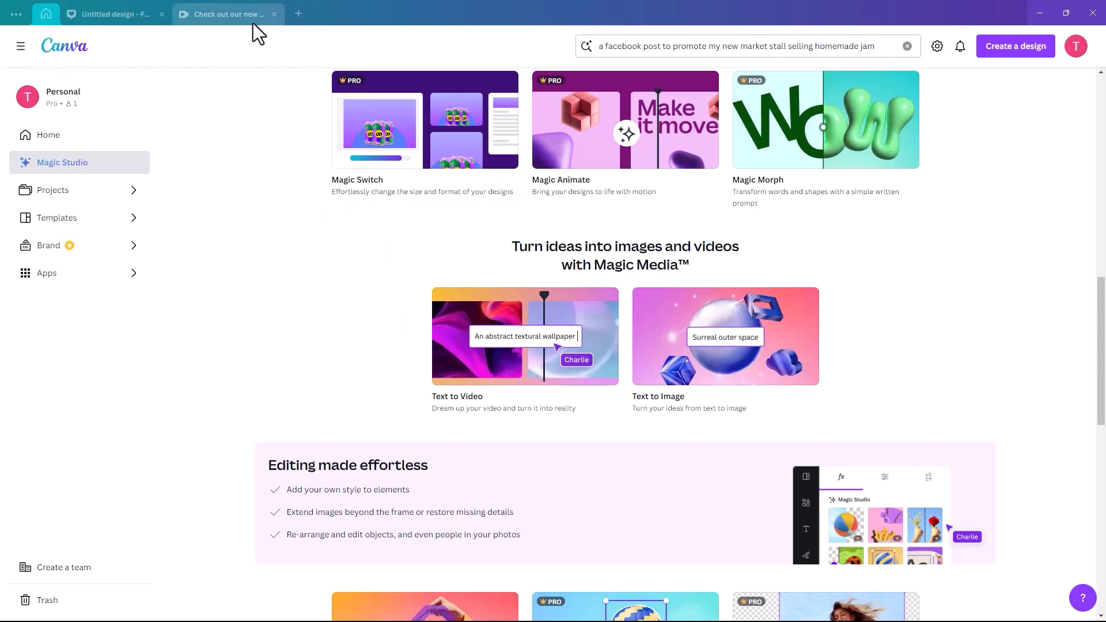
click(229, 15)
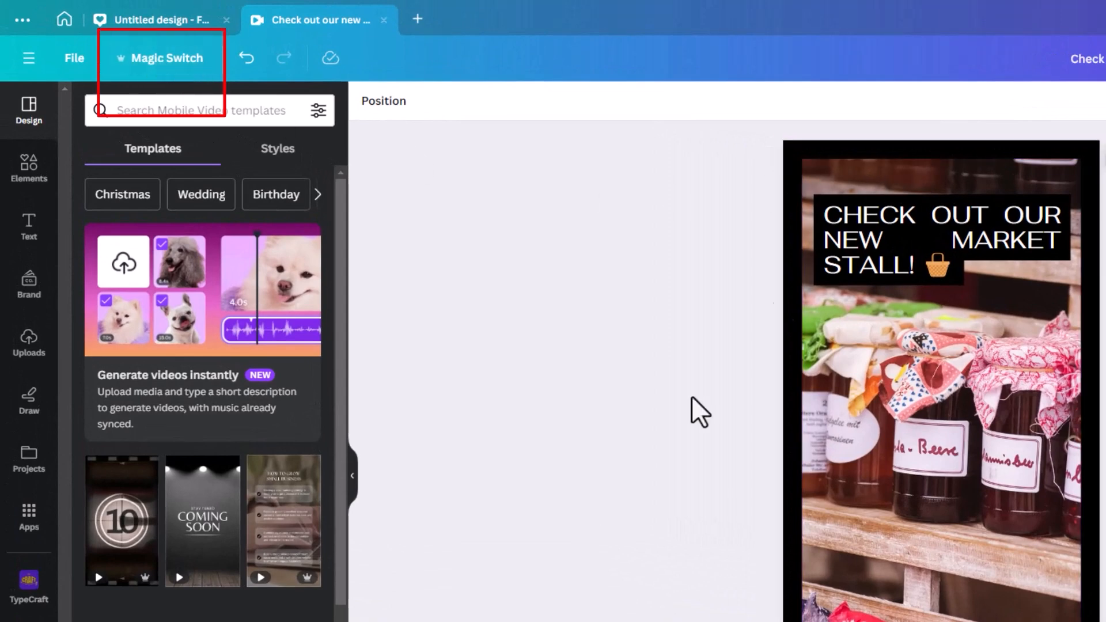
click(151, 62)
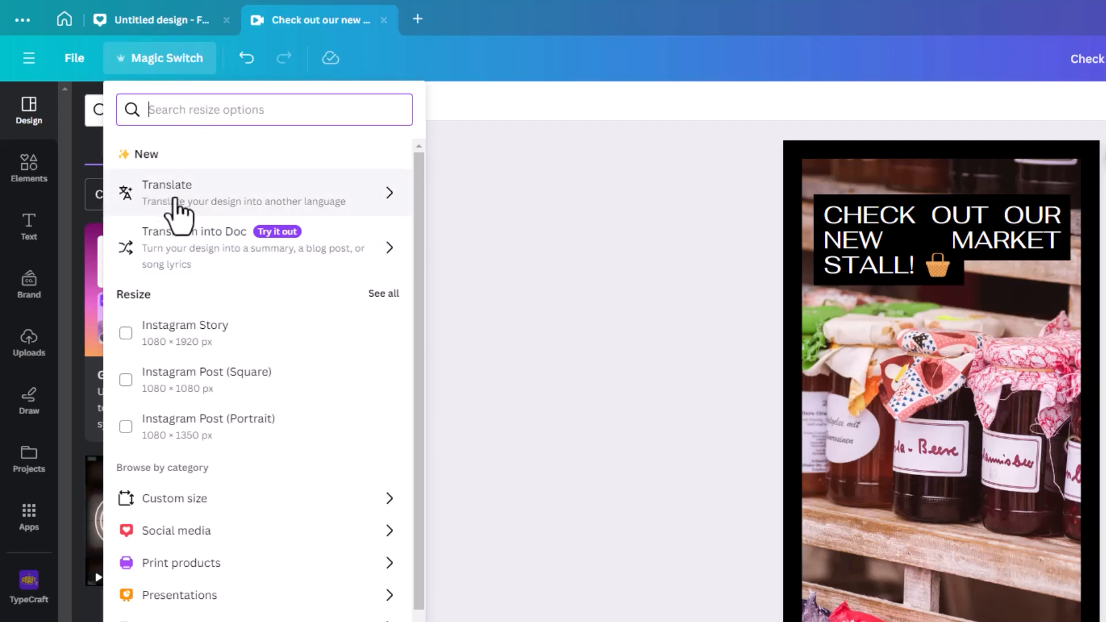
click(215, 203)
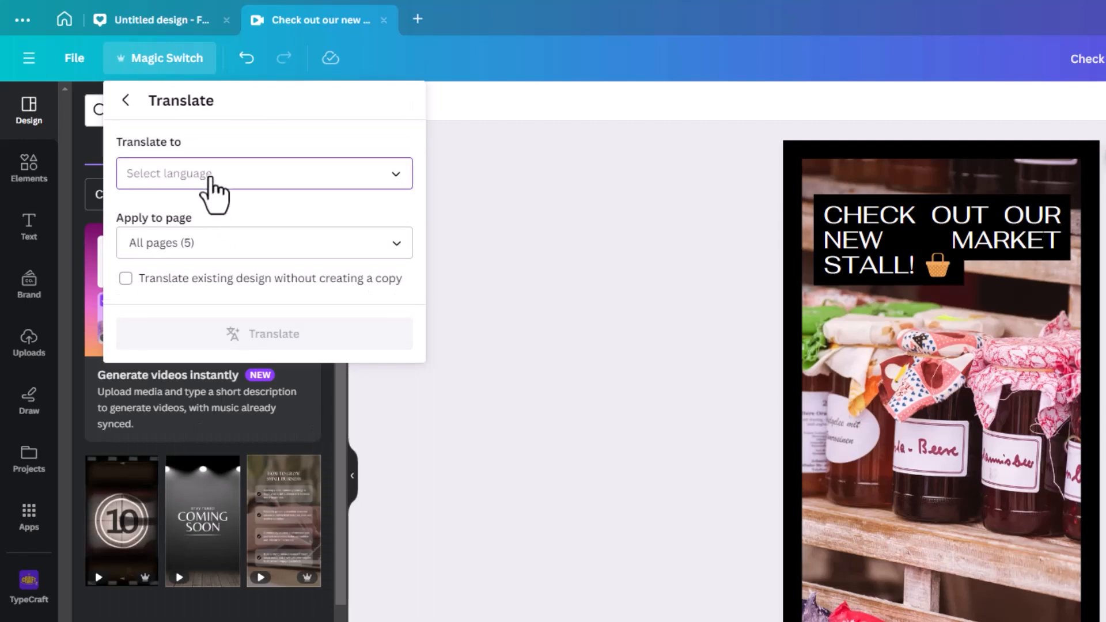
Choose French as the language to translate the market stall video into
click(210, 180)
scroll(209, 365, down, 12)
scroll(198, 366, down, 5)
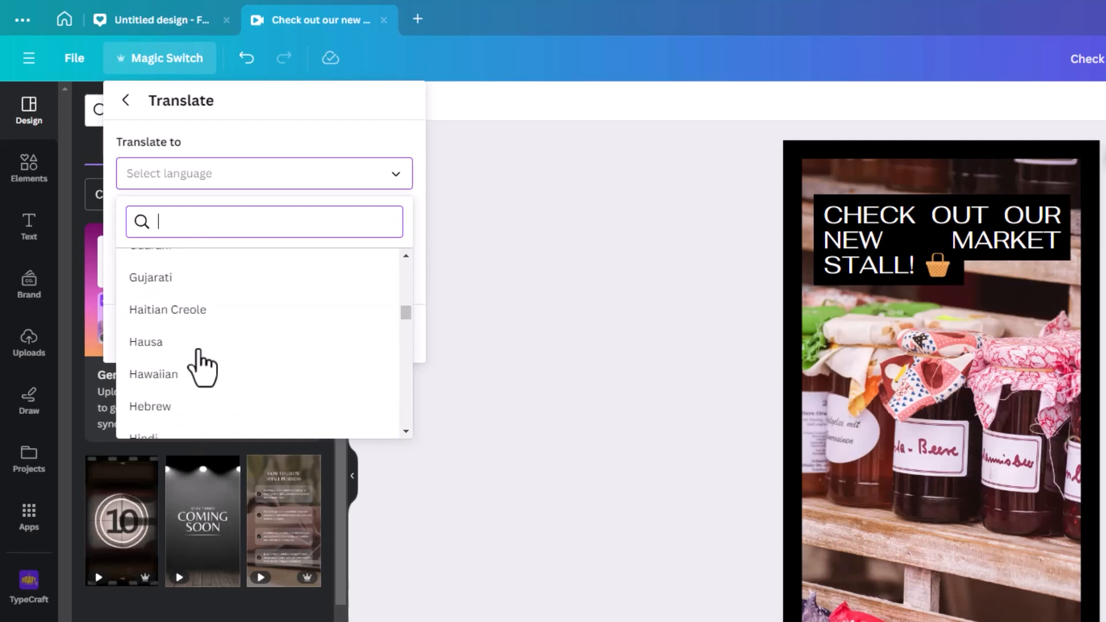
scroll(198, 365, up, 5)
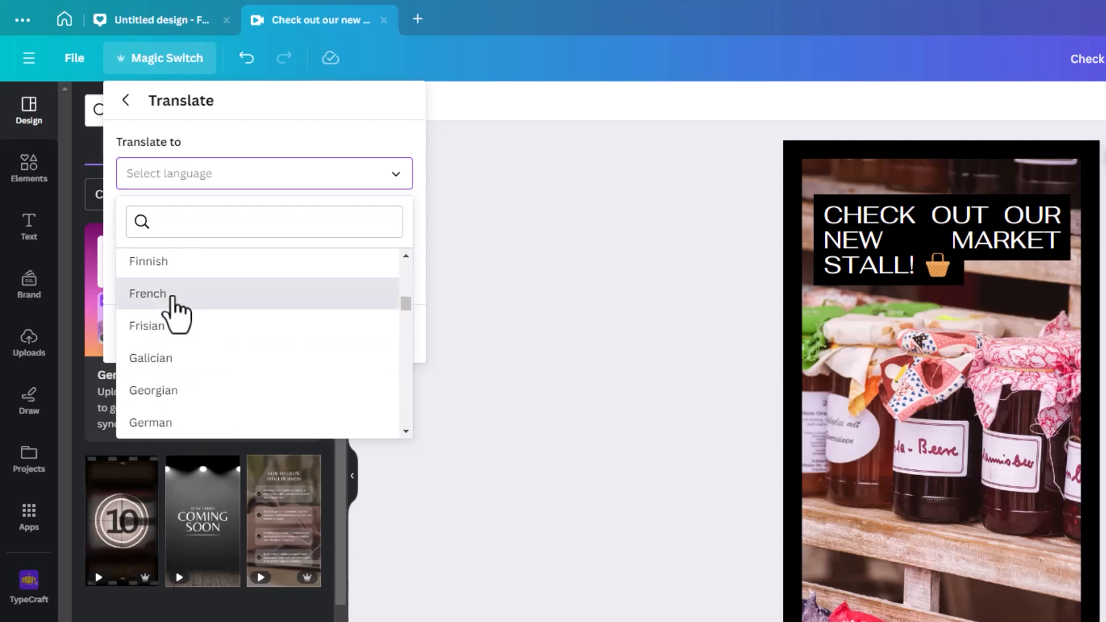
click(171, 297)
Limit the translation to page 1 of the video instead of all pages
click(197, 247)
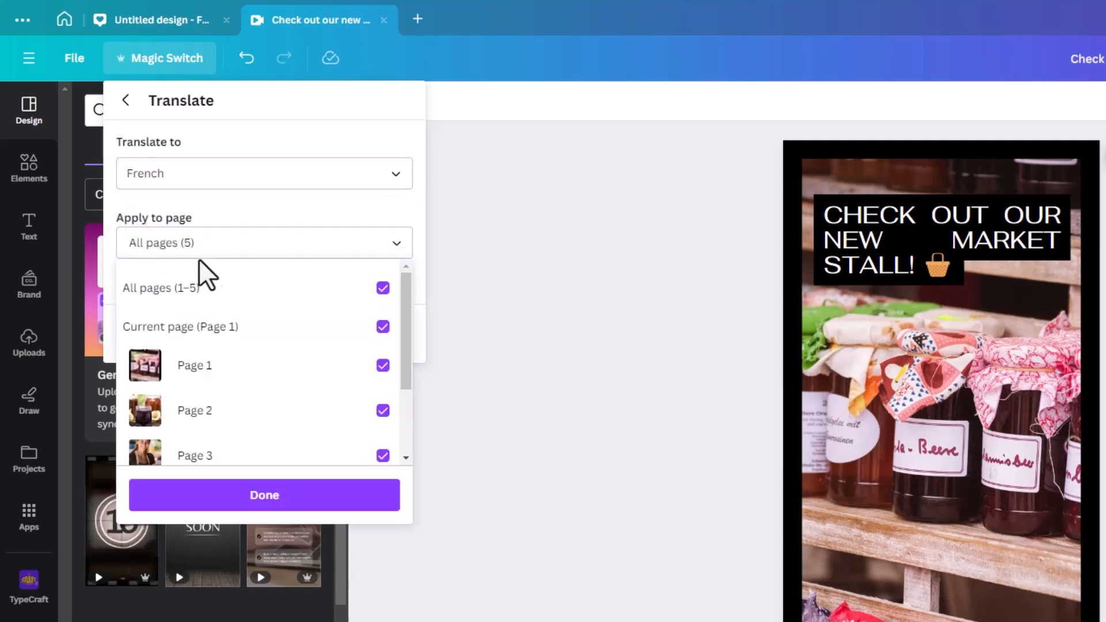
click(383, 288)
click(381, 288)
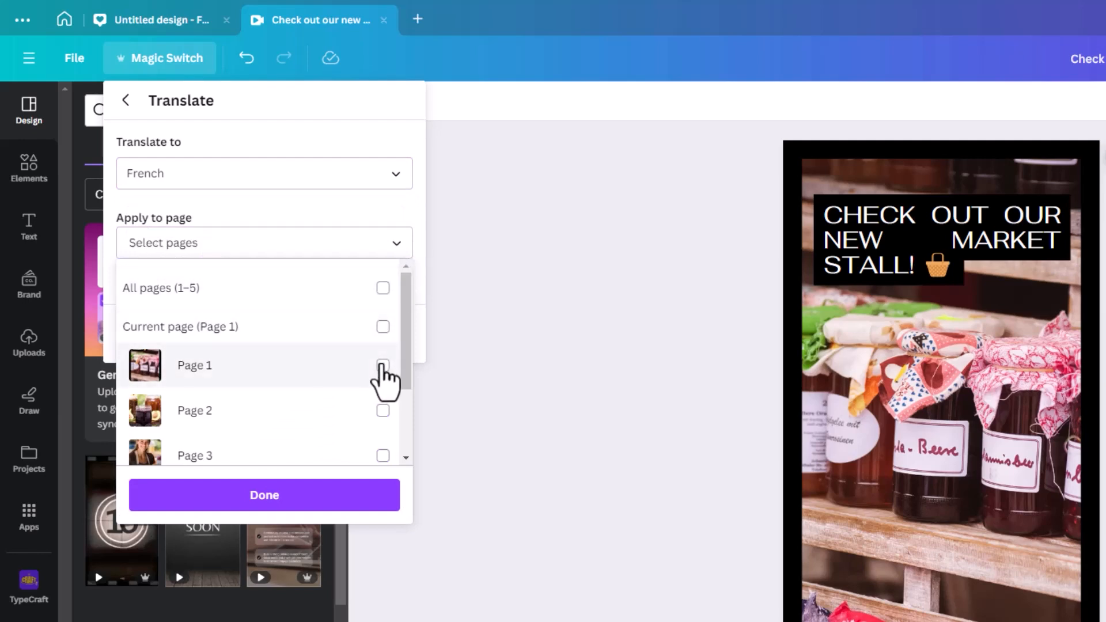
click(383, 366)
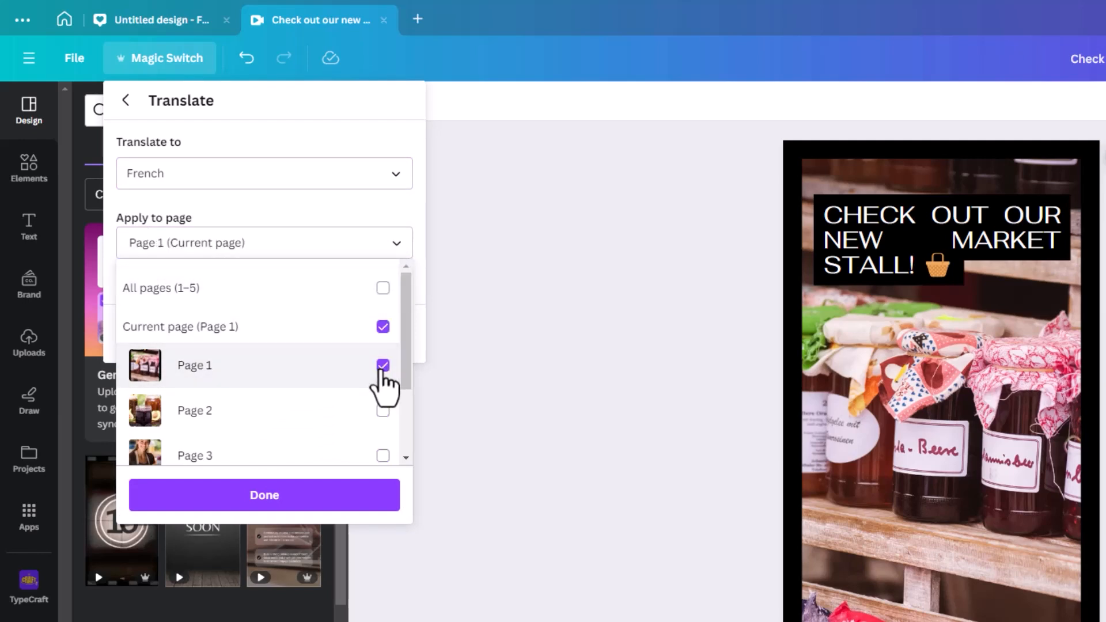
click(295, 507)
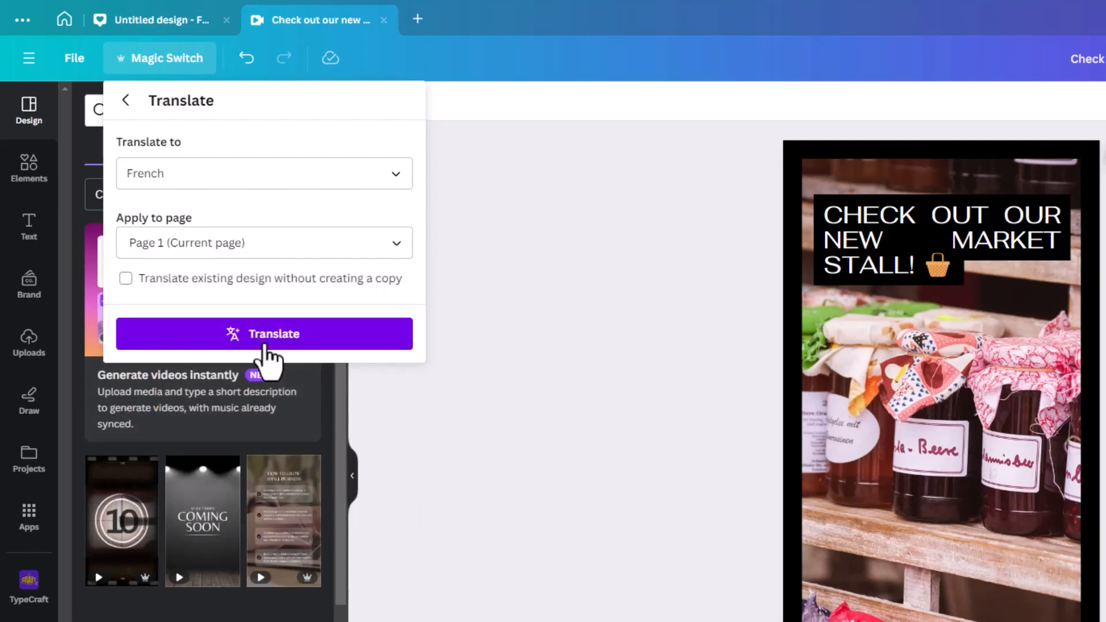
Translate page 1 as a separate copy of the design and open the French mobile video
click(126, 278)
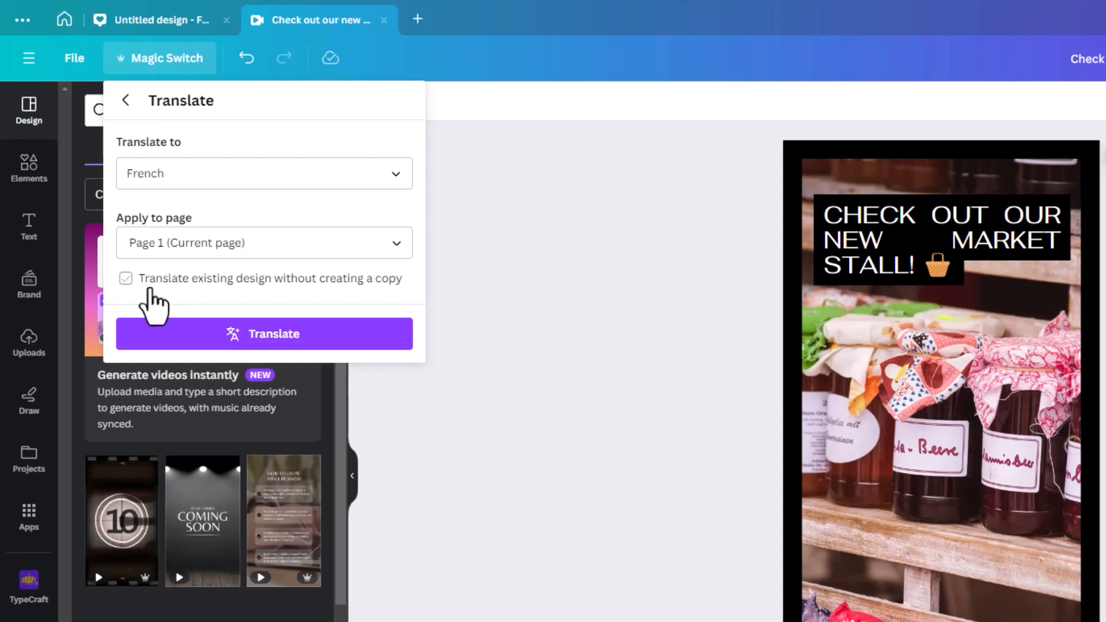
click(126, 279)
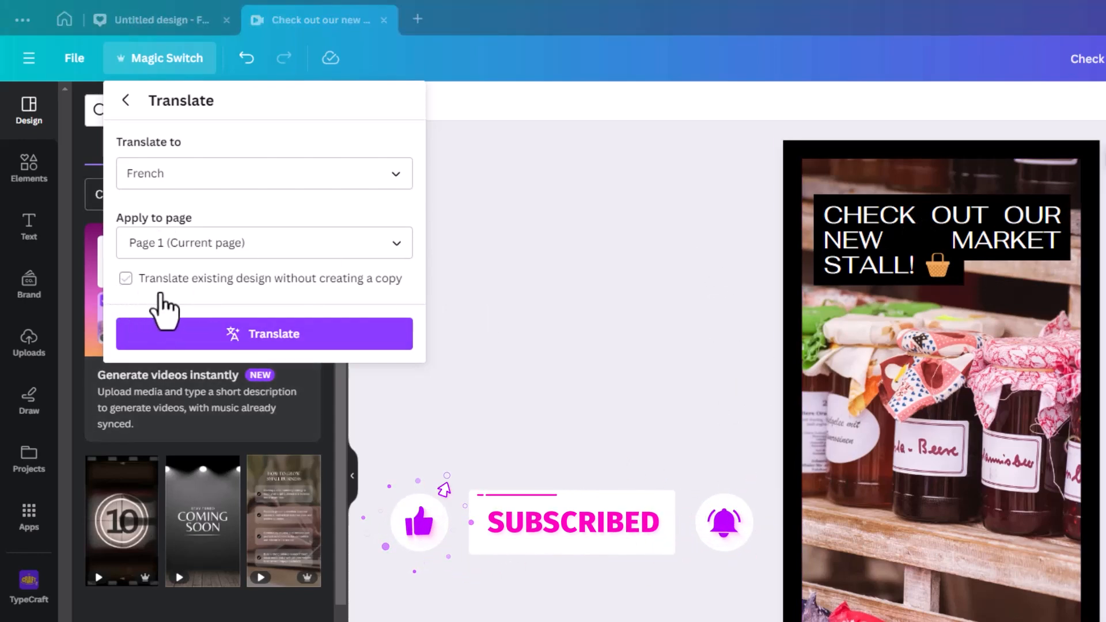
click(262, 343)
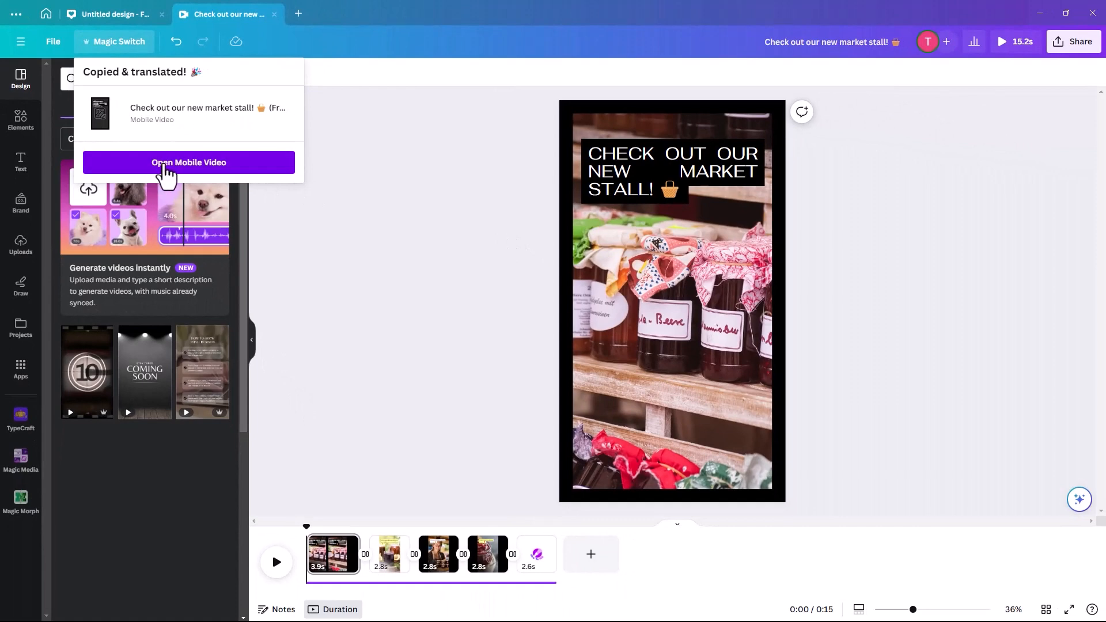
click(176, 169)
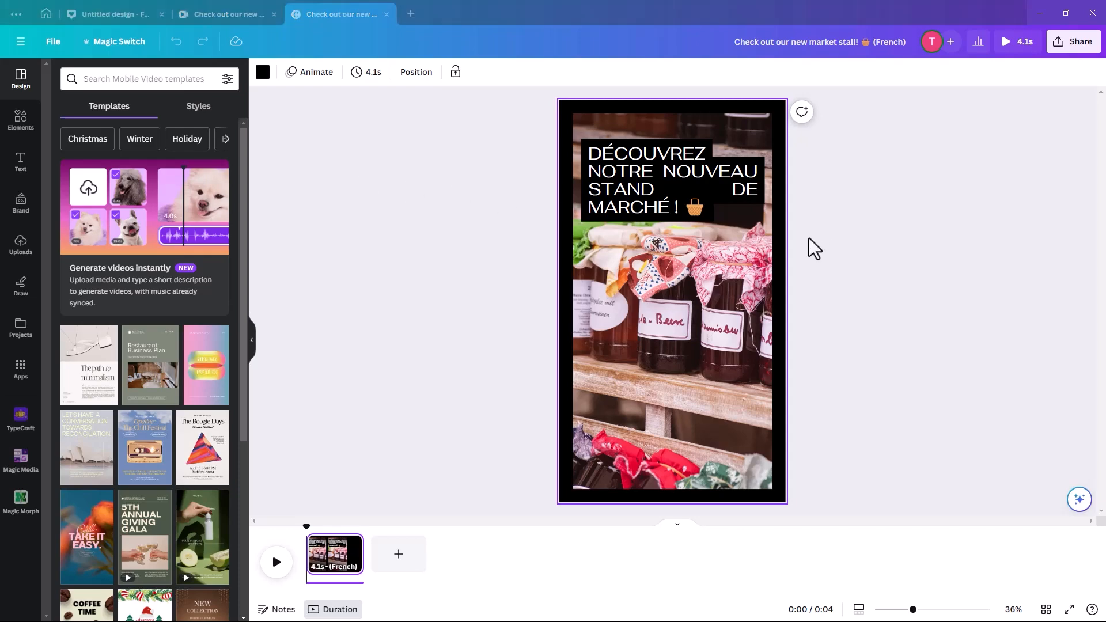
Return to the original market stall video, transform it into a Doc in Email format with Magic Switch, and open the Doc
click(214, 18)
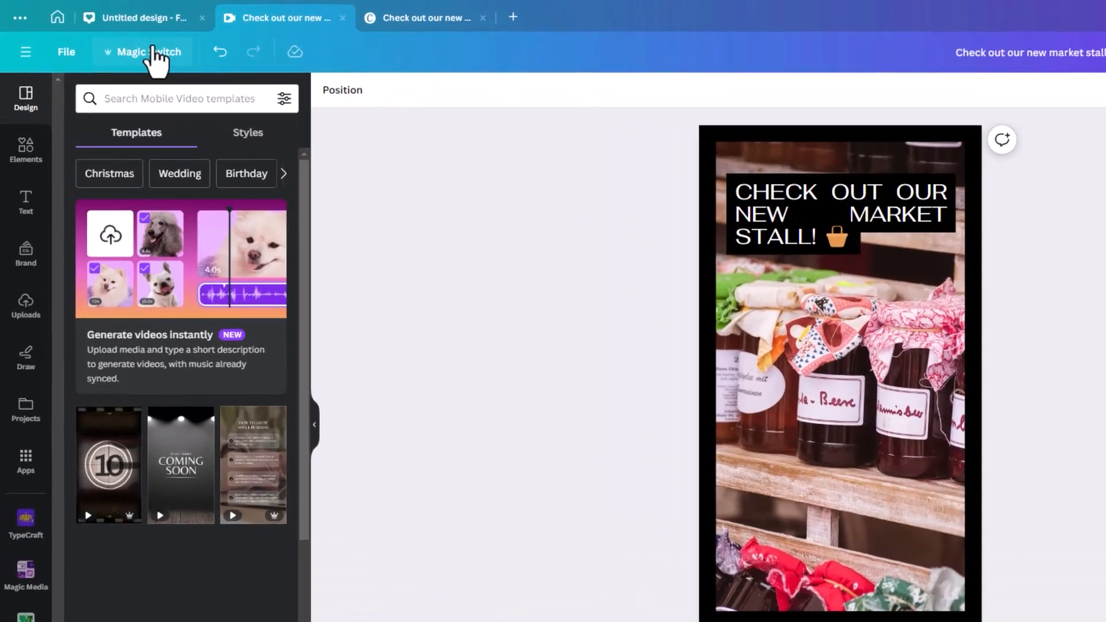
click(120, 41)
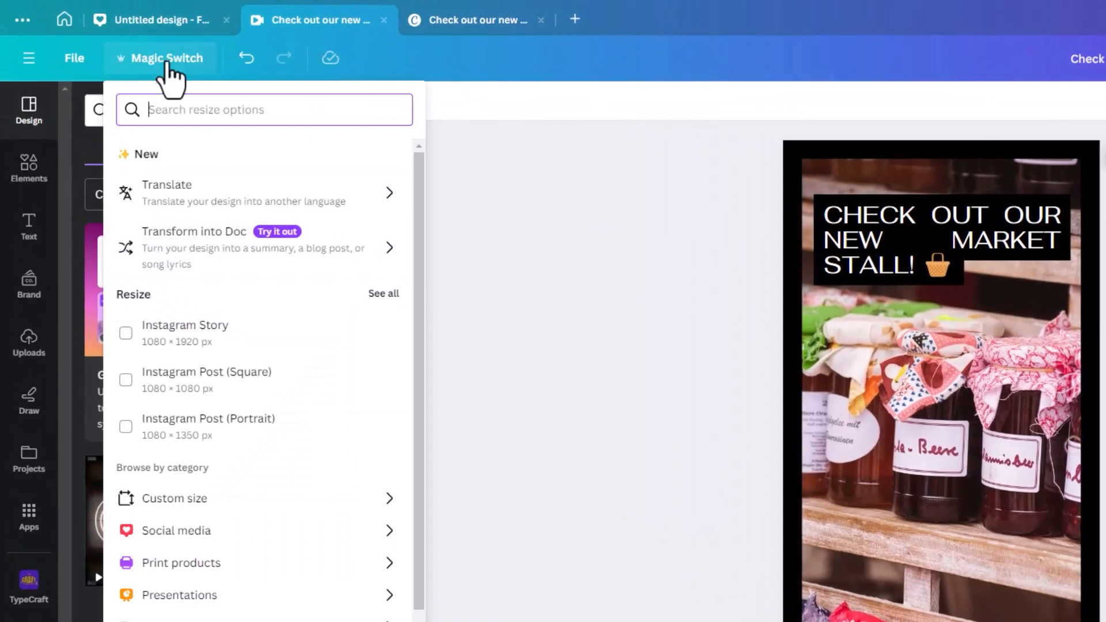
click(178, 257)
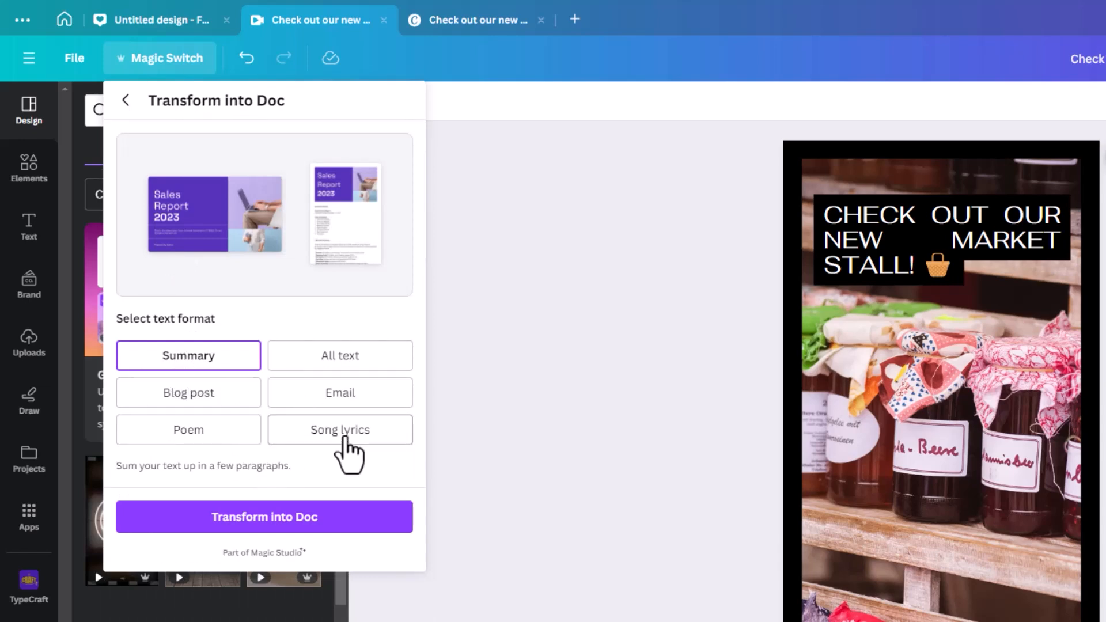
click(309, 399)
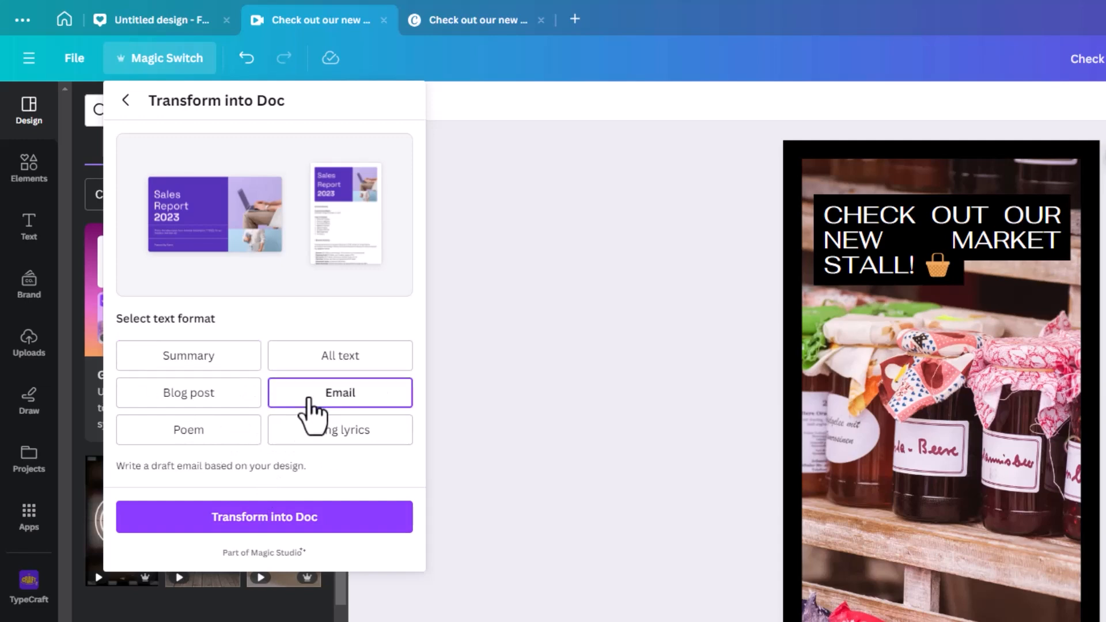
click(257, 522)
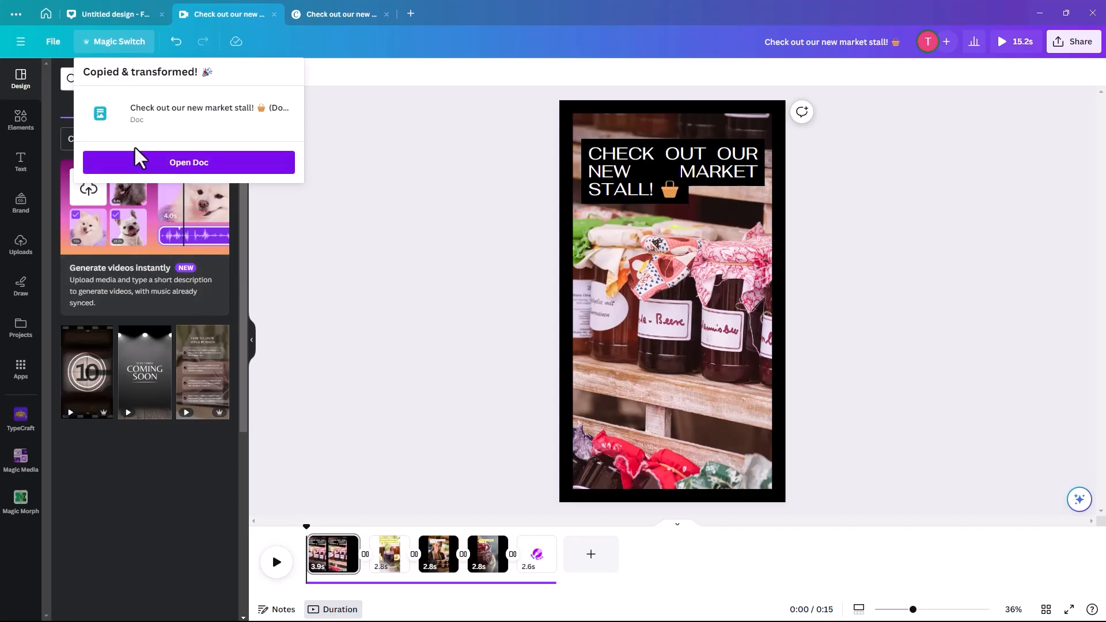
click(193, 162)
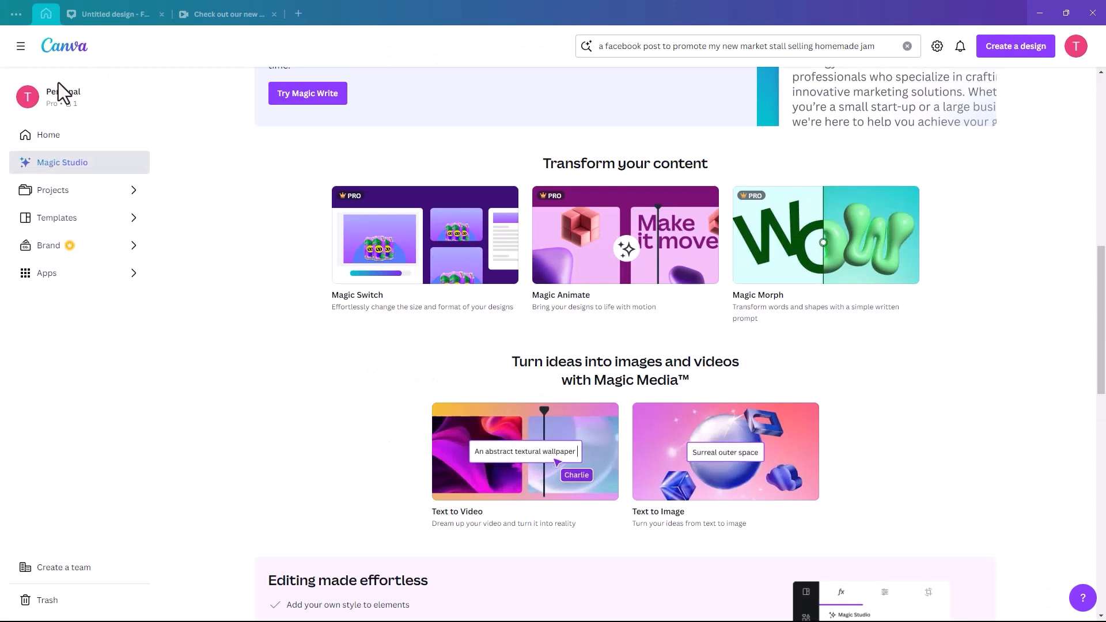
Apply the "Get your homemade jam today!" template to the untitled Facebook post and run Magic Animate on the page
click(139, 16)
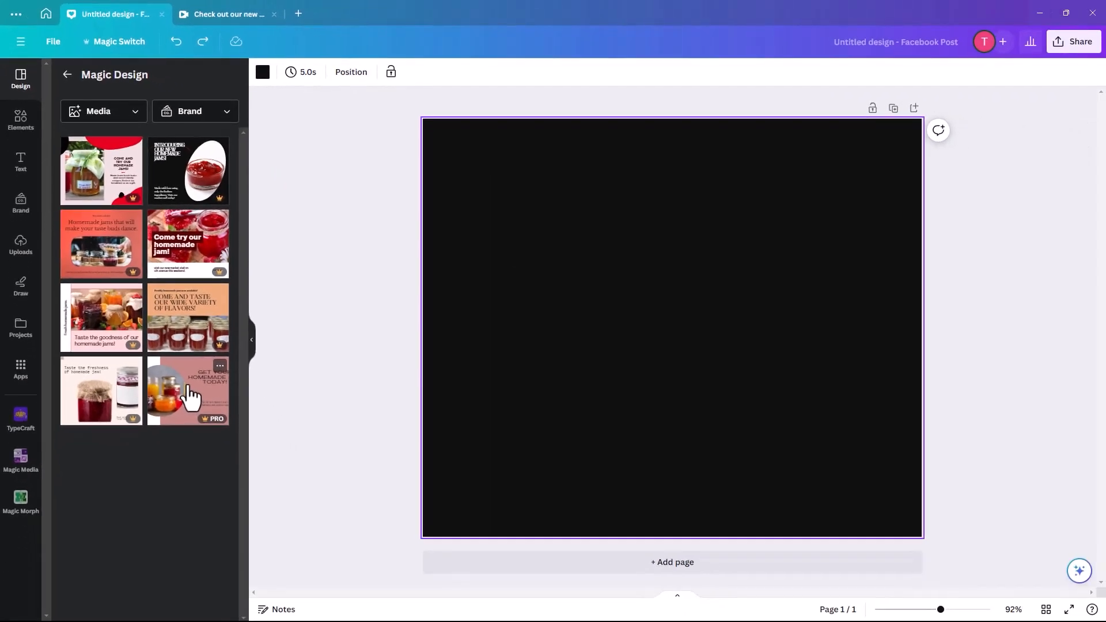
click(188, 389)
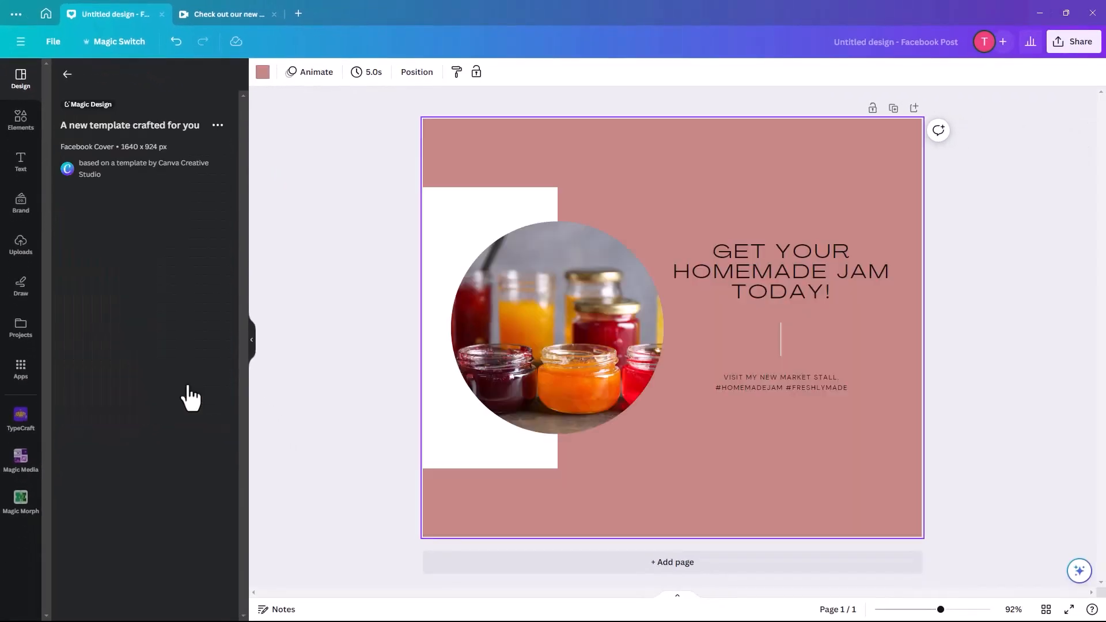
click(314, 79)
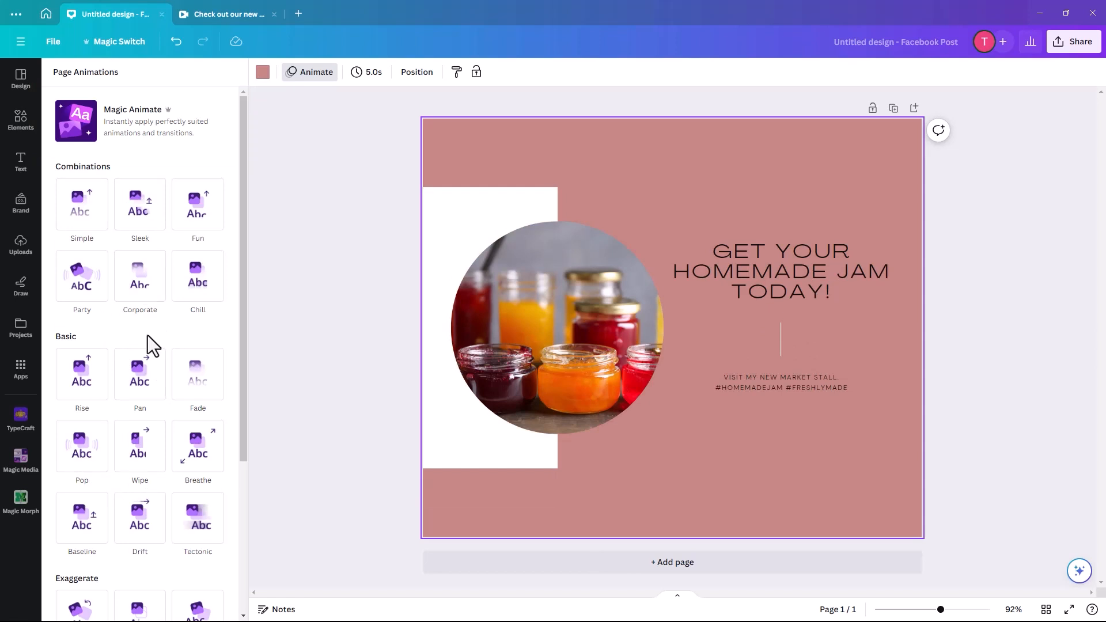
click(86, 132)
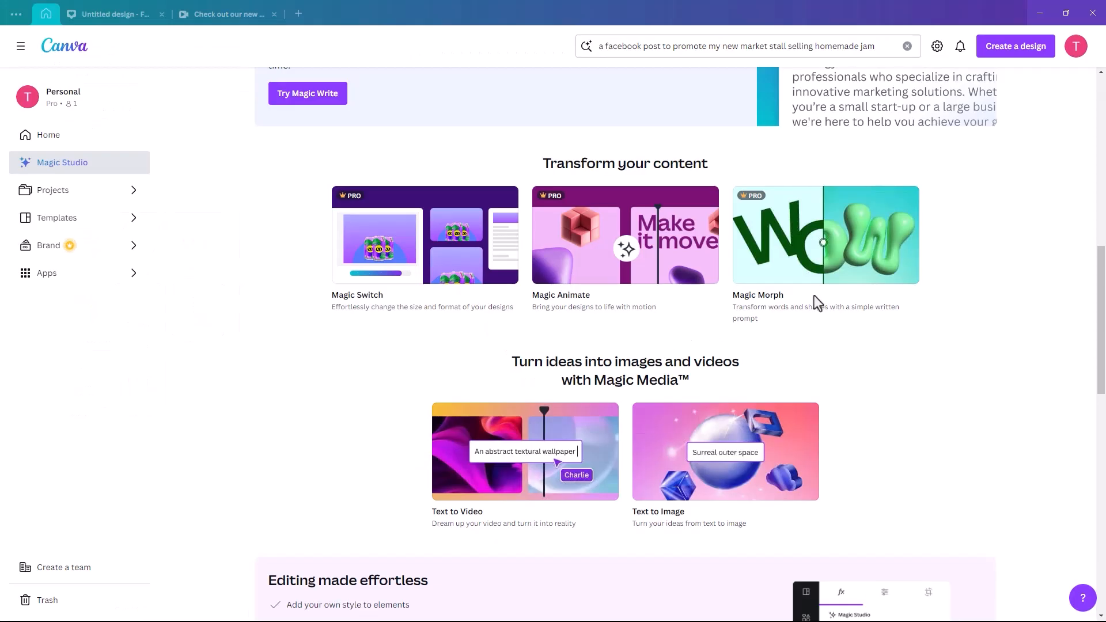
Add the recently used blue bubbles graphic to the Facebook post and enlarge it in the page's lower right corner
click(119, 15)
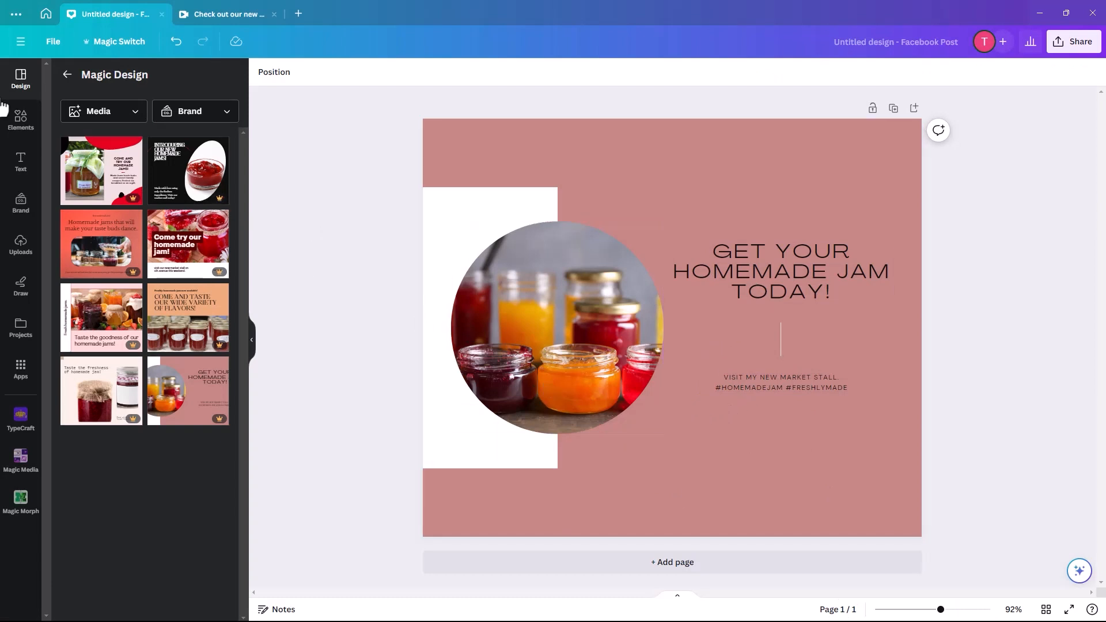
click(20, 121)
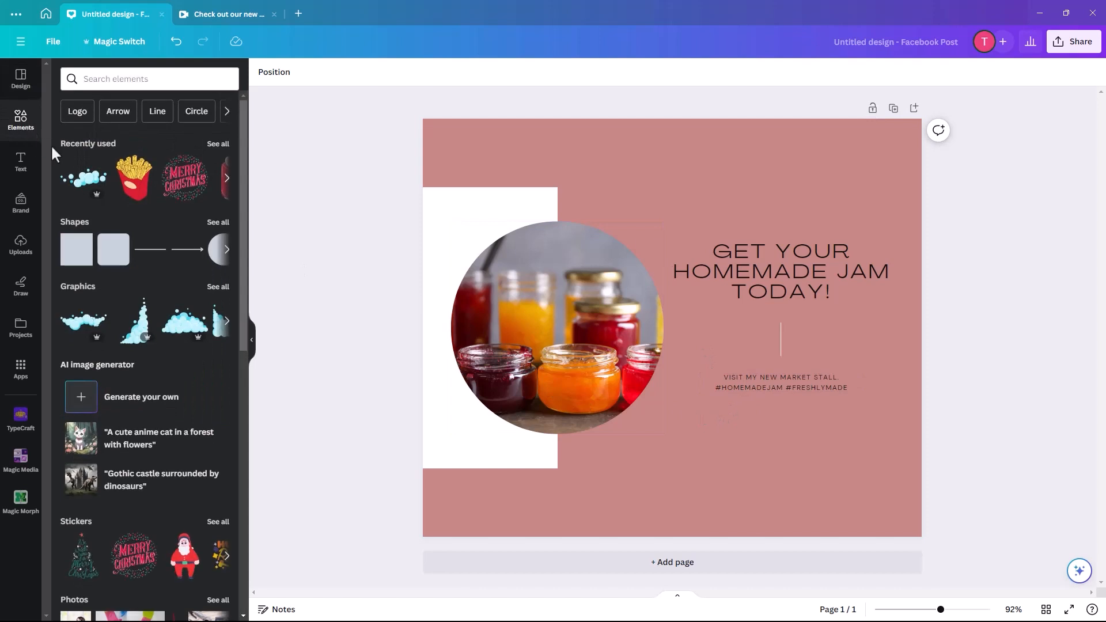
click(85, 186)
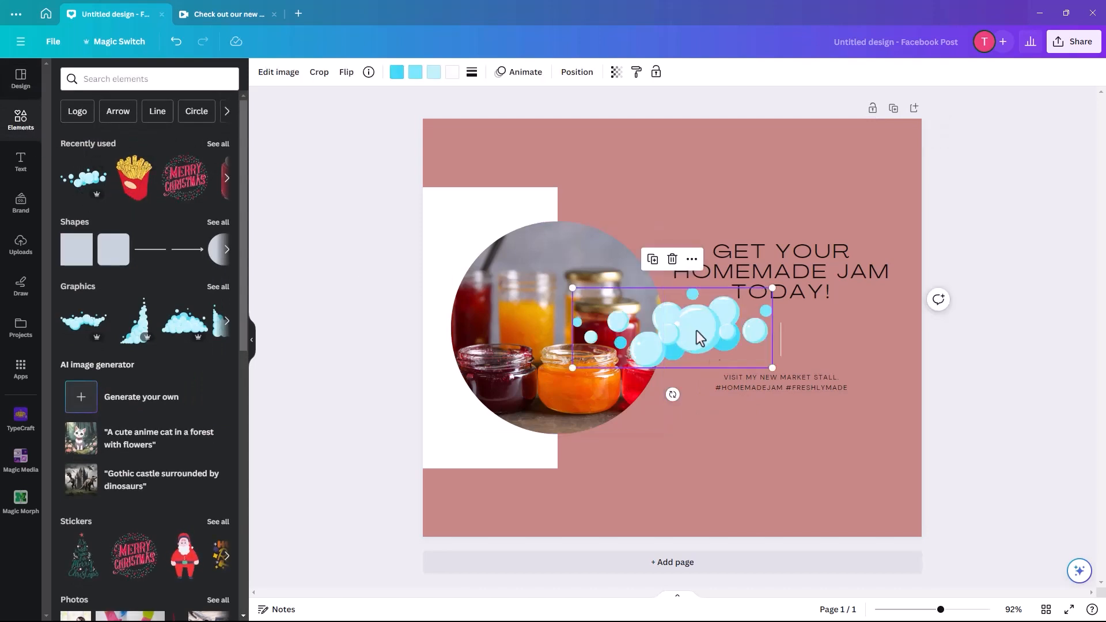
drag(699, 329, 773, 477)
drag(854, 439, 969, 392)
drag(749, 474, 714, 494)
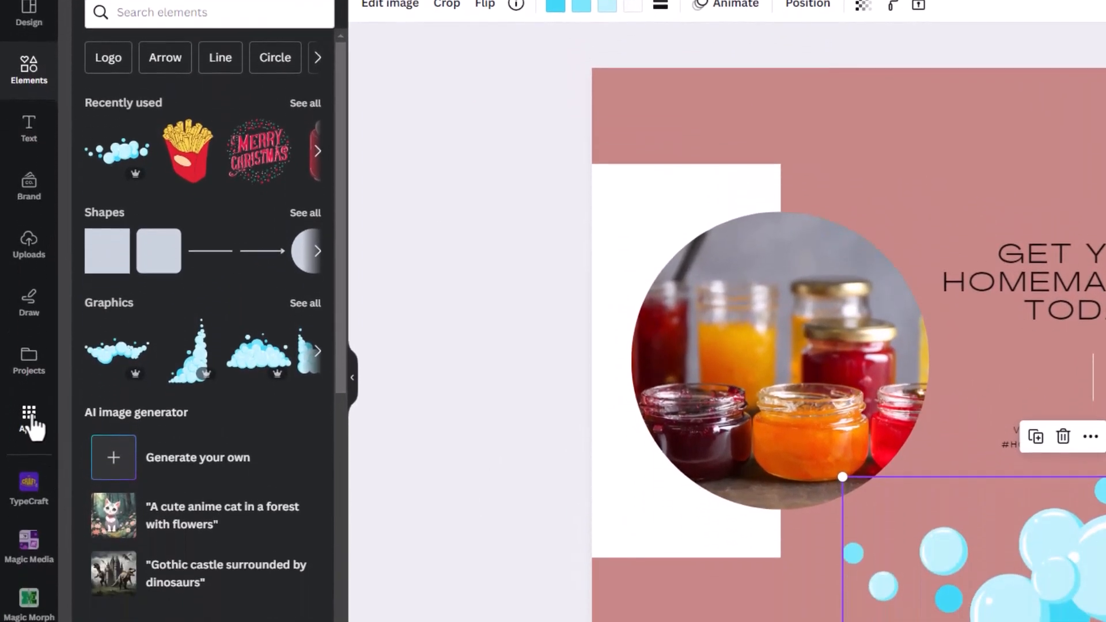
Find the Magic Morph app and open it with the blue bubbles graphic selected
click(25, 460)
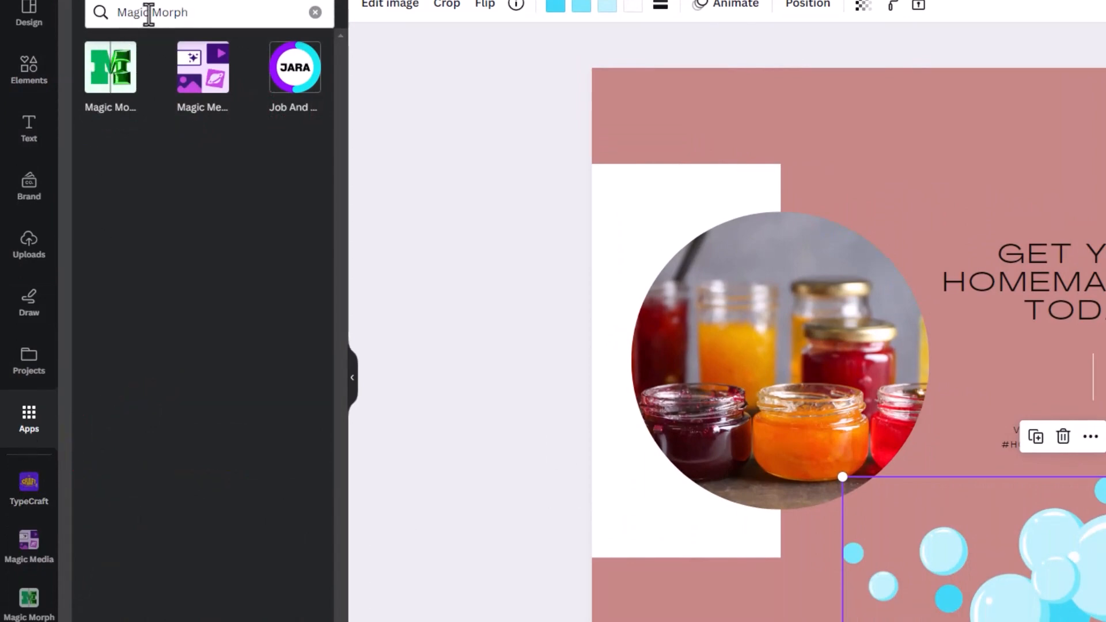
drag(148, 15, 336, 40)
key(BackSpace)
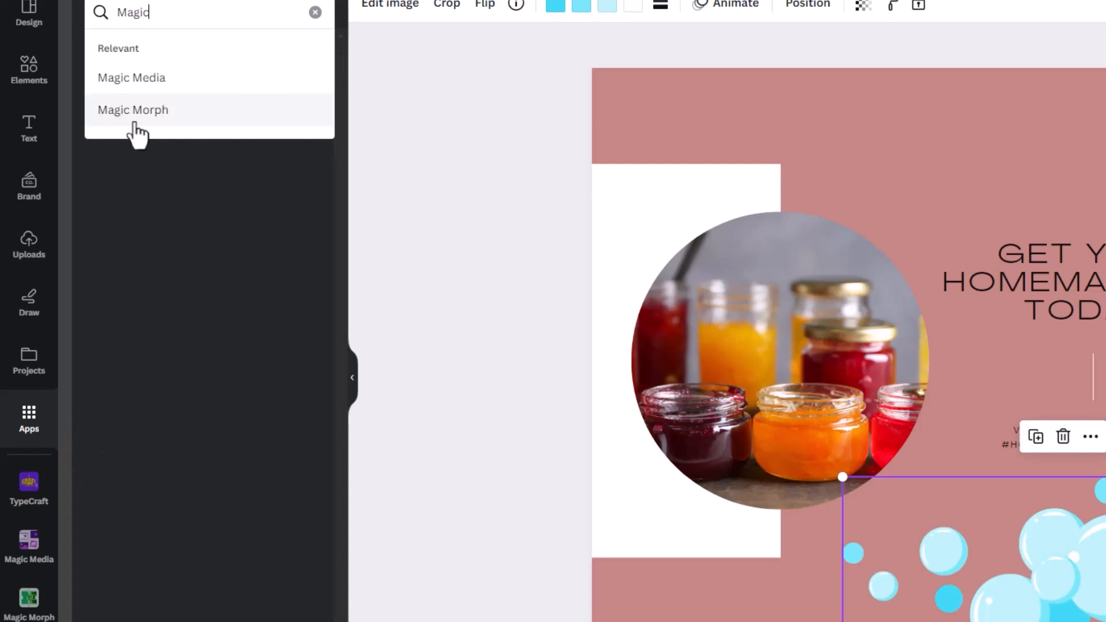
click(135, 117)
click(113, 88)
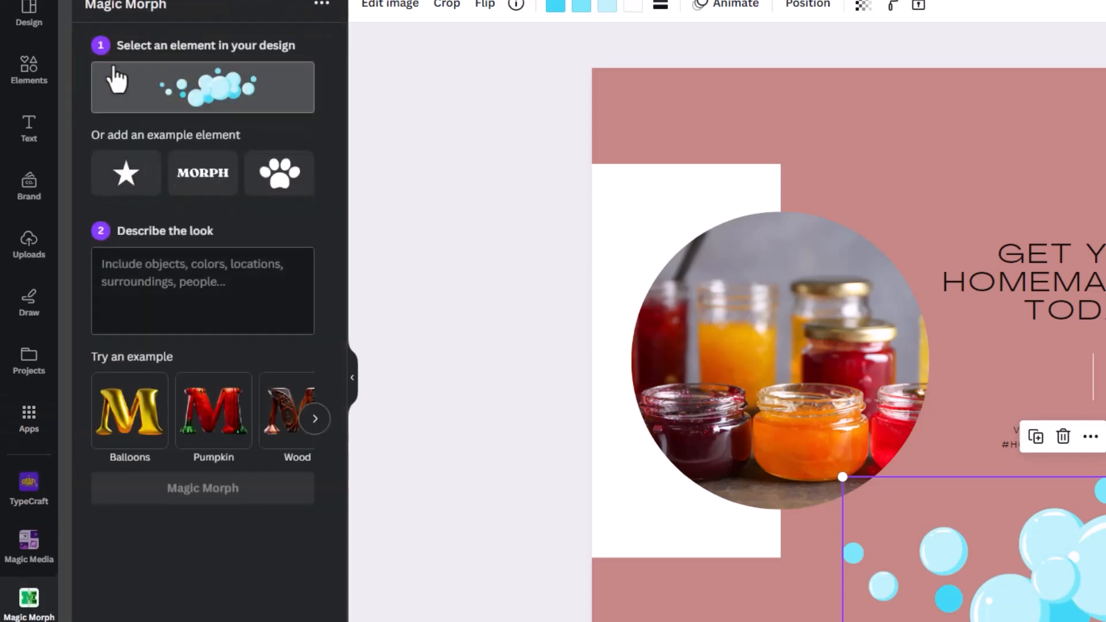
Describe the look as "a selection of pink bubbles" and generate the Magic Morph results
right_click(128, 272)
click(155, 341)
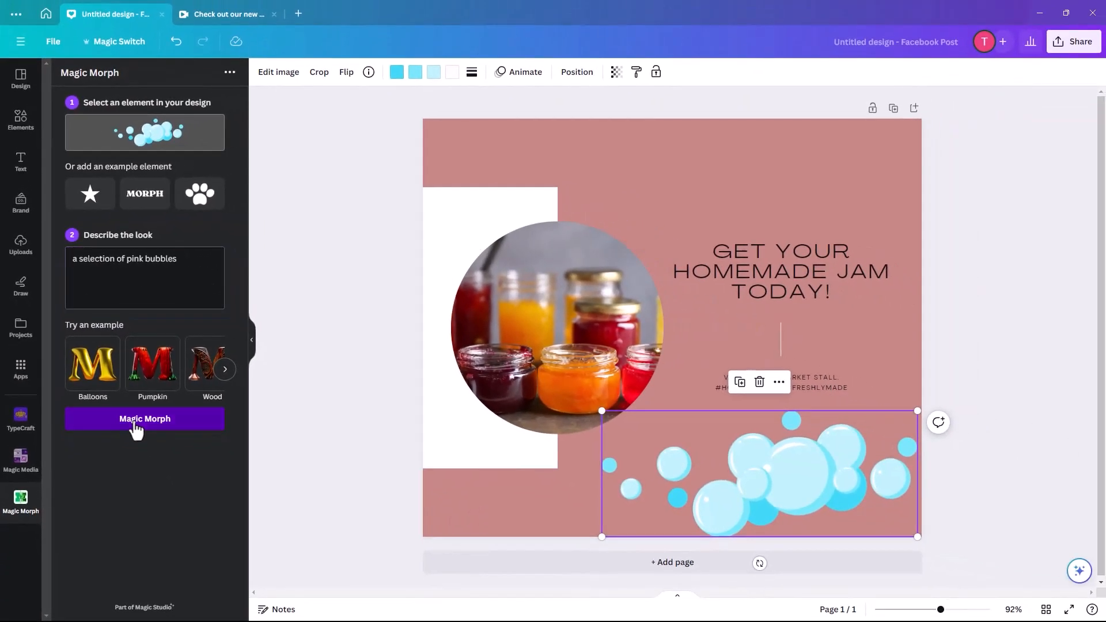
click(136, 426)
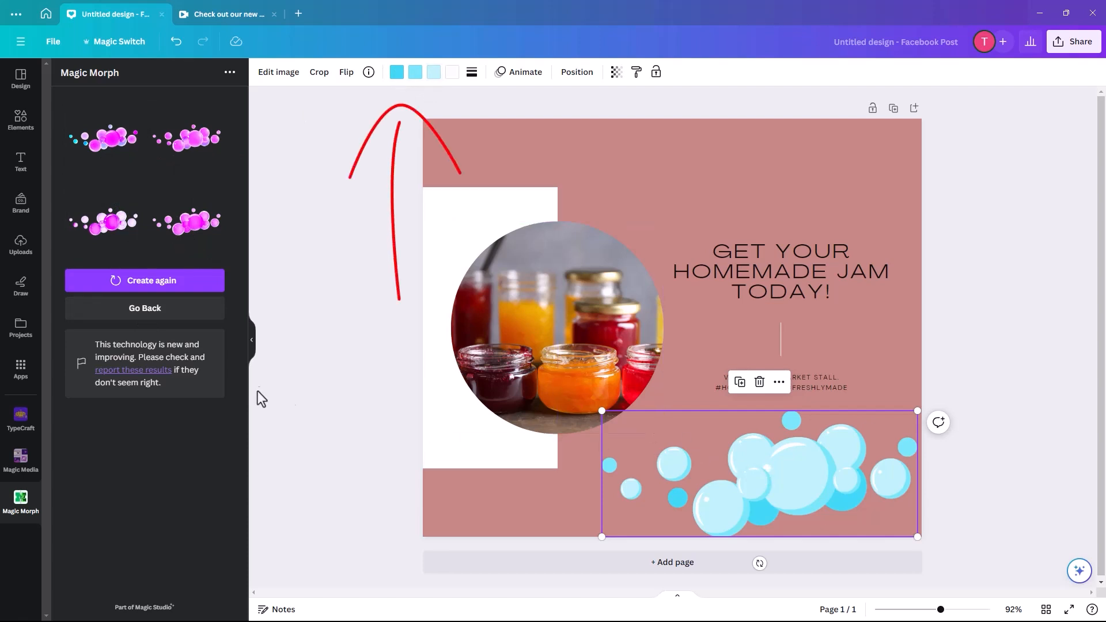
Add the first pink bubbles result to the post and enlarge it across the page's upper right corner, above the headline
key(Escape)
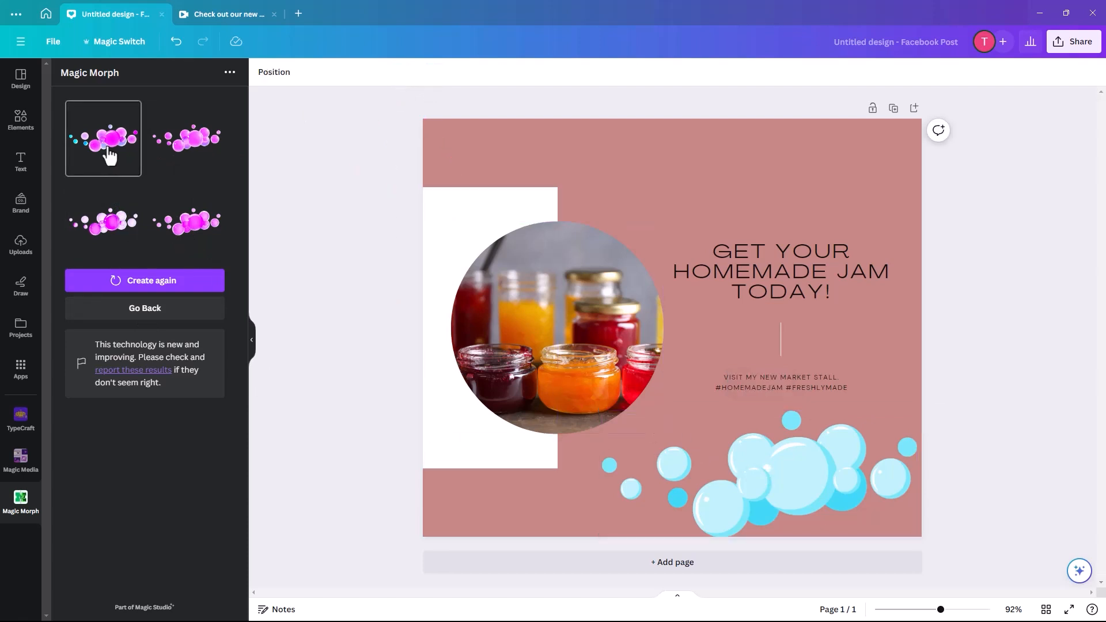
click(110, 155)
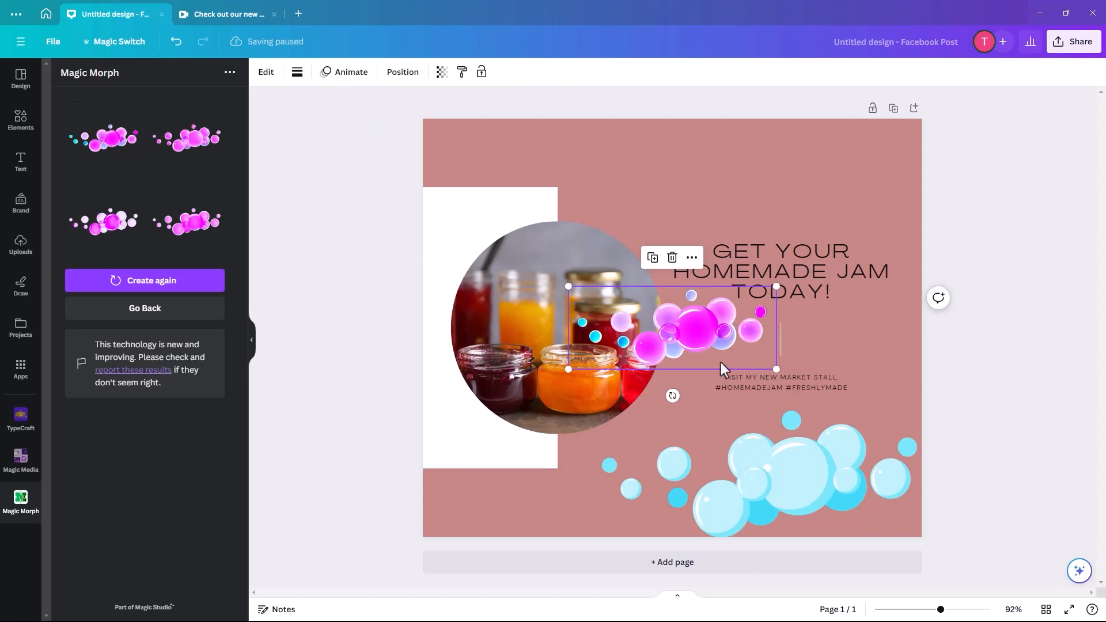
drag(674, 335, 562, 454)
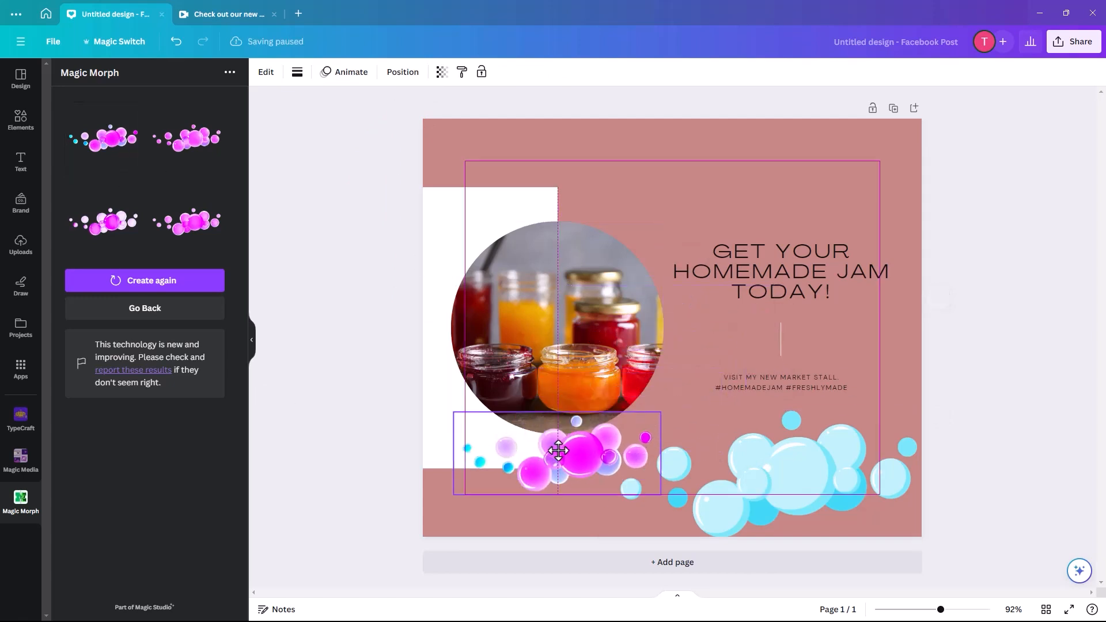
drag(664, 407, 828, 341)
drag(690, 419, 814, 178)
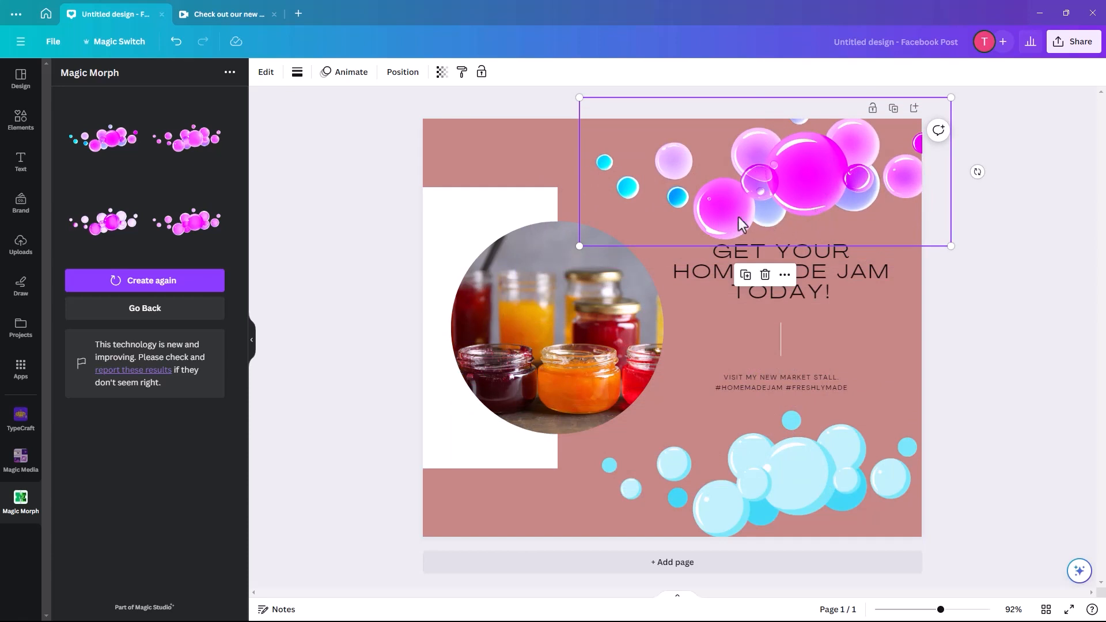
mouse_move(732, 226)
mouse_down()
mouse_move(731, 191)
mouse_move(725, 230)
mouse_up()
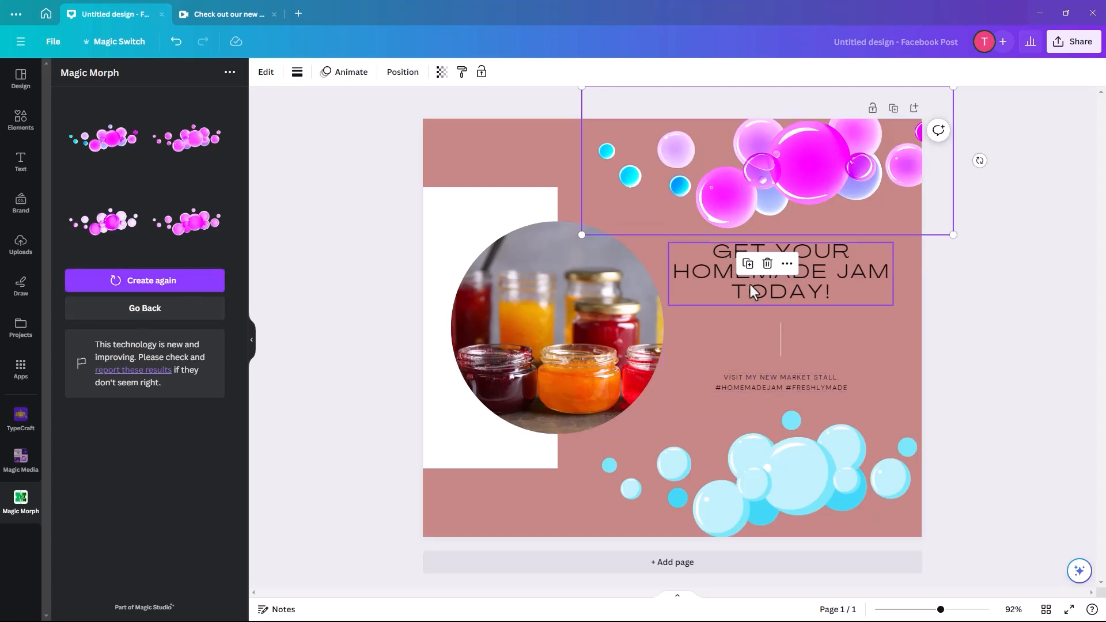
Set the "Get your homemade jam today!" headline as the Magic Morph element and select the existing look description for replacement
click(728, 289)
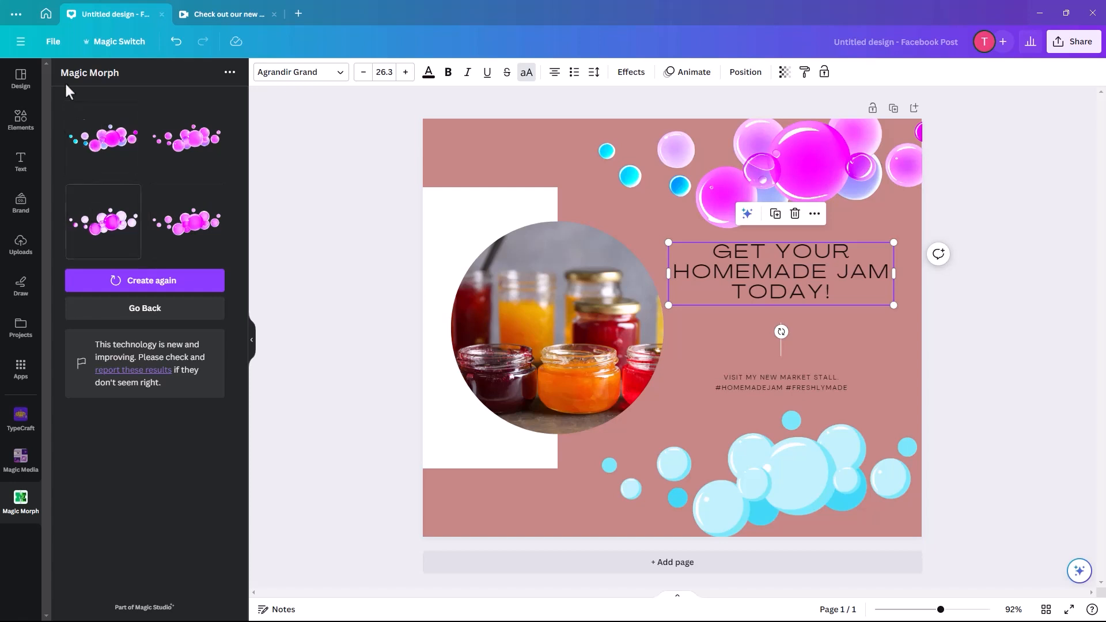
click(140, 311)
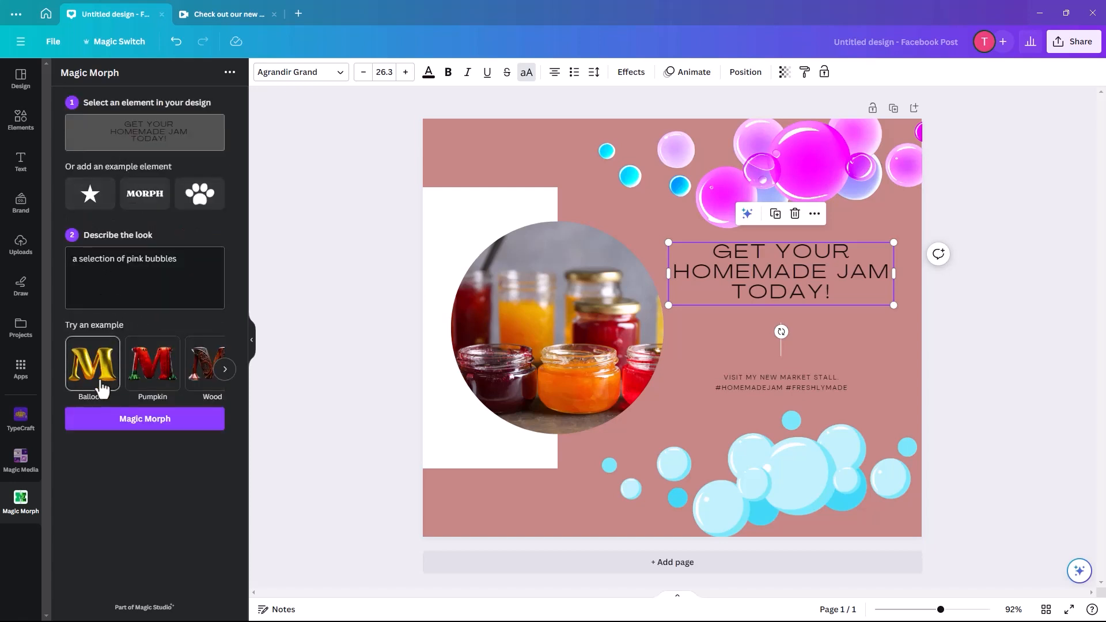
click(734, 290)
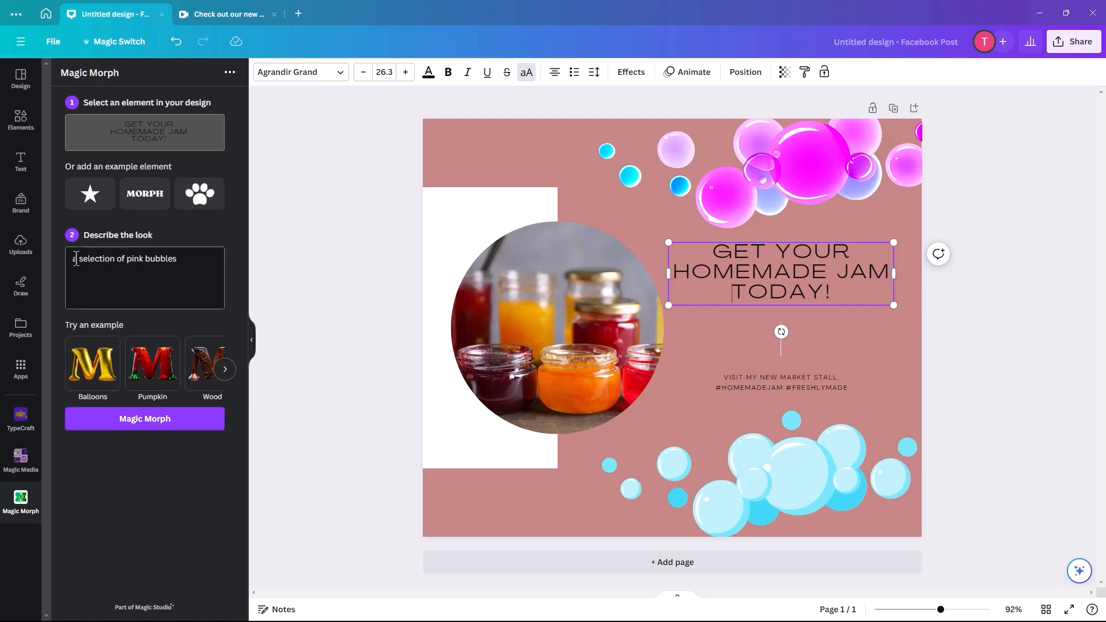
drag(74, 261, 251, 271)
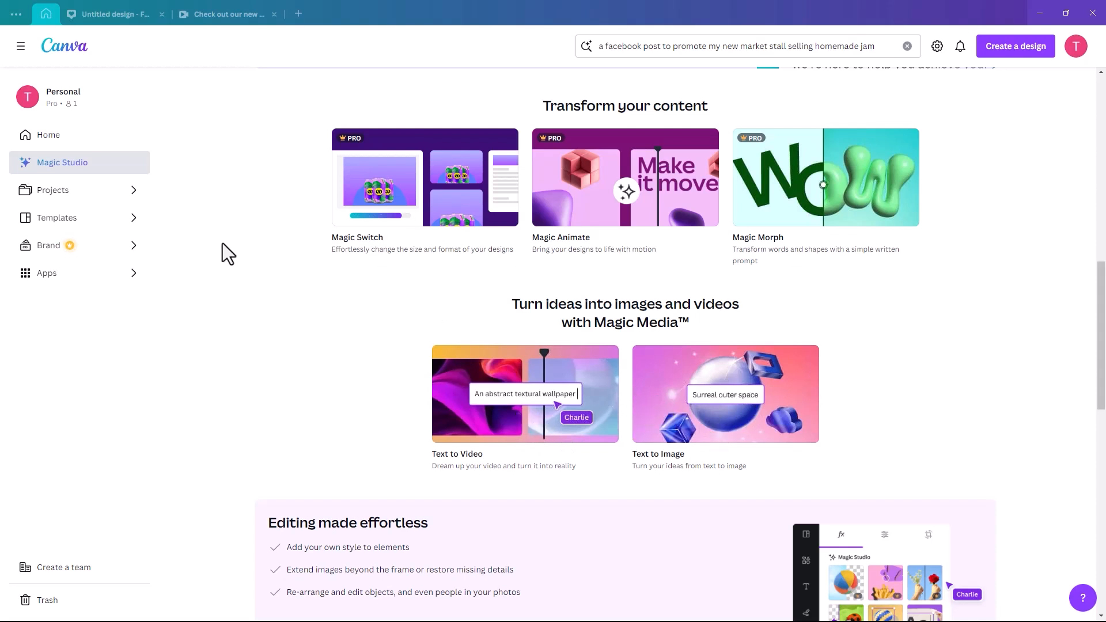
Return to the jam Facebook post design, add a new blank page and open Magic Media
click(89, 15)
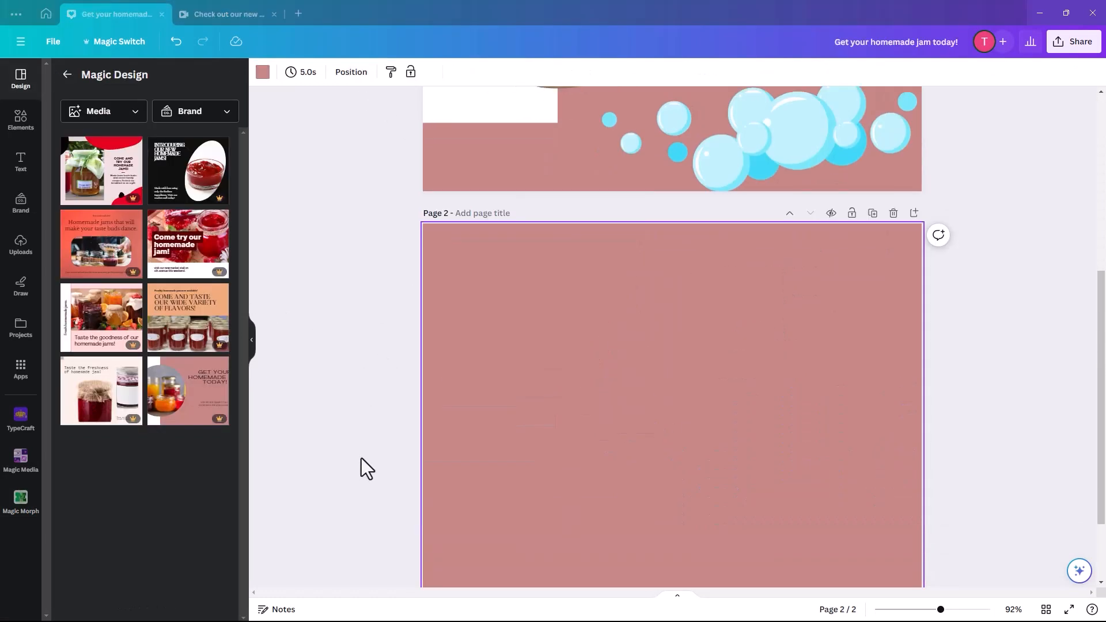
click(662, 567)
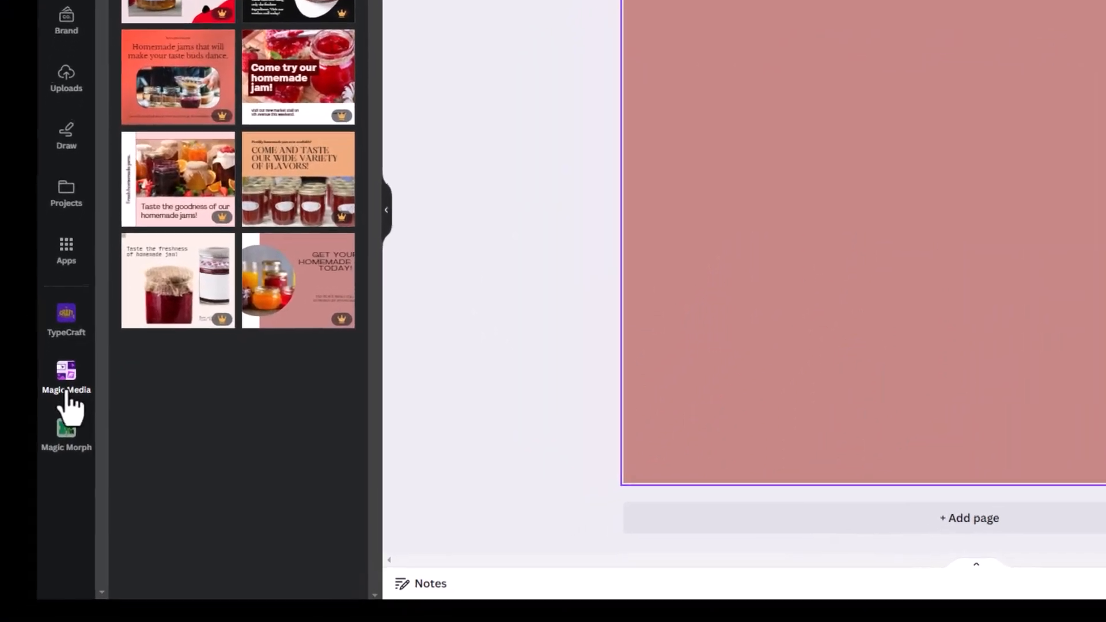
click(68, 372)
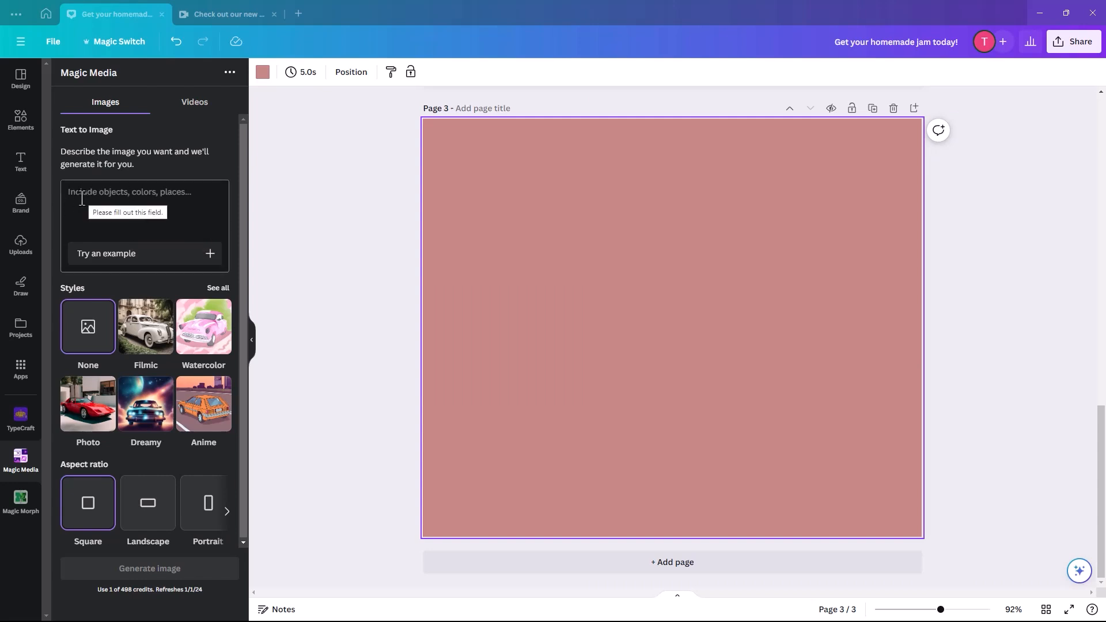
Generate Magic Media images from the prompt "a panda sitting on a tree" with no style and a square aspect ratio
right_click(82, 198)
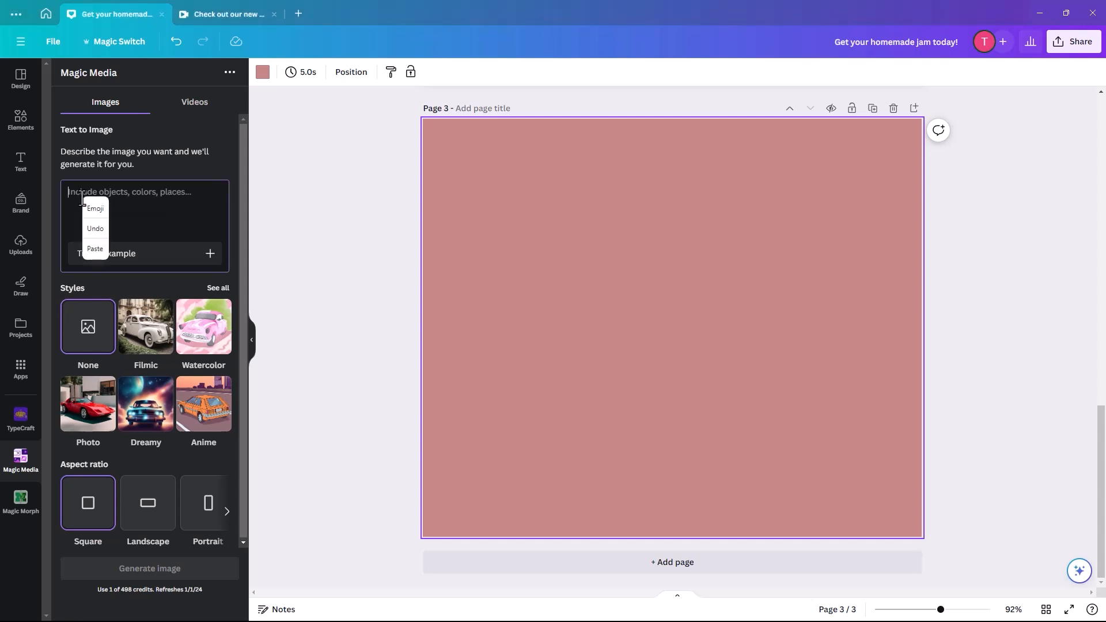
click(94, 249)
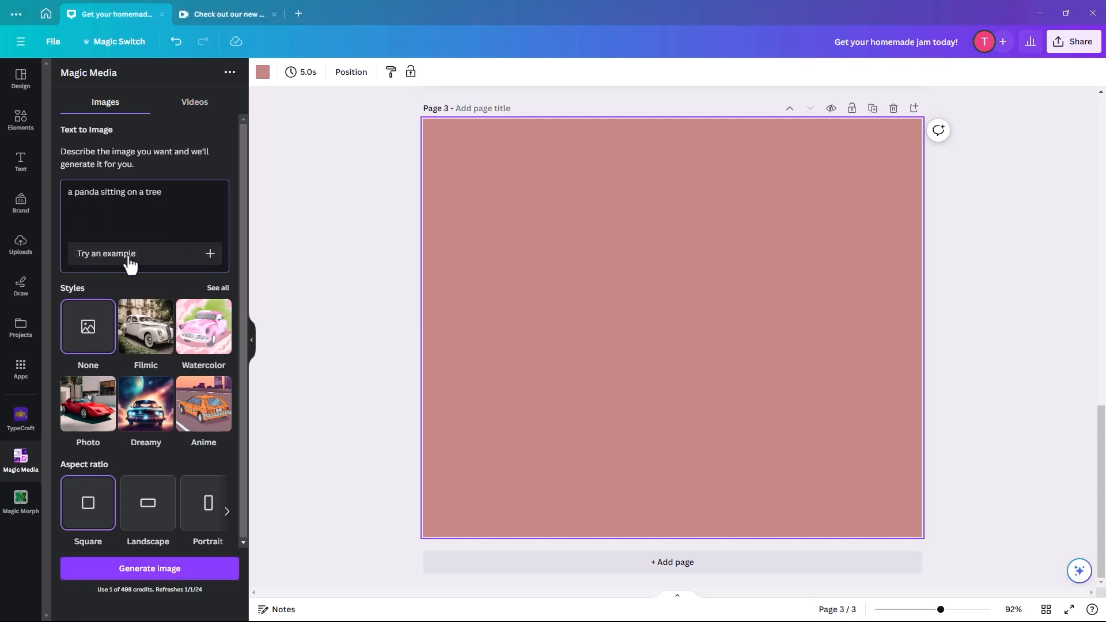
click(151, 580)
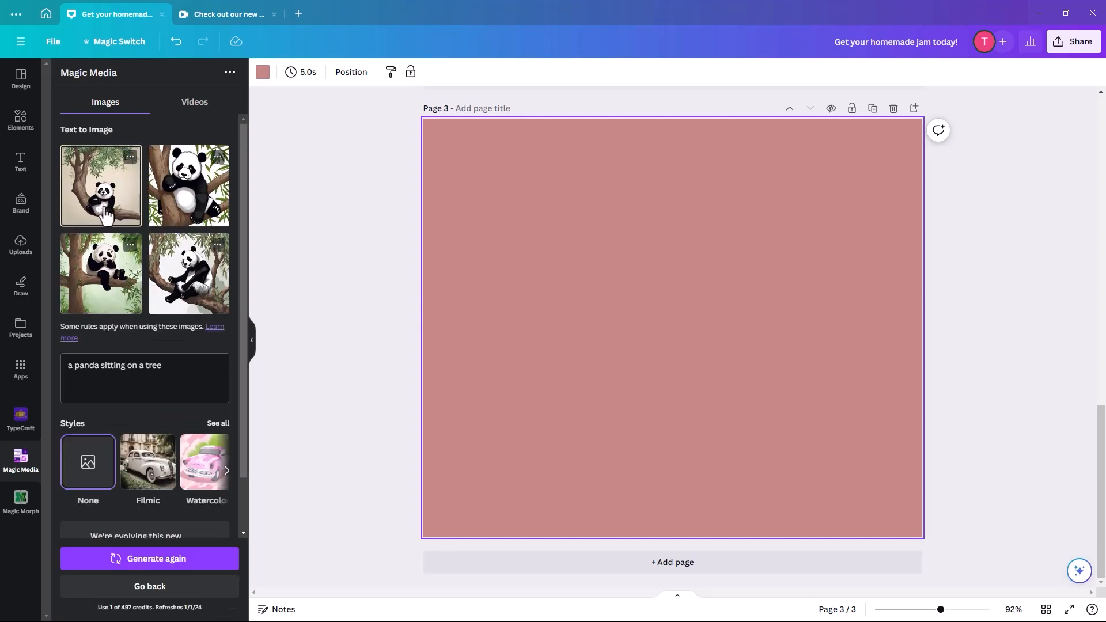
Place the first panda image, slightly reduced, in page 3's upper left corner and the second panda image in its upper right corner
click(108, 213)
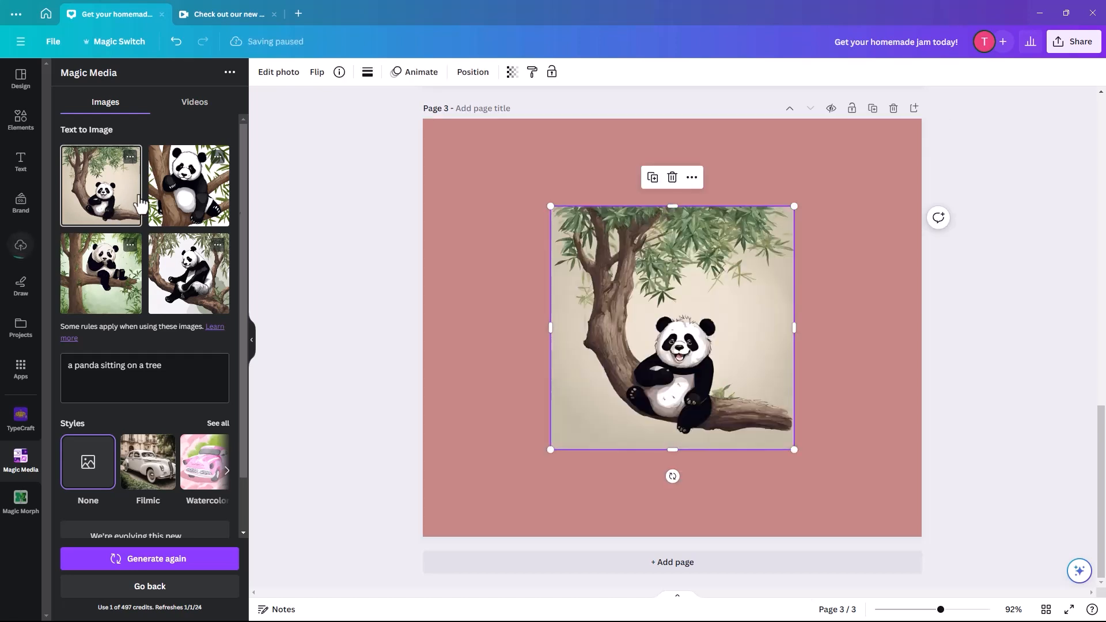
drag(641, 248, 513, 160)
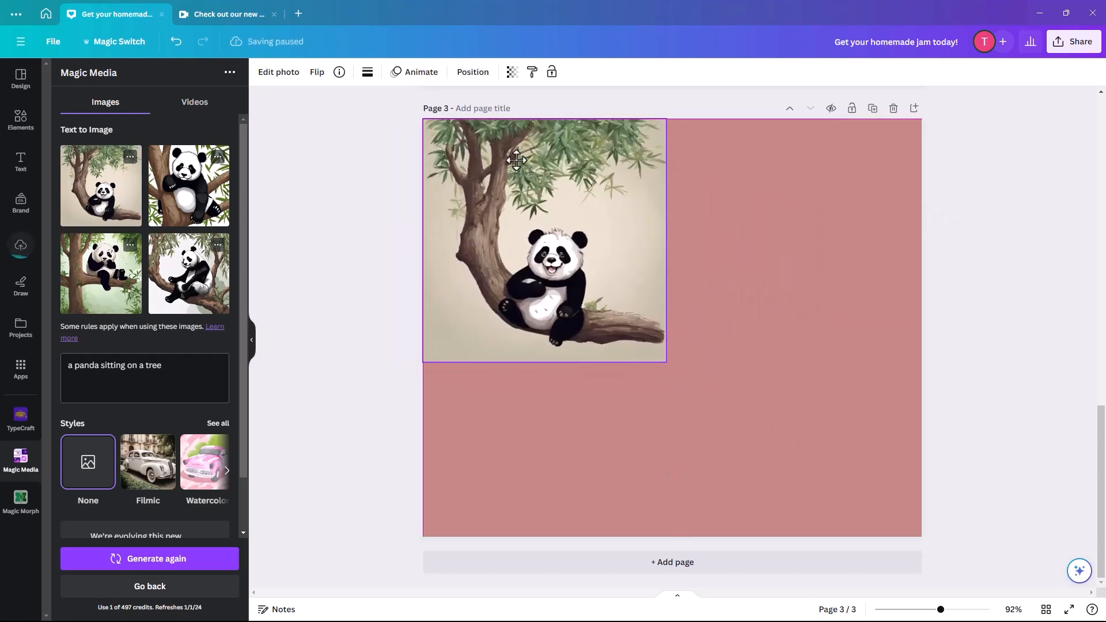
drag(664, 360, 641, 309)
click(196, 209)
drag(753, 266, 866, 185)
Place the third panda image, reduced, in page 3's lower left corner and the fourth panda image in its lower right corner
click(113, 298)
drag(669, 424, 542, 511)
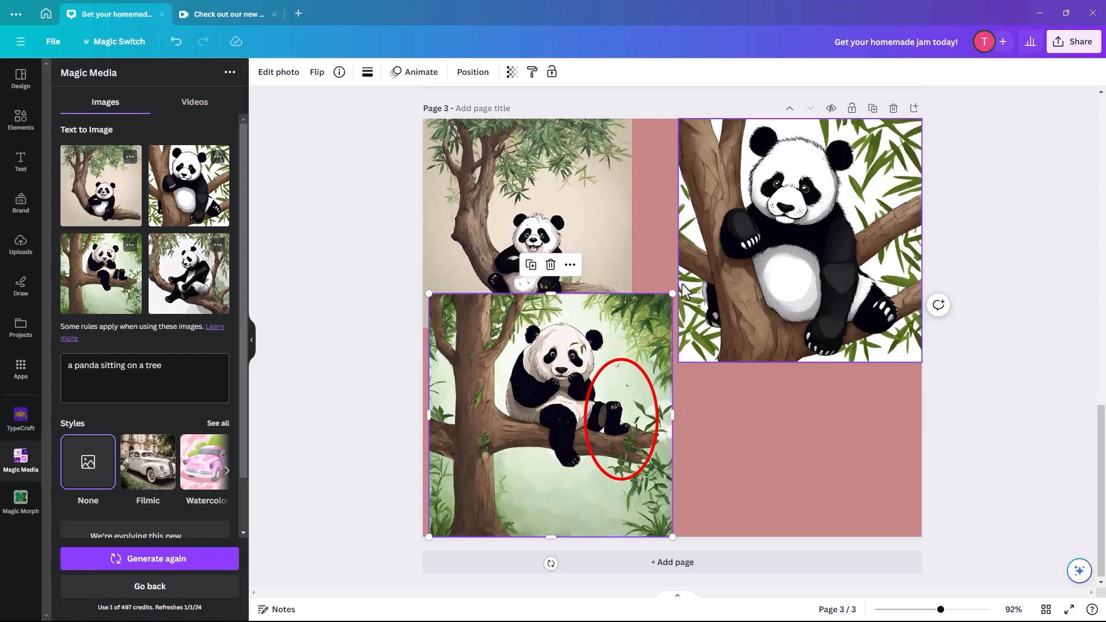
drag(673, 295, 635, 353)
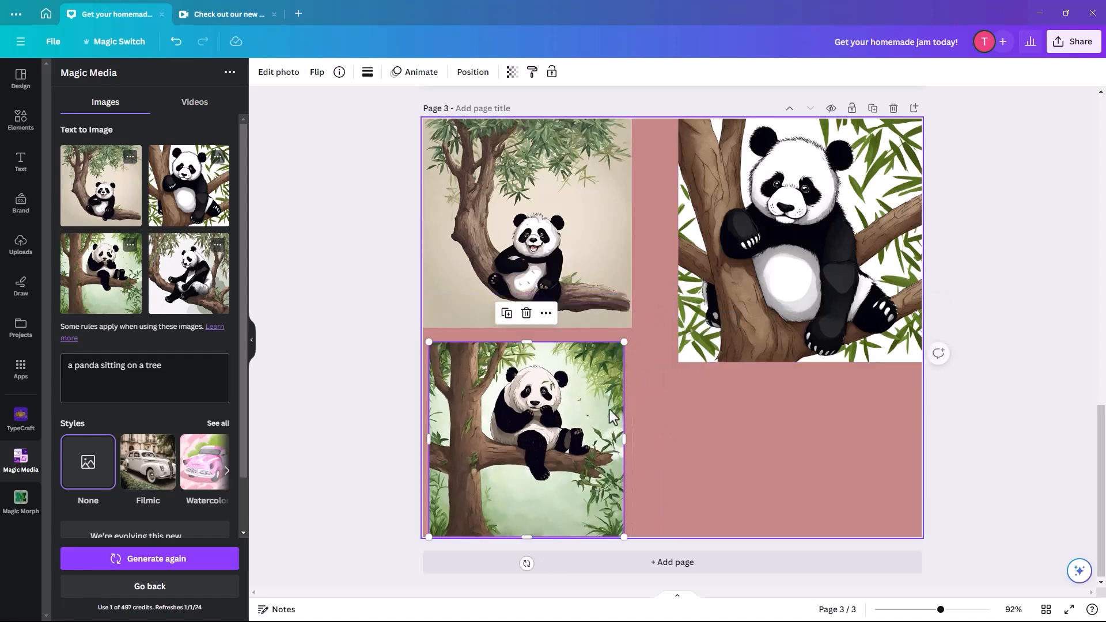
drag(192, 288, 842, 493)
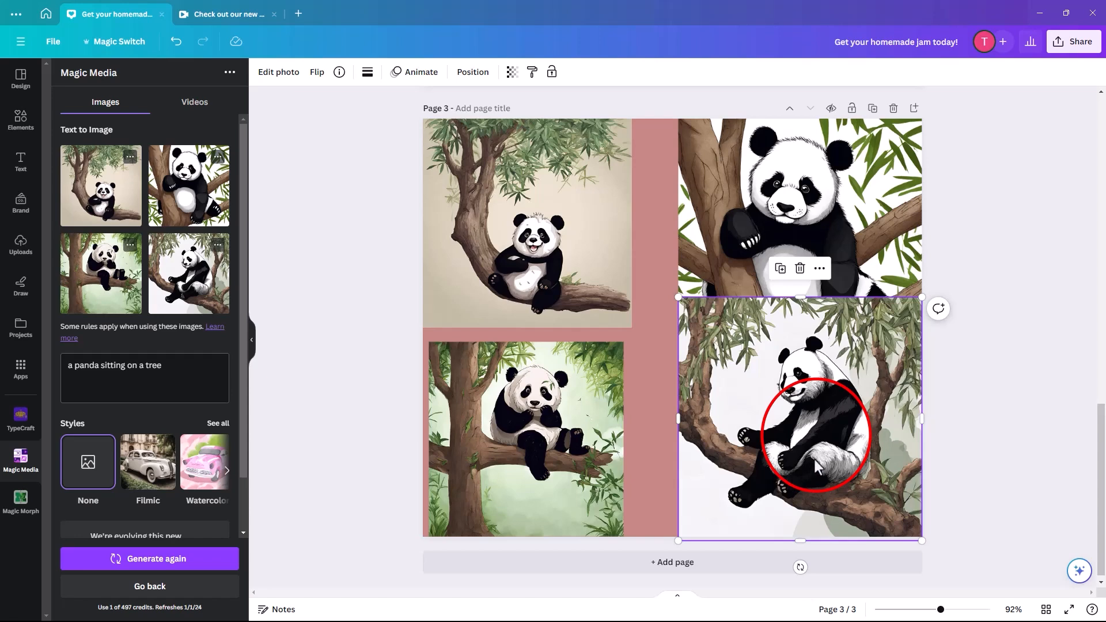
Add a fourth page and generate new Magic Media images from the prompt "a girl sitting in a tree"
click(668, 563)
triple_click(100, 369)
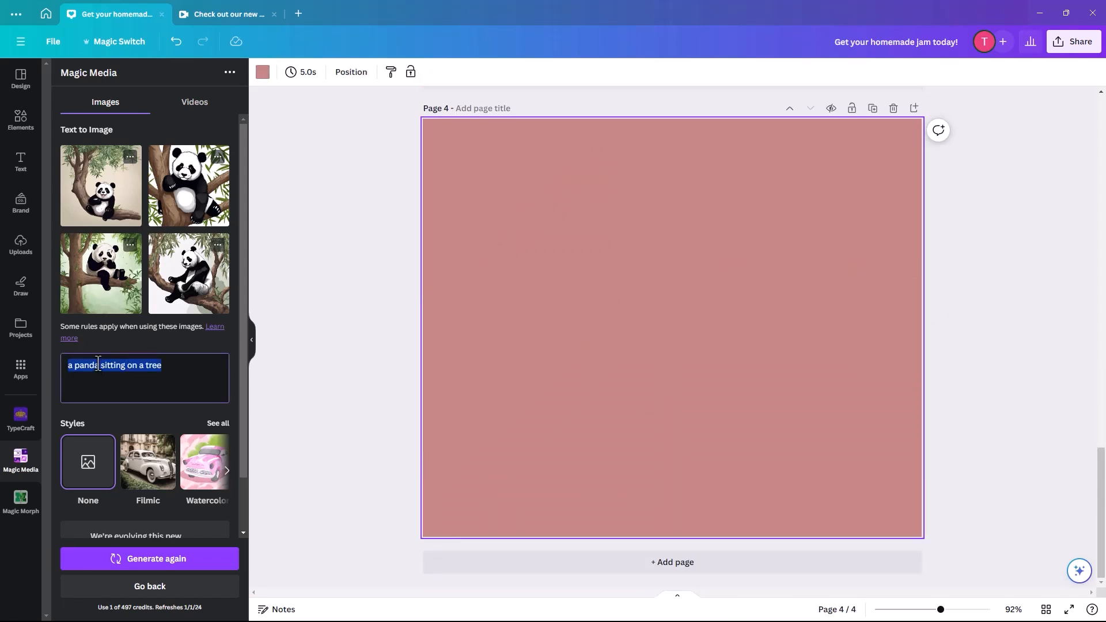
text(a)
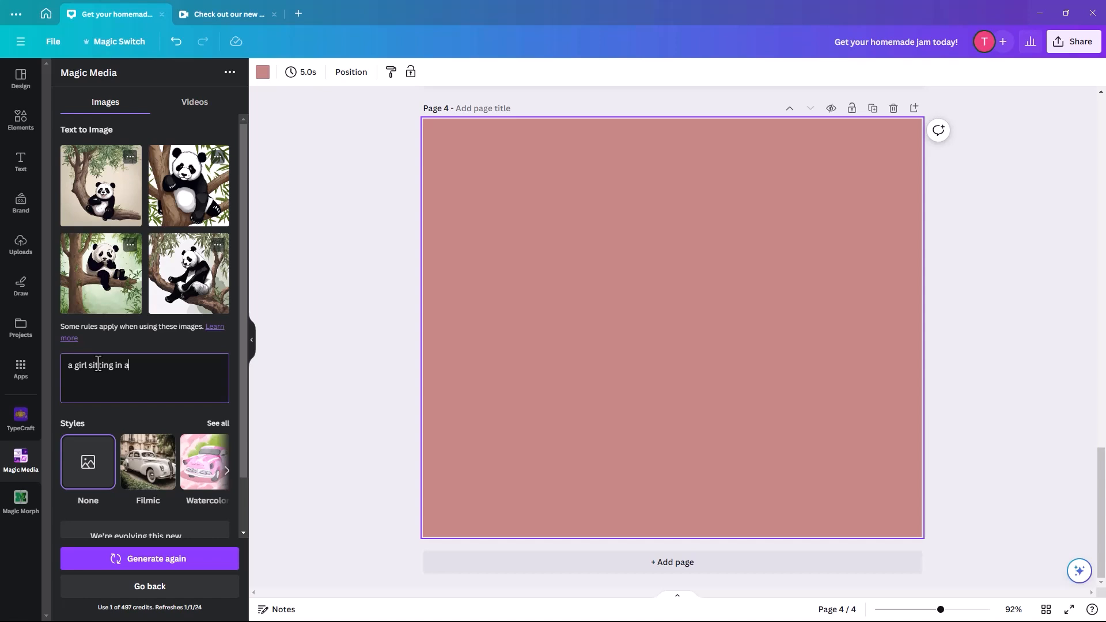
text(girl sitting in a tree)
key(Return)
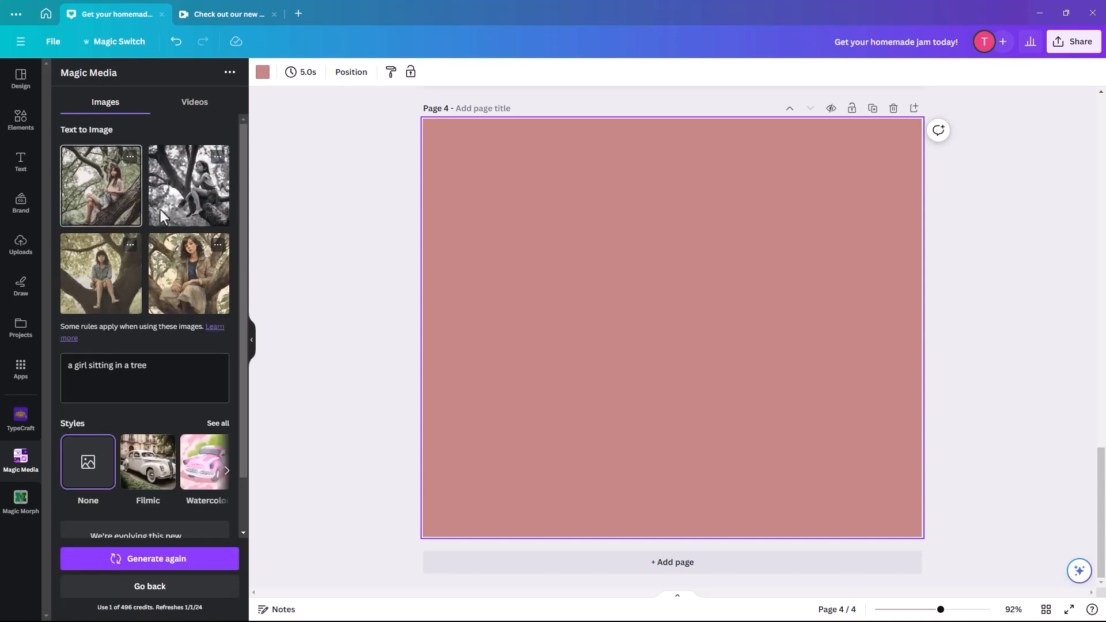
Place the first and third generated girl images side by side along the upper edge of page 4
click(108, 215)
drag(622, 266, 495, 176)
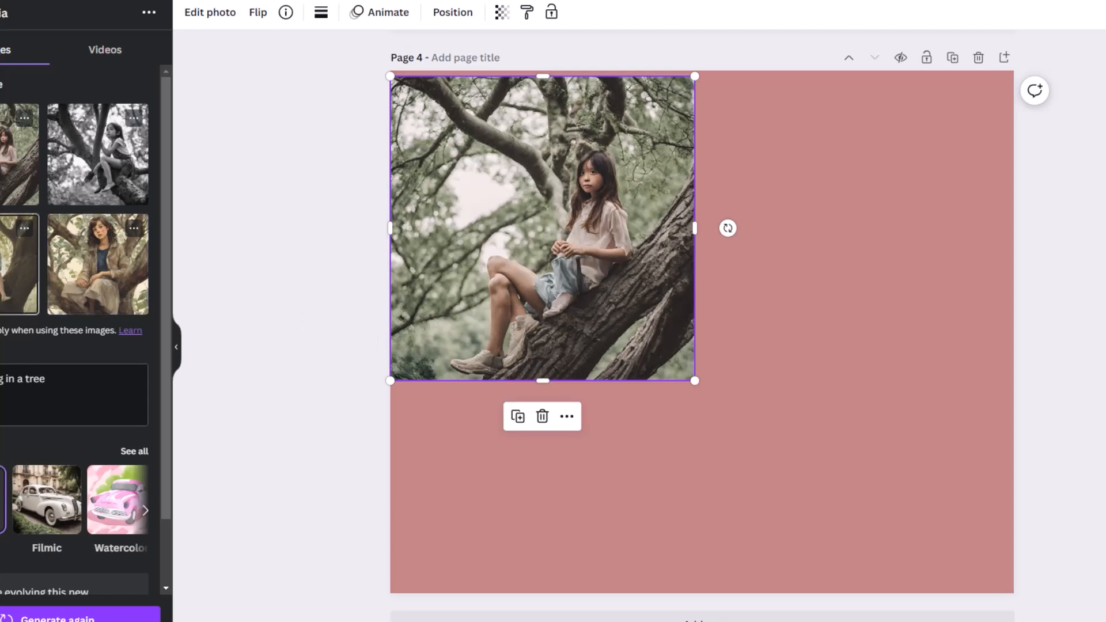
click(6, 291)
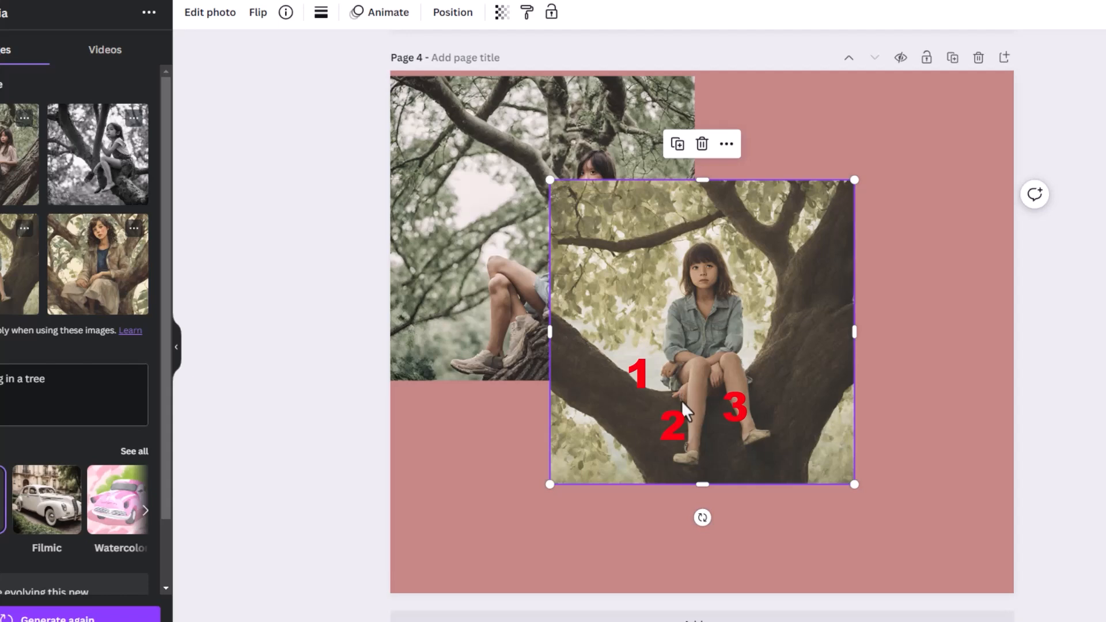
mouse_move(653, 455)
mouse_down()
mouse_move(827, 348)
mouse_move(809, 353)
mouse_up()
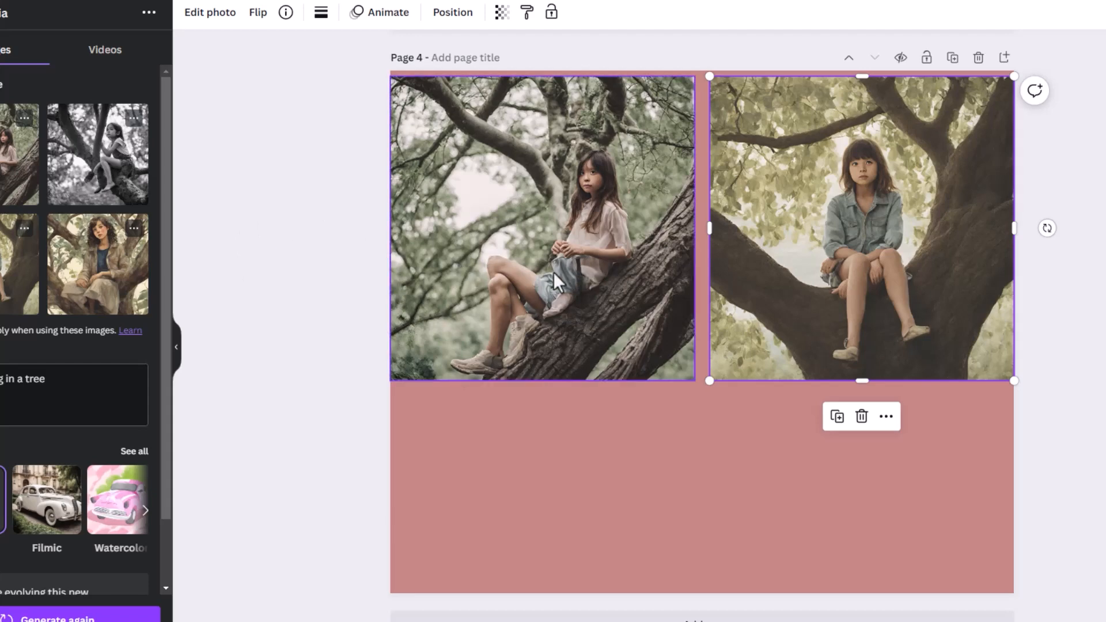
drag(518, 313, 511, 287)
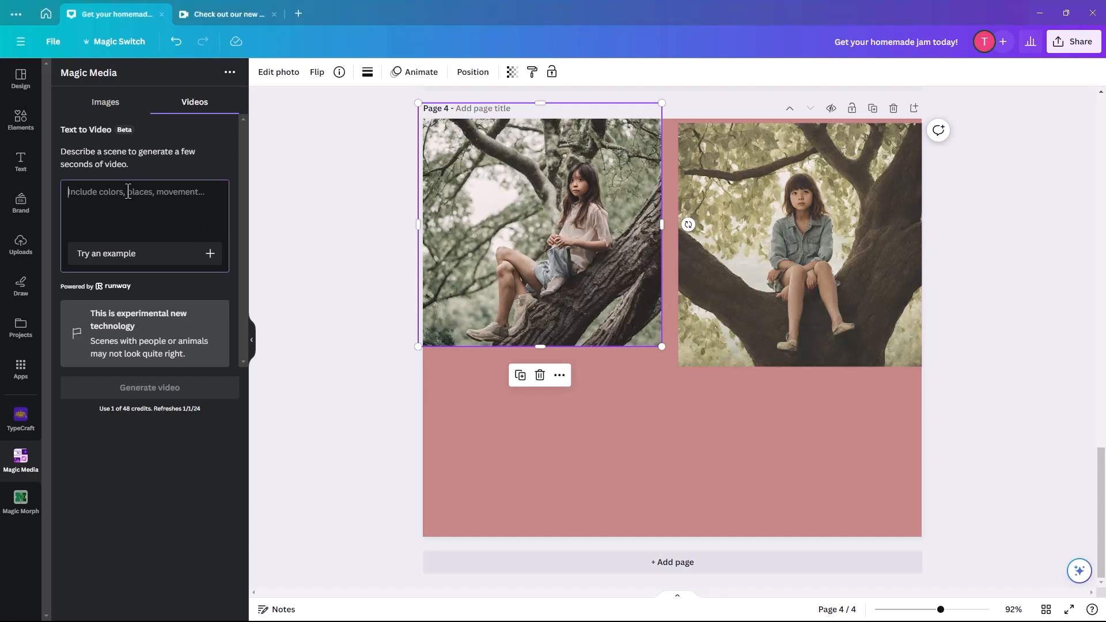
Generate a Magic Media text-to-video clip from the prompt "a child running through a forest"
click(147, 250)
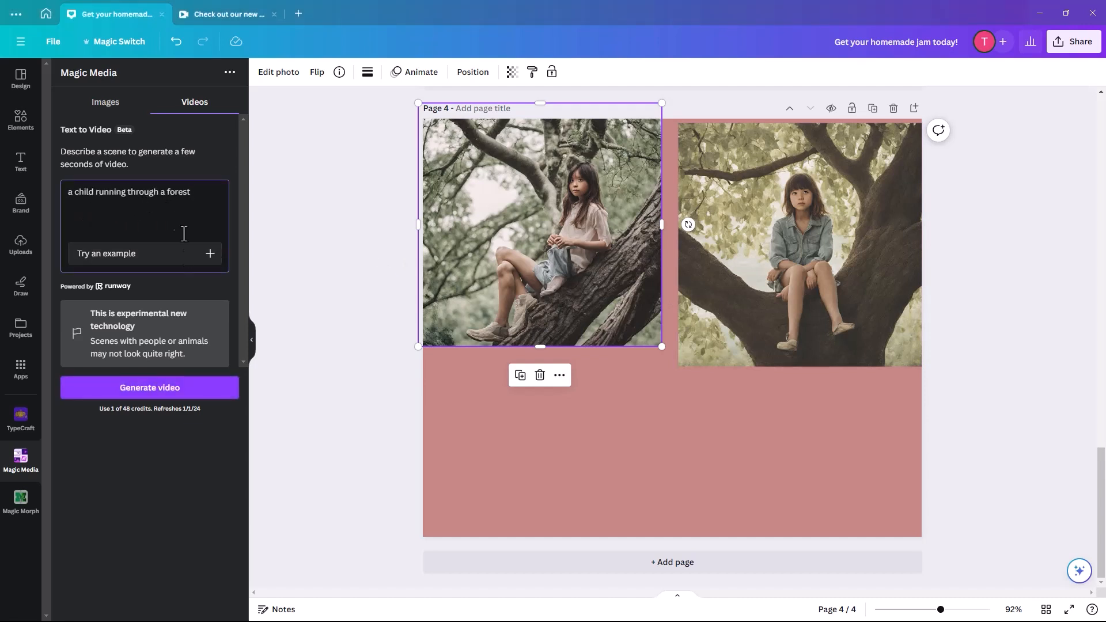
click(144, 391)
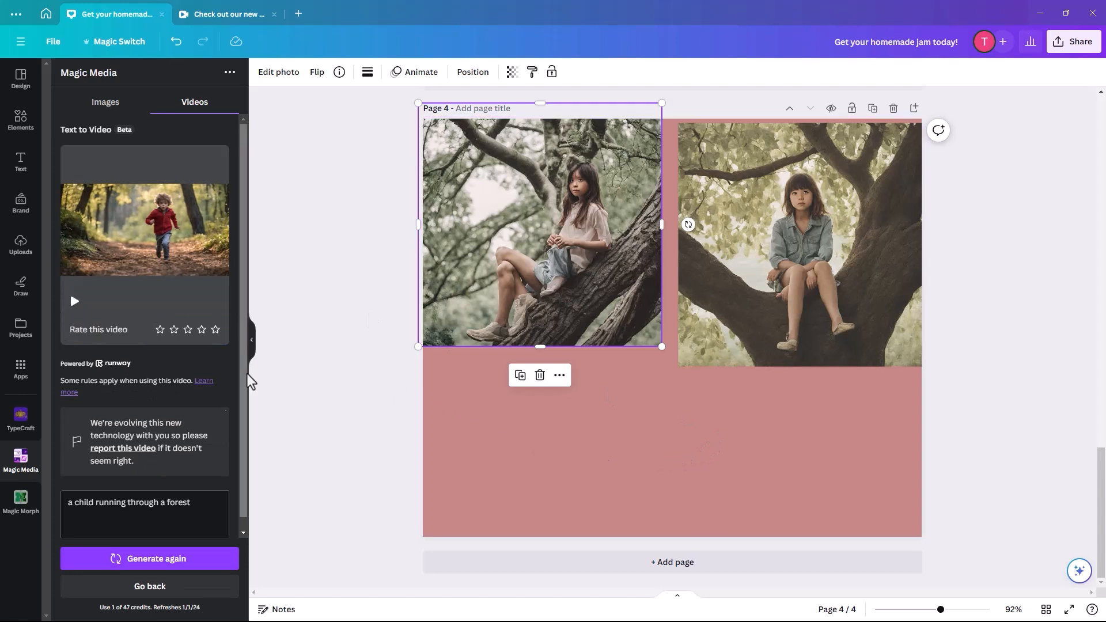
Place the generated video on a new fifth page, enlarged to the full page width at the upper edge, and play it
click(694, 571)
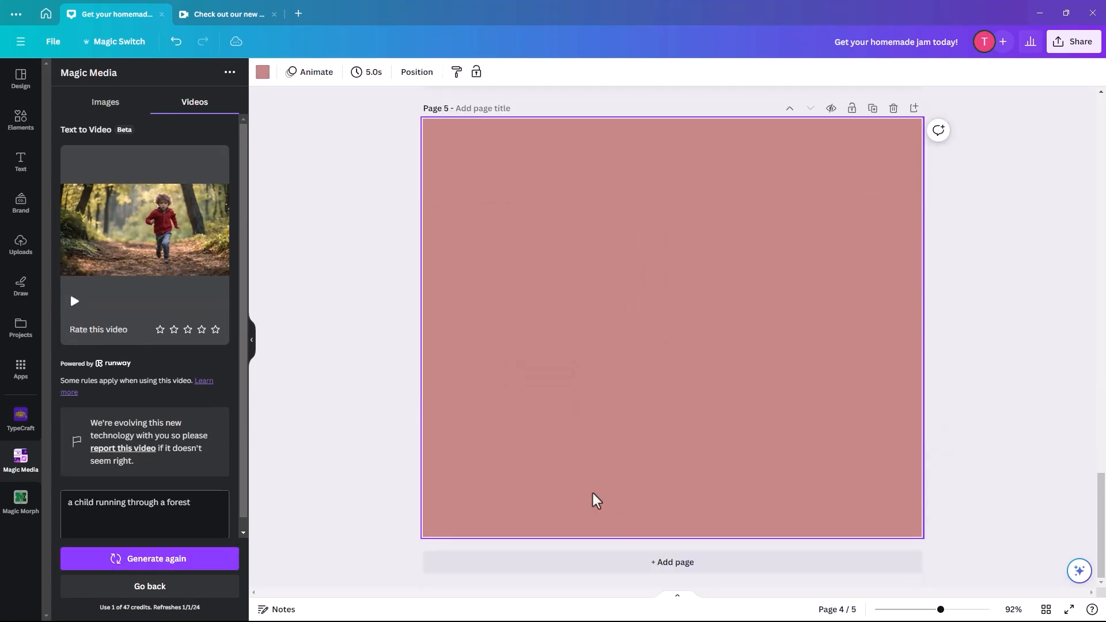
click(151, 245)
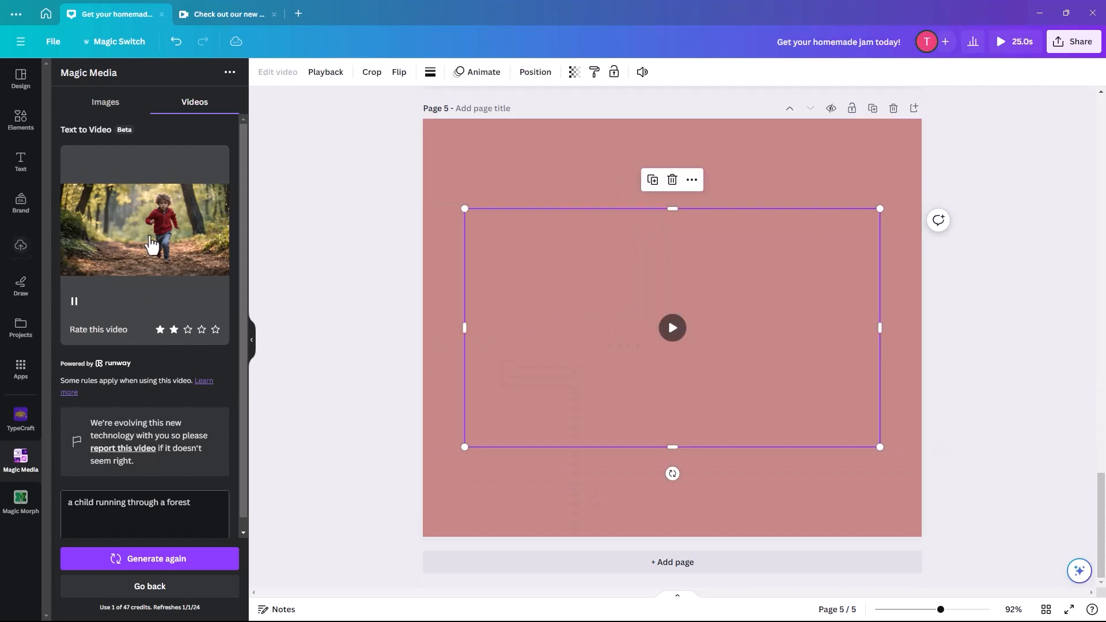
drag(544, 324, 495, 224)
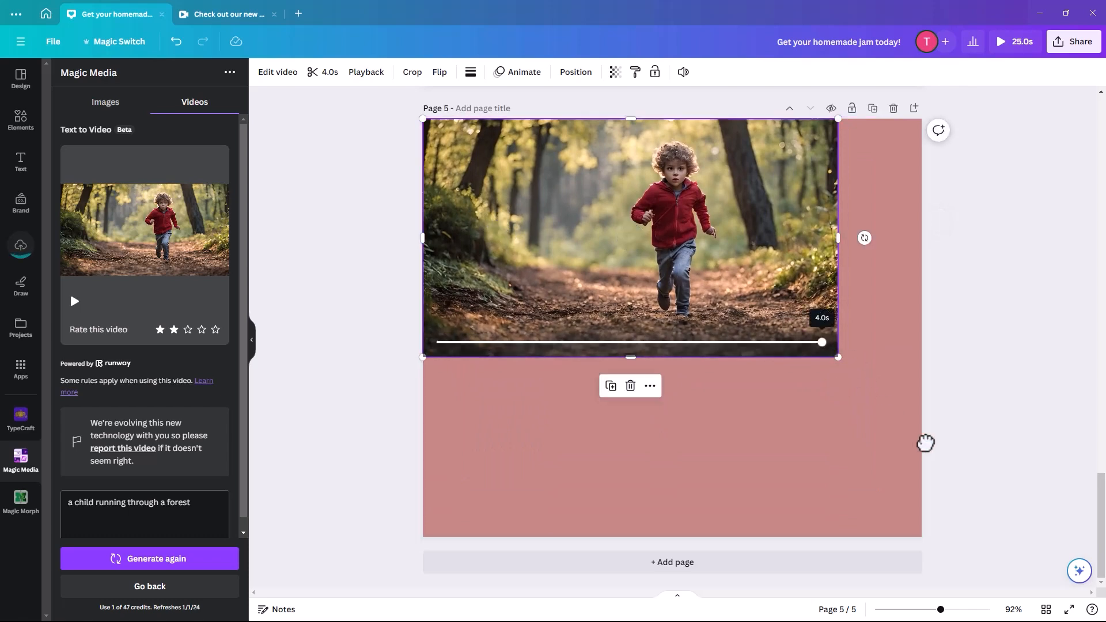
drag(837, 356, 918, 407)
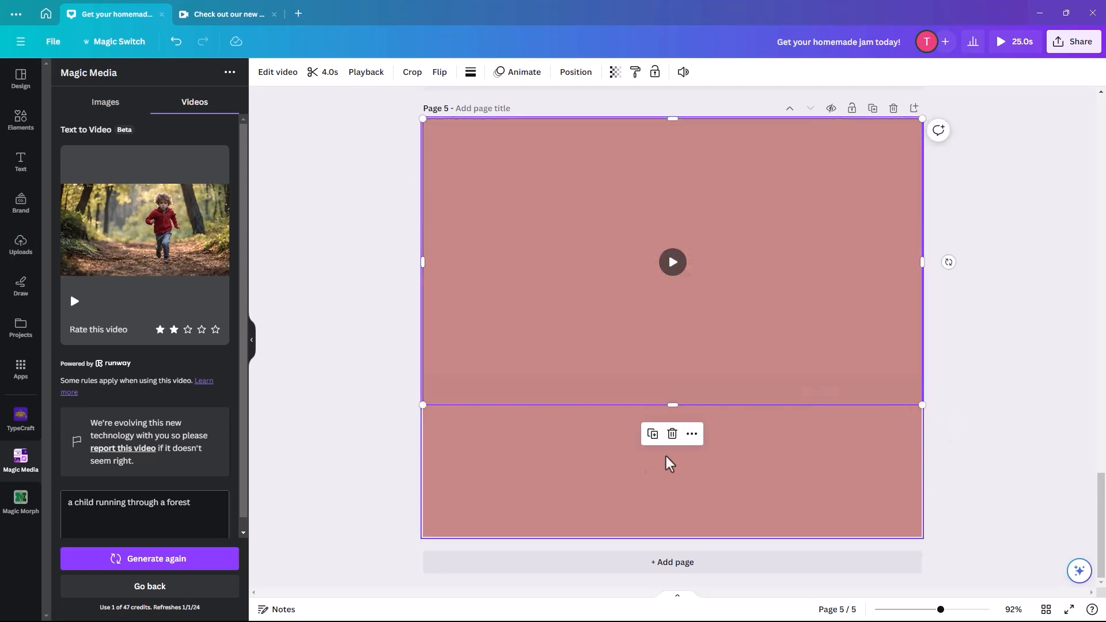
click(675, 264)
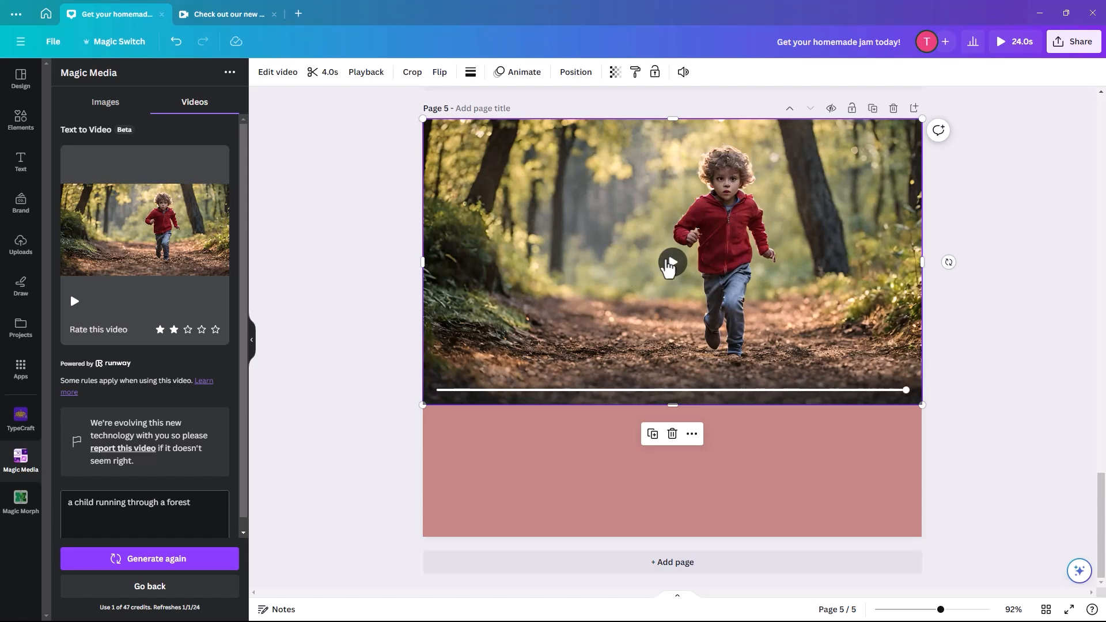
click(673, 264)
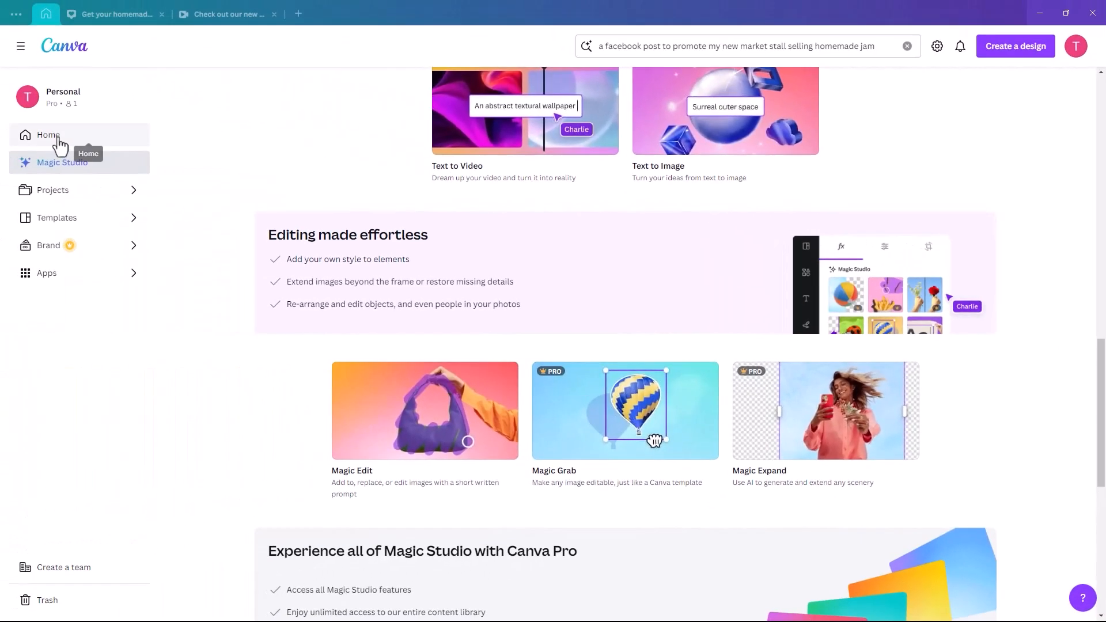
Return to the jam post design and open the photo editing options for the first panda image on page 3
click(58, 138)
click(116, 13)
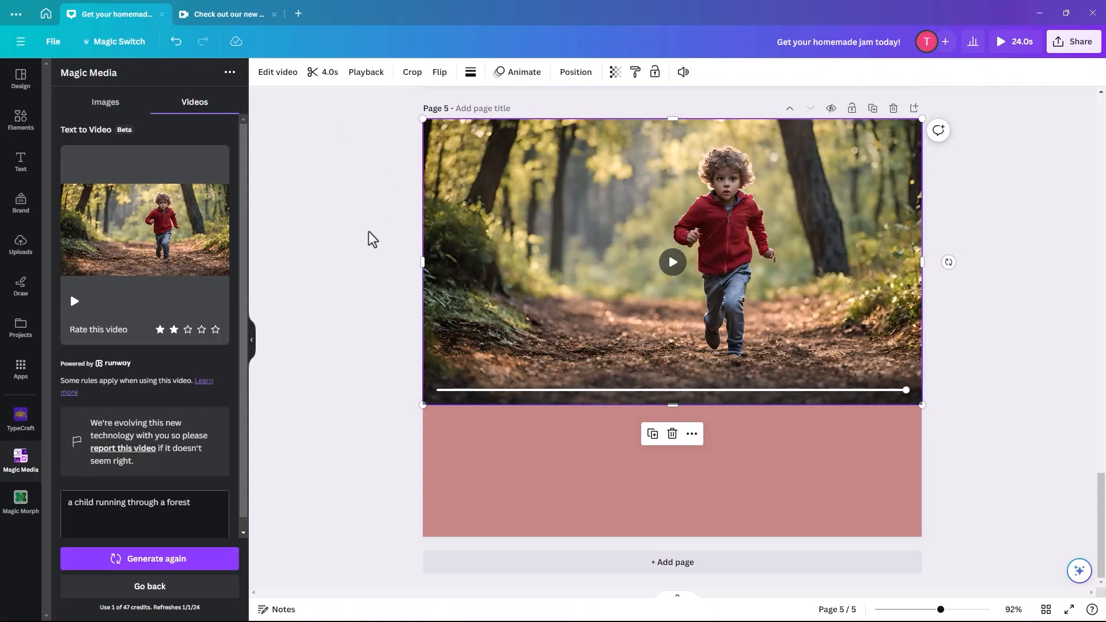
scroll(373, 238, up, 15)
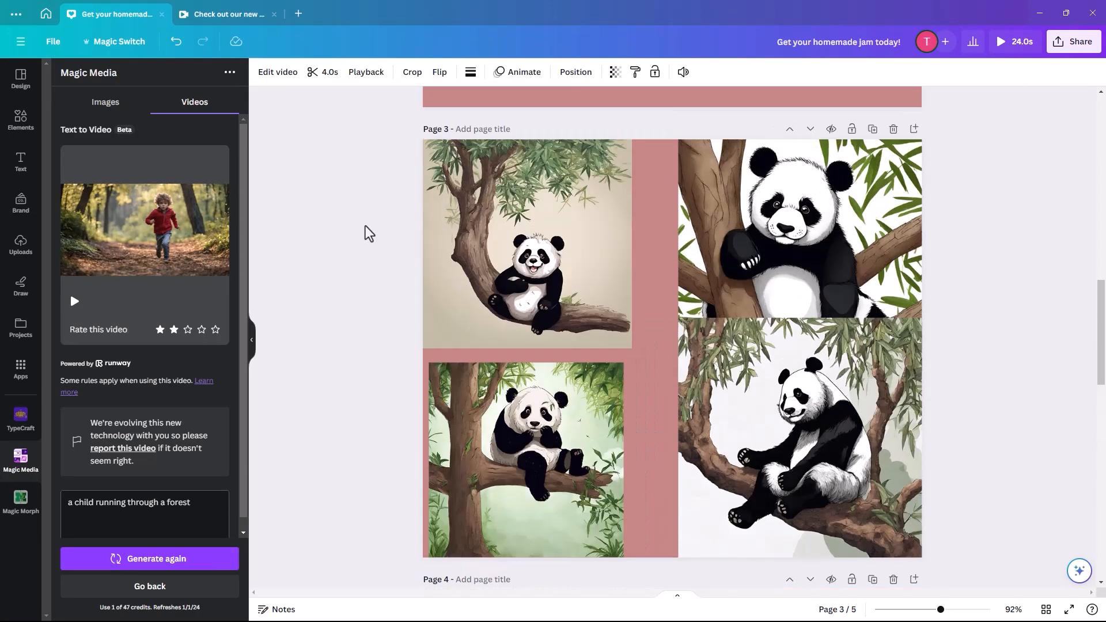
scroll(365, 233, up, 5)
scroll(358, 252, down, 7)
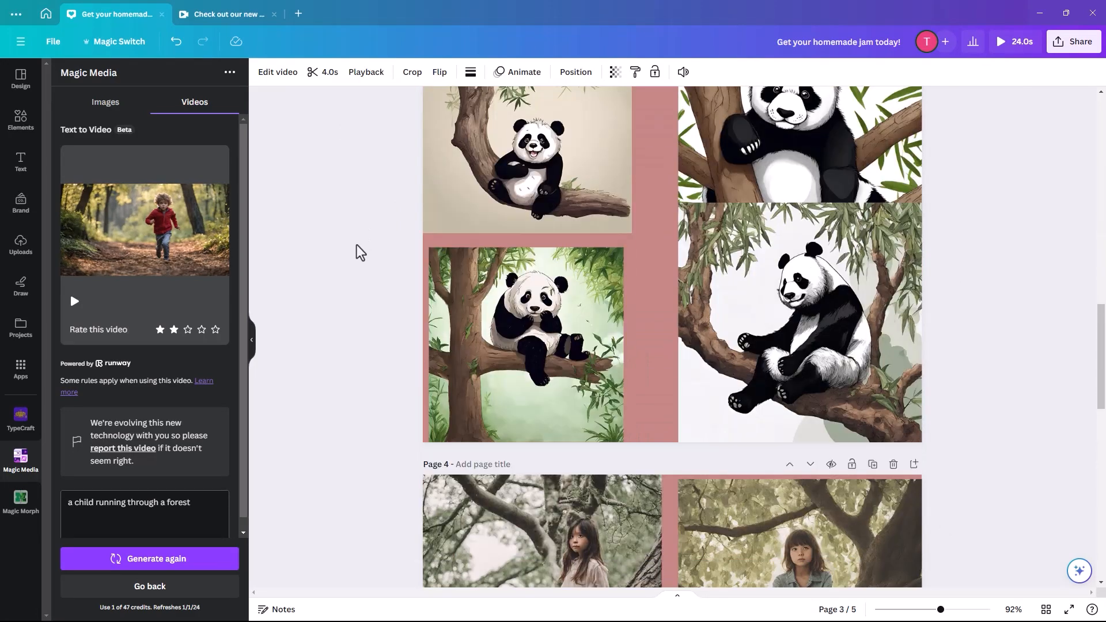
scroll(360, 252, up, 2)
click(535, 271)
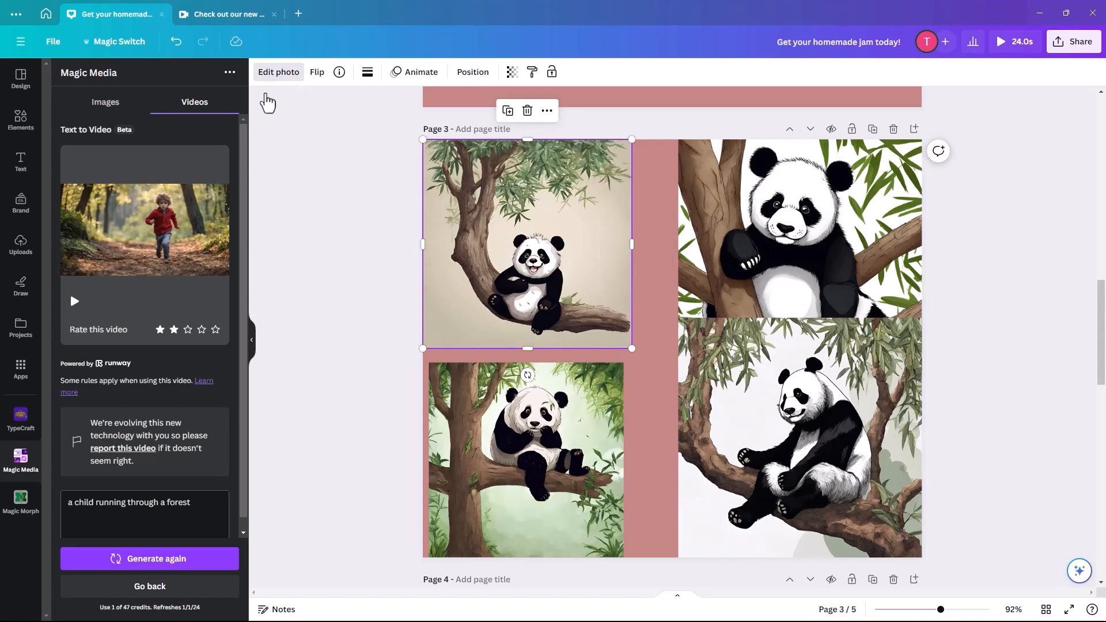
click(279, 72)
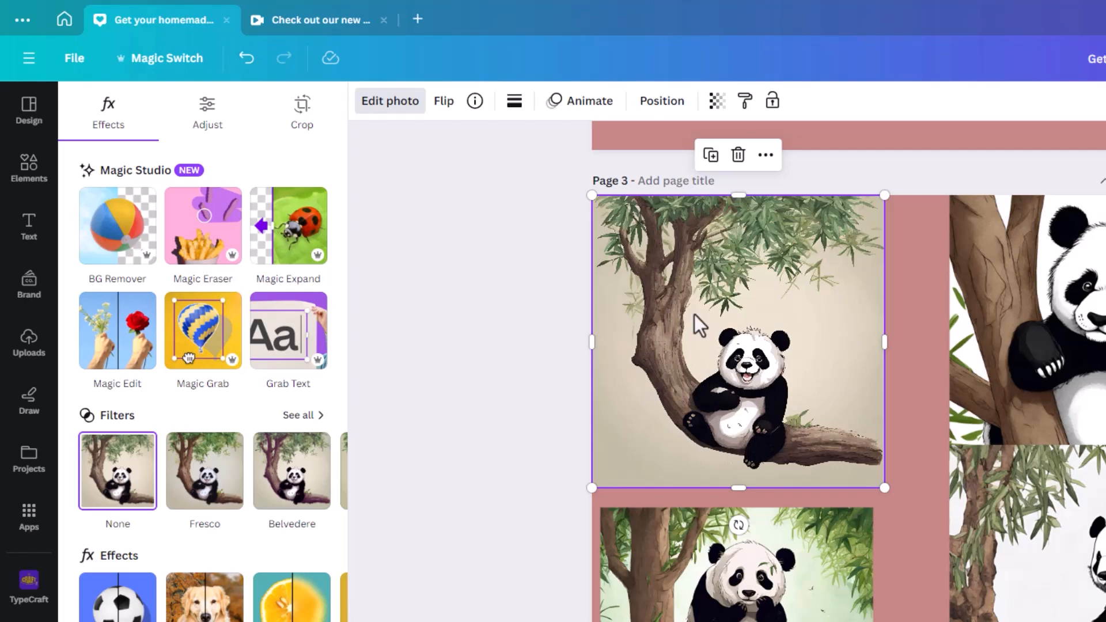
Copy the first panda image from page 3 onto a new sixth page and enlarge it to nearly the full page width
right_click(680, 364)
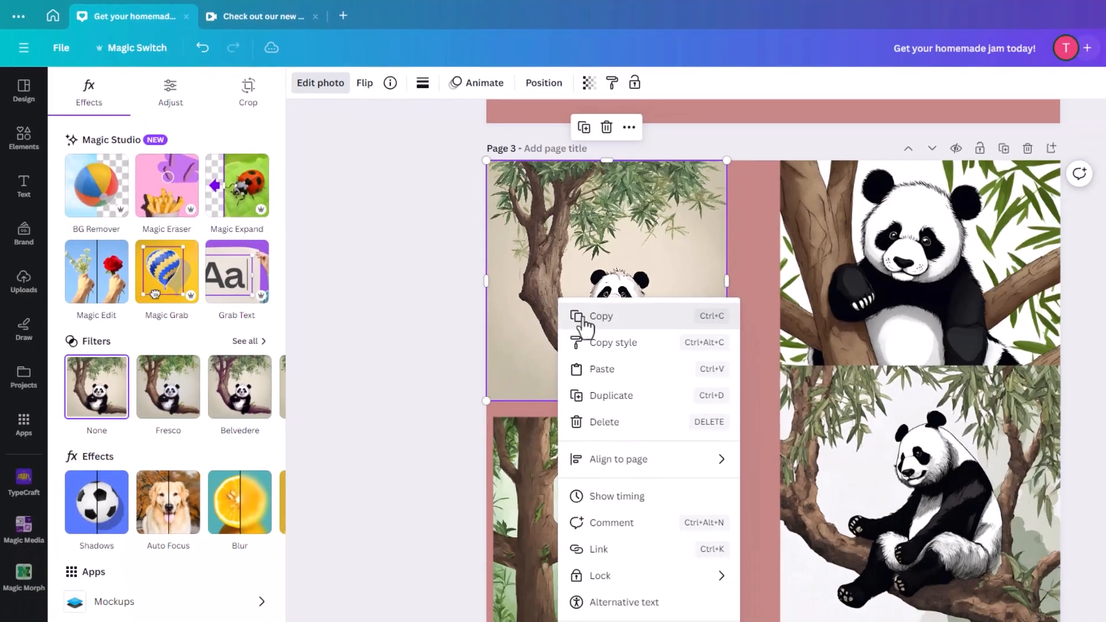
click(713, 386)
scroll(649, 559, down, 15)
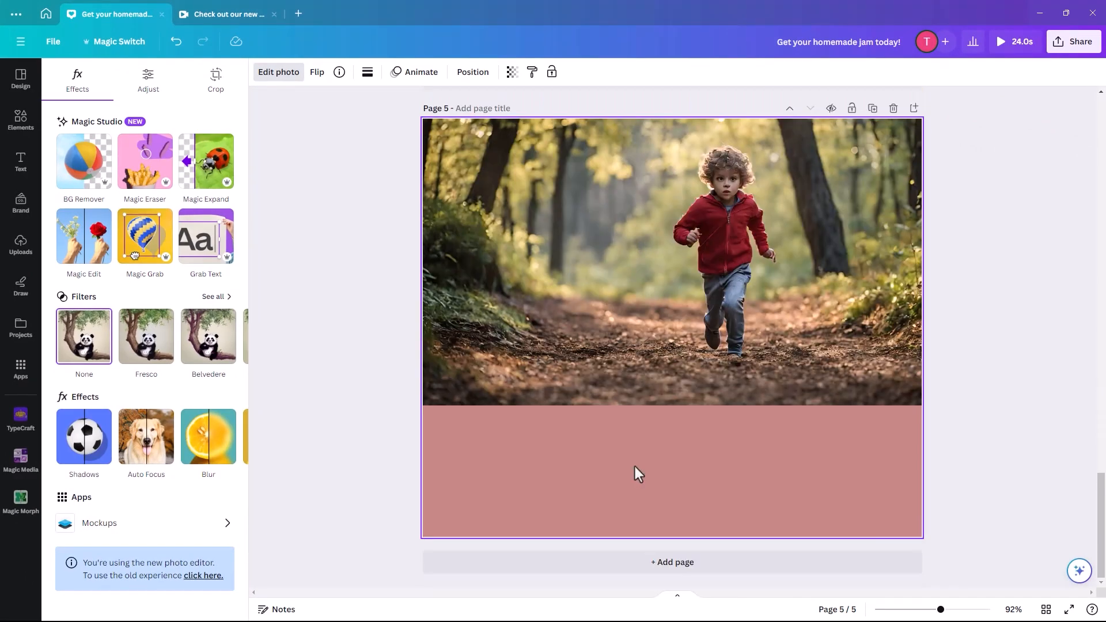
click(682, 564)
right_click(552, 300)
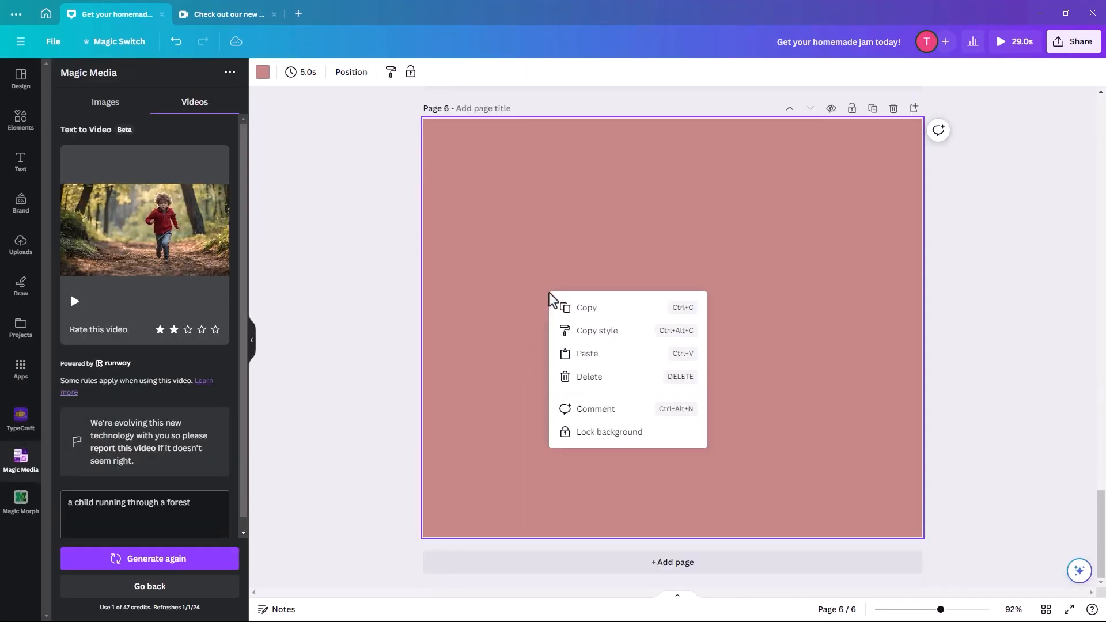
click(587, 354)
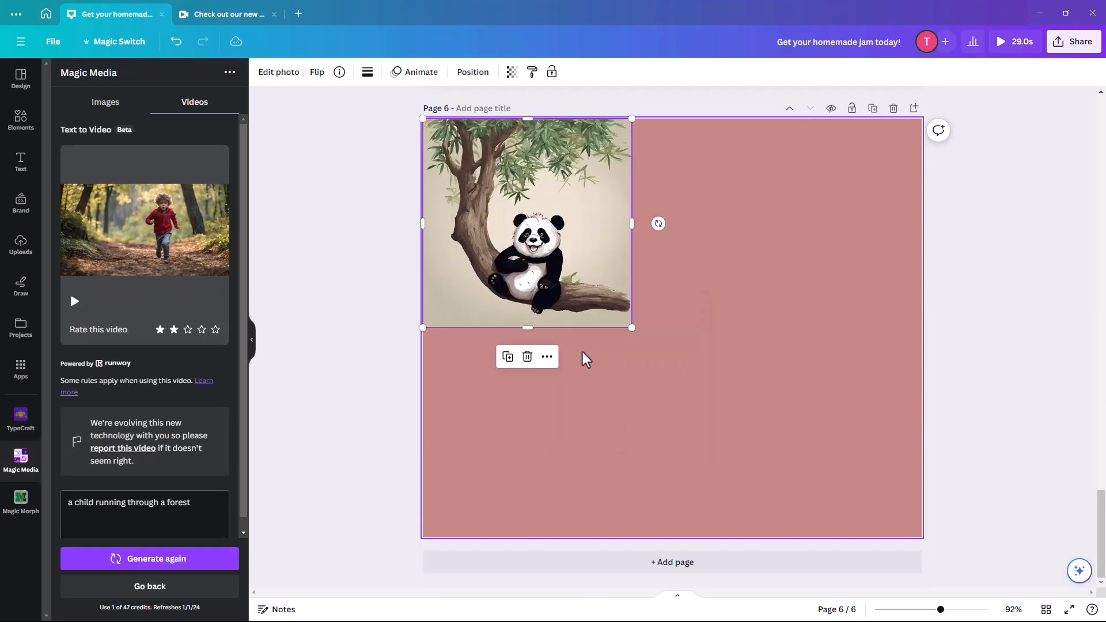
drag(632, 328, 911, 568)
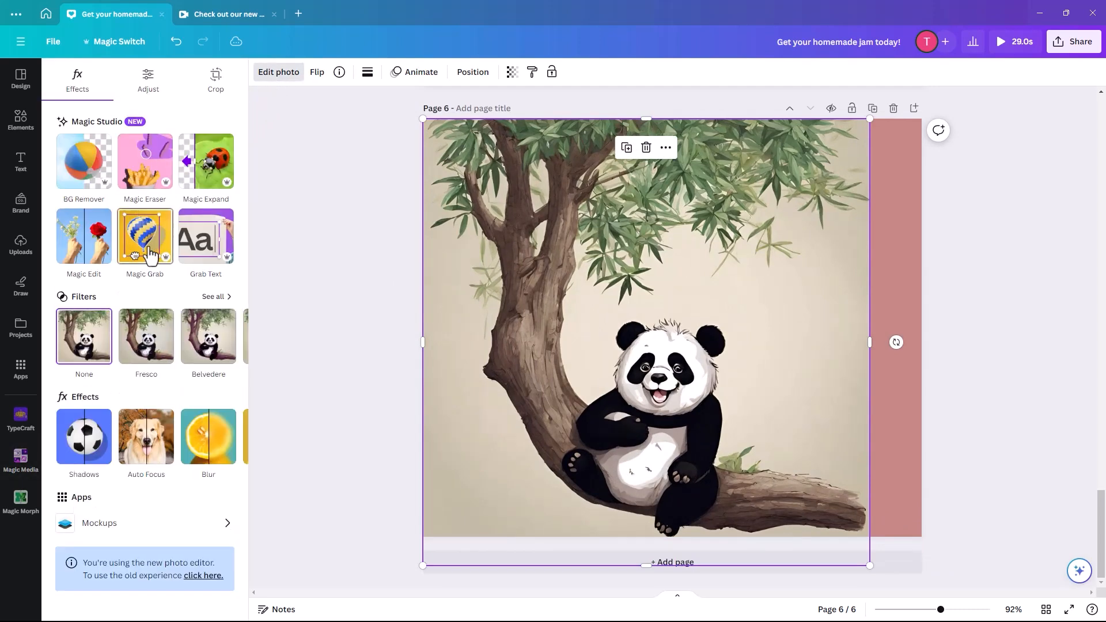
Separate the panda and tree from their background with Magic Grab and try shifting the extracted subject over the background
click(151, 255)
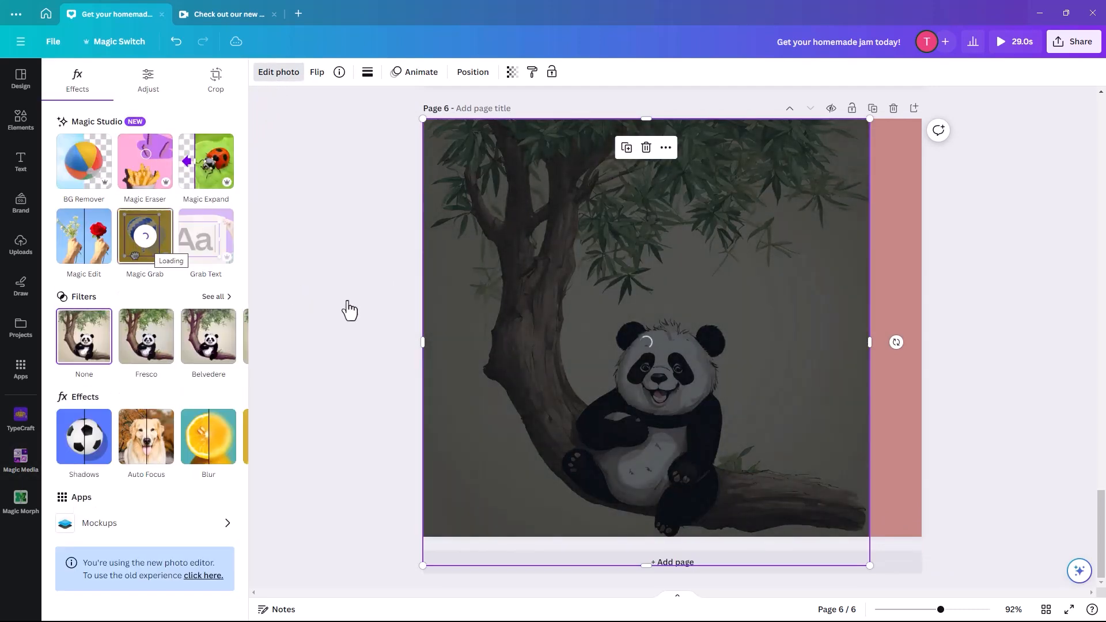
drag(674, 437, 698, 399)
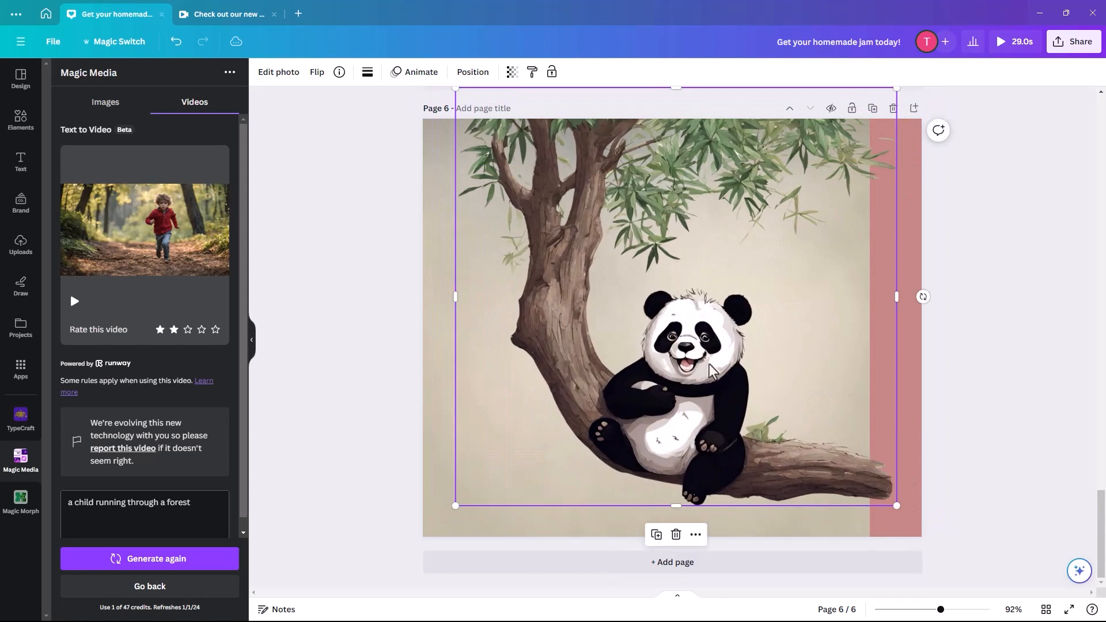
drag(570, 370, 571, 397)
drag(575, 395, 607, 366)
Narrow the leftover background on page 6 to about half its width and move the grabbed panda across its cut edge
drag(871, 342, 642, 351)
click(578, 420)
drag(715, 409, 605, 431)
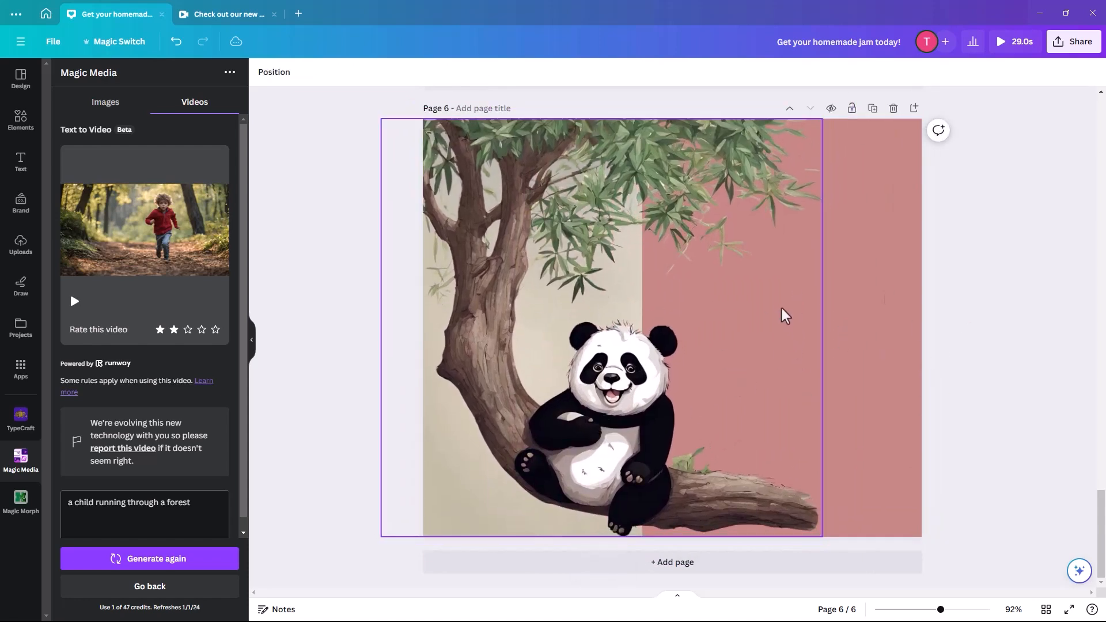
click(744, 337)
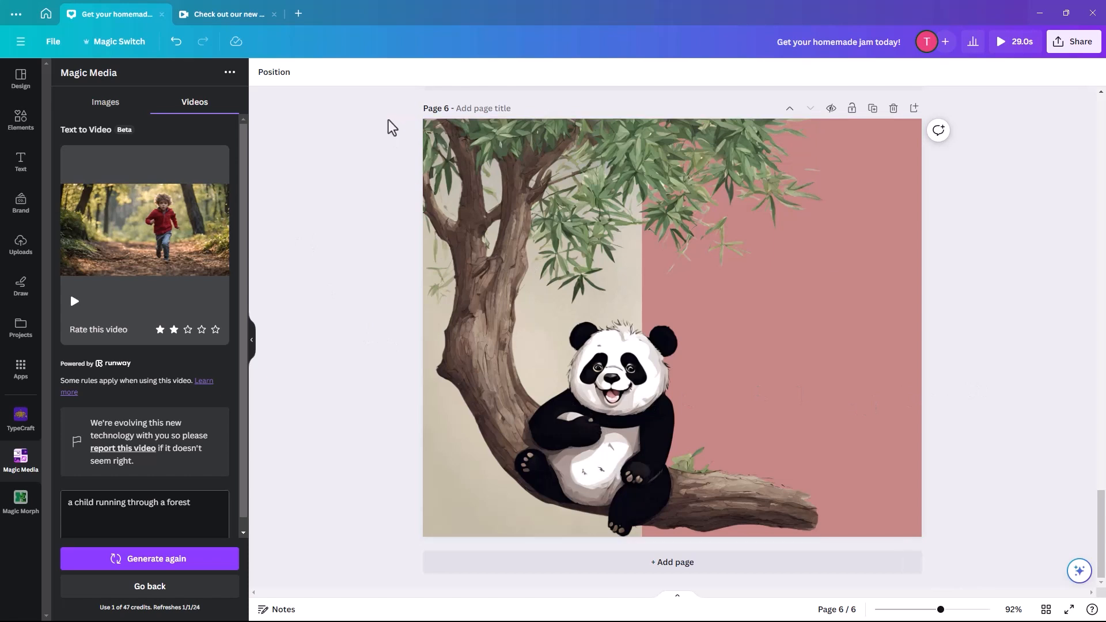
drag(603, 405, 587, 378)
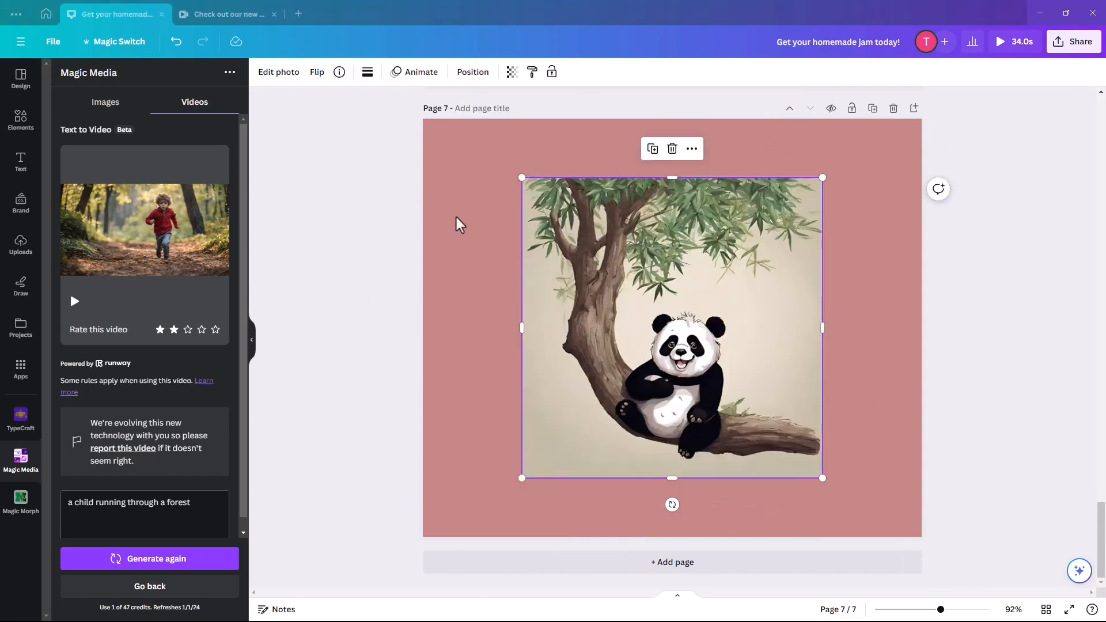
Generate Magic Expand results for the panda image on page 7 using the Whole Page size
click(281, 74)
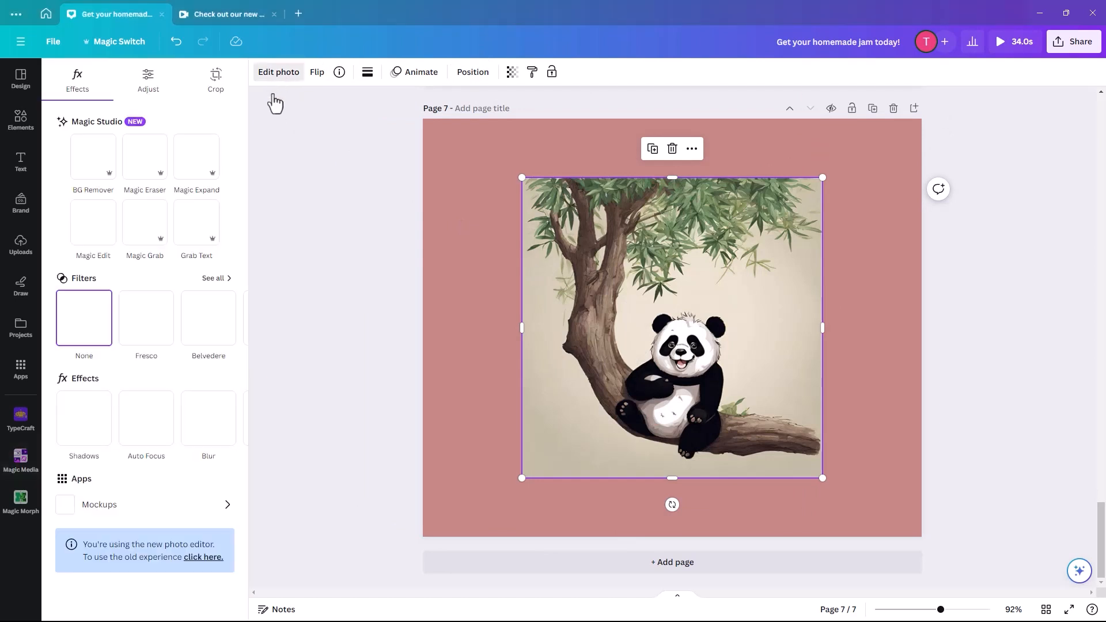
click(207, 169)
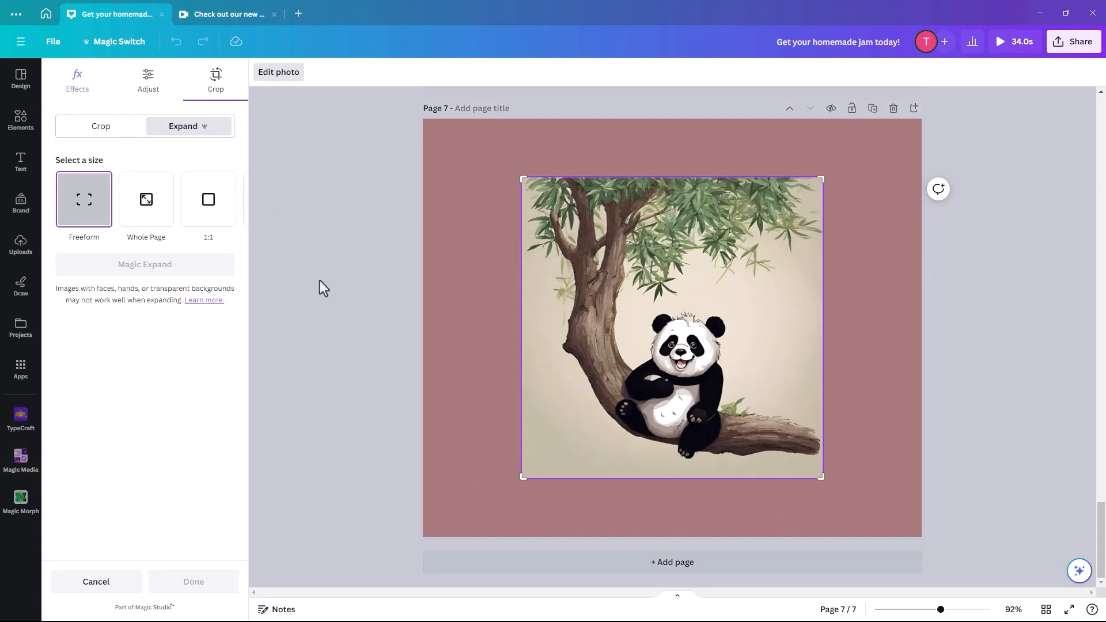
click(229, 202)
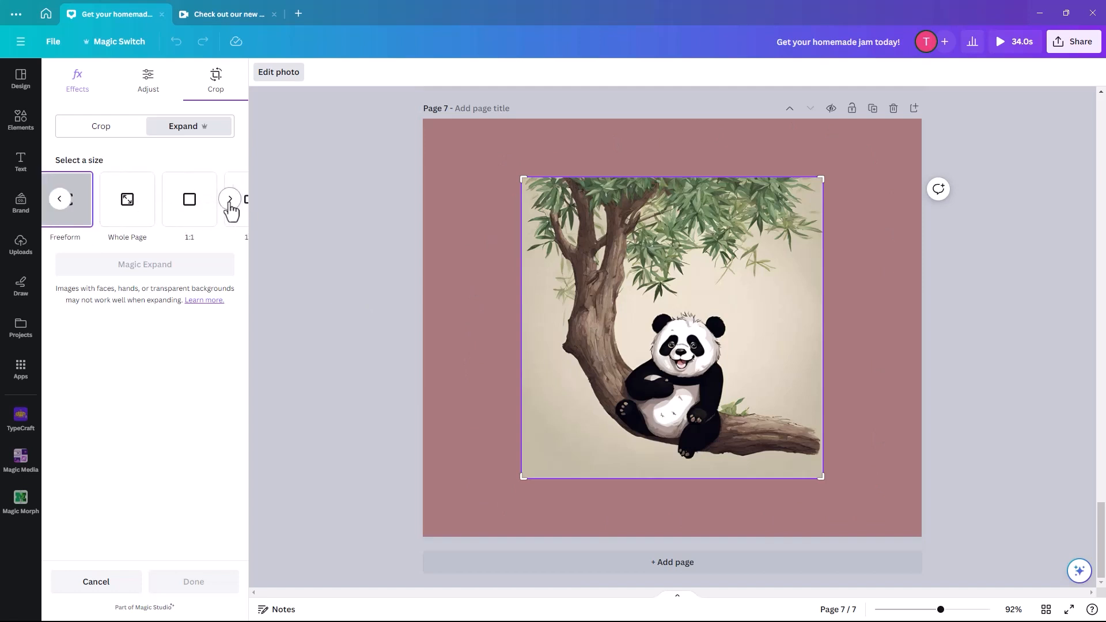
click(55, 207)
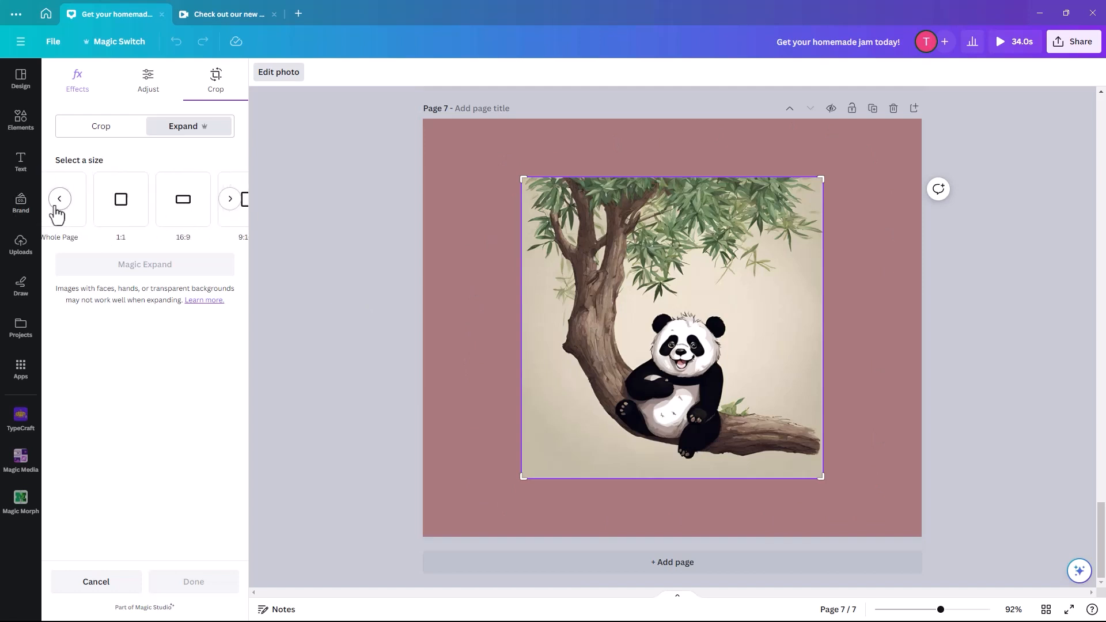
click(57, 203)
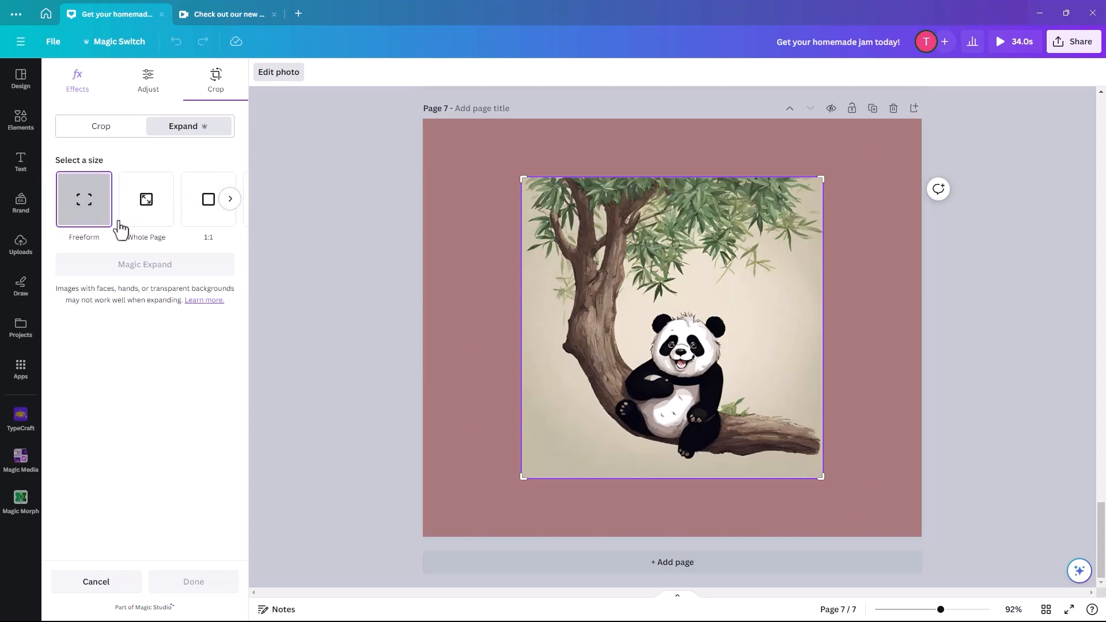
click(148, 218)
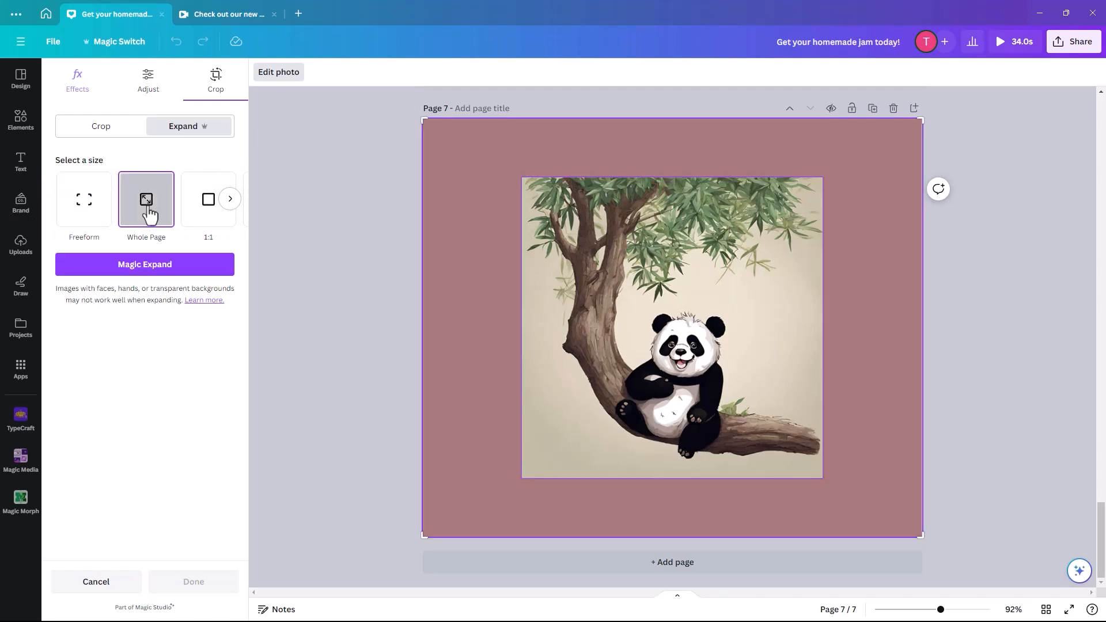
click(147, 268)
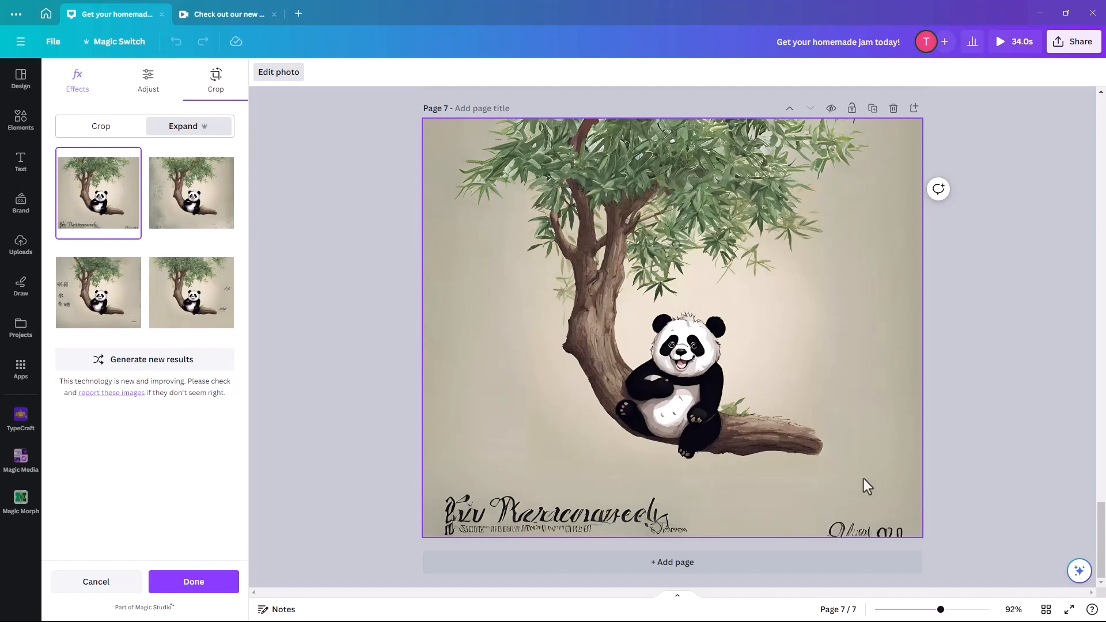
Compare the Magic Expand results for the panda image and choose the second one
click(207, 228)
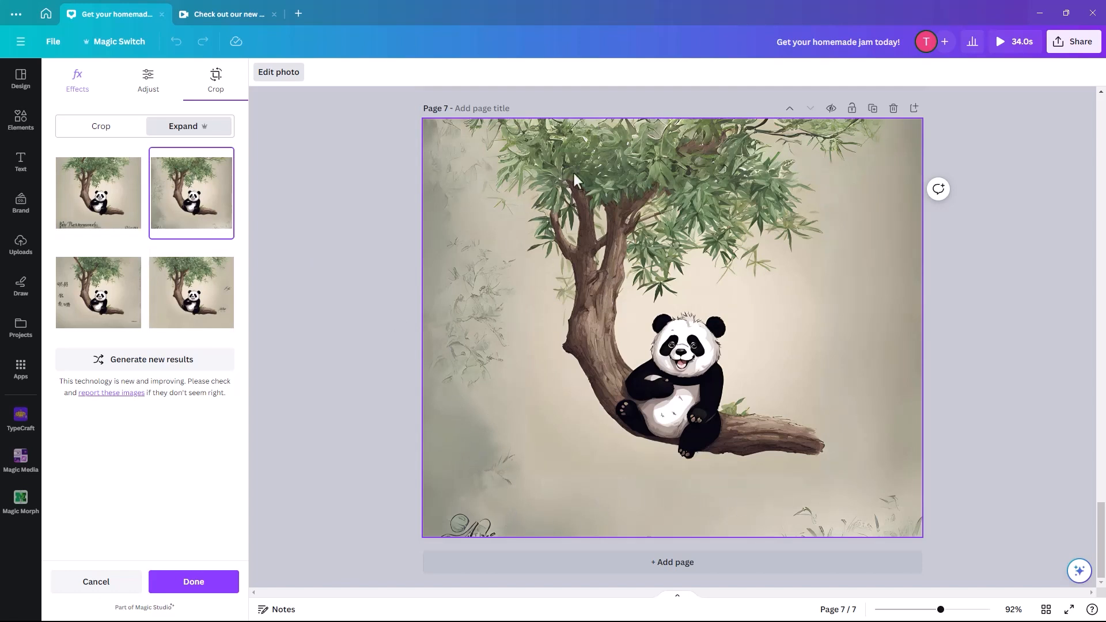
click(194, 305)
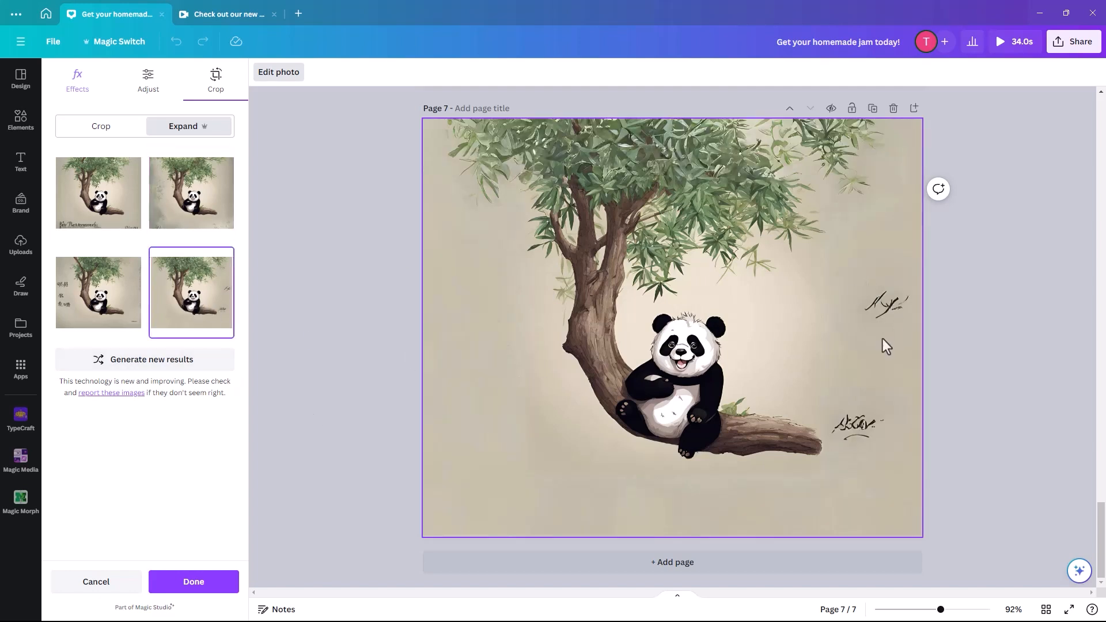
click(113, 308)
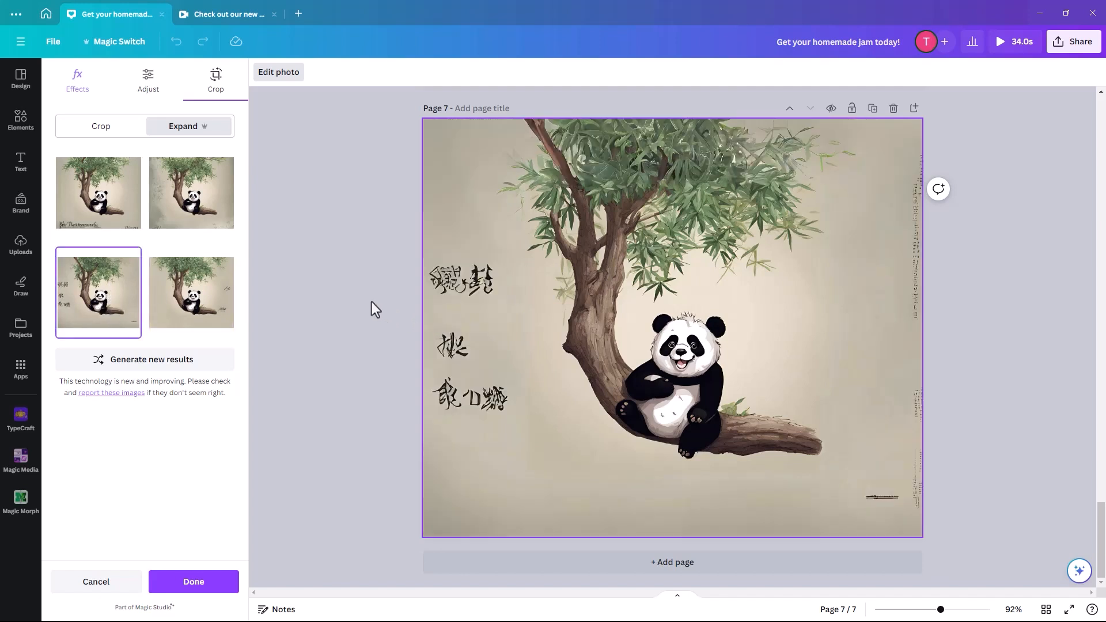
click(196, 205)
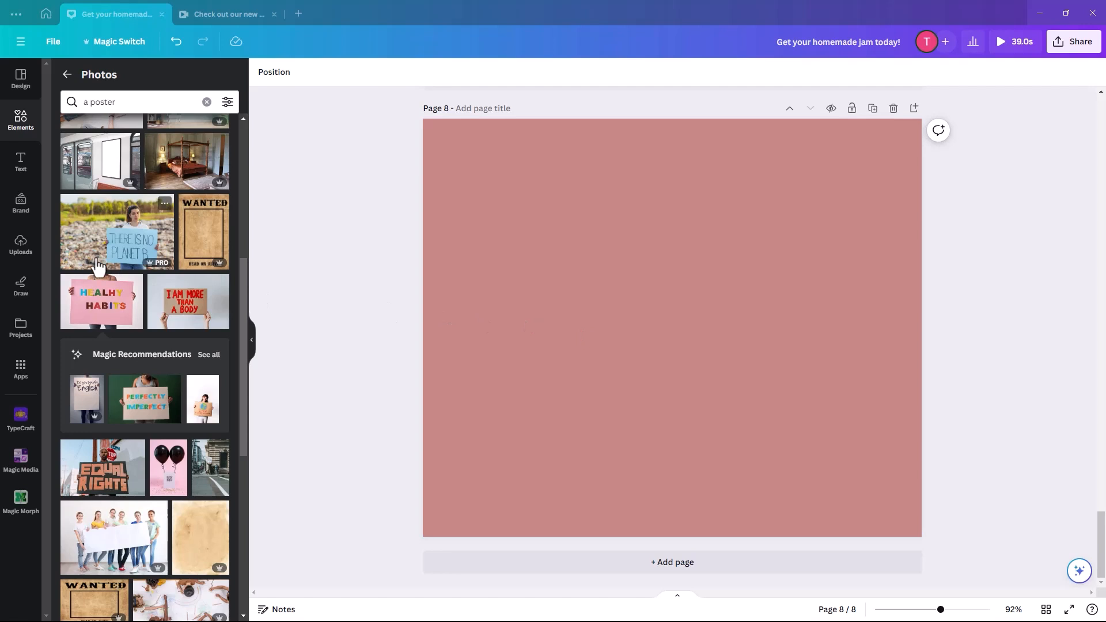
Add the pink "HEALHY HABITS" poster photo to page 8, aligned to the upper edge and enlarged to full page width
click(102, 303)
mouse_move(604, 348)
mouse_down()
mouse_move(548, 289)
mouse_move(559, 268)
mouse_up()
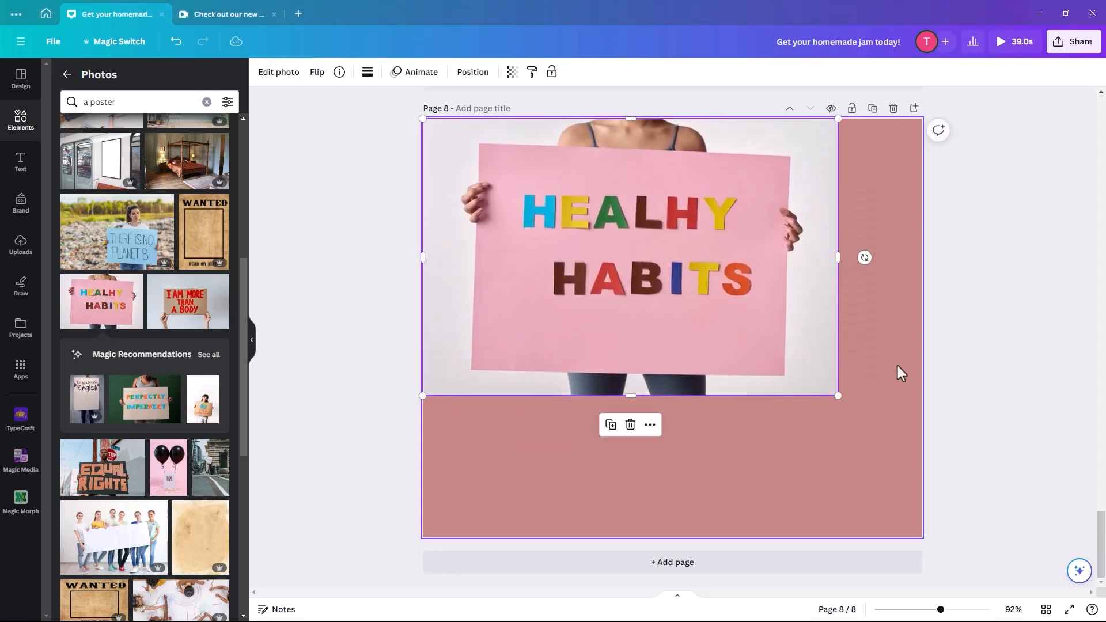
drag(839, 396, 912, 468)
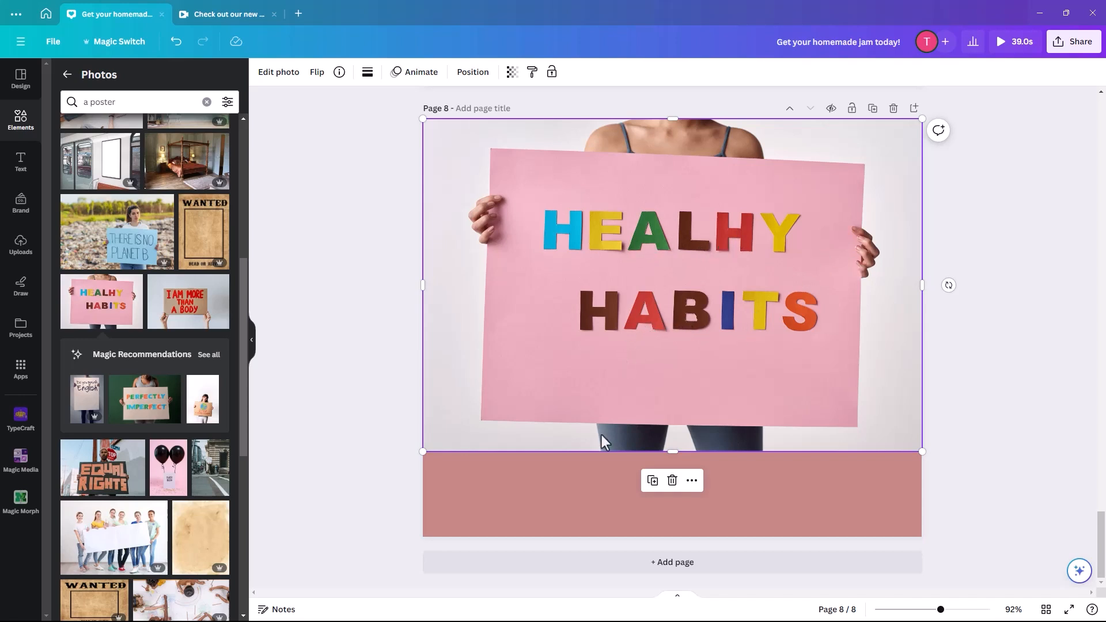
Extract the poster's lettering as editable text with Grab Text and move the text block lower on the pink poster
click(279, 81)
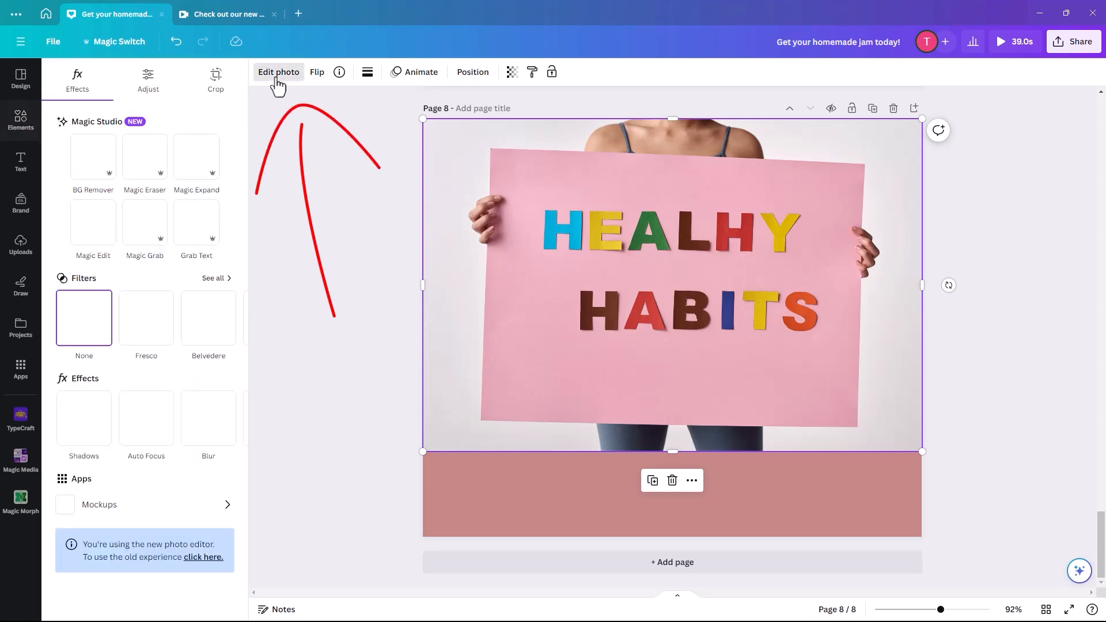
click(209, 254)
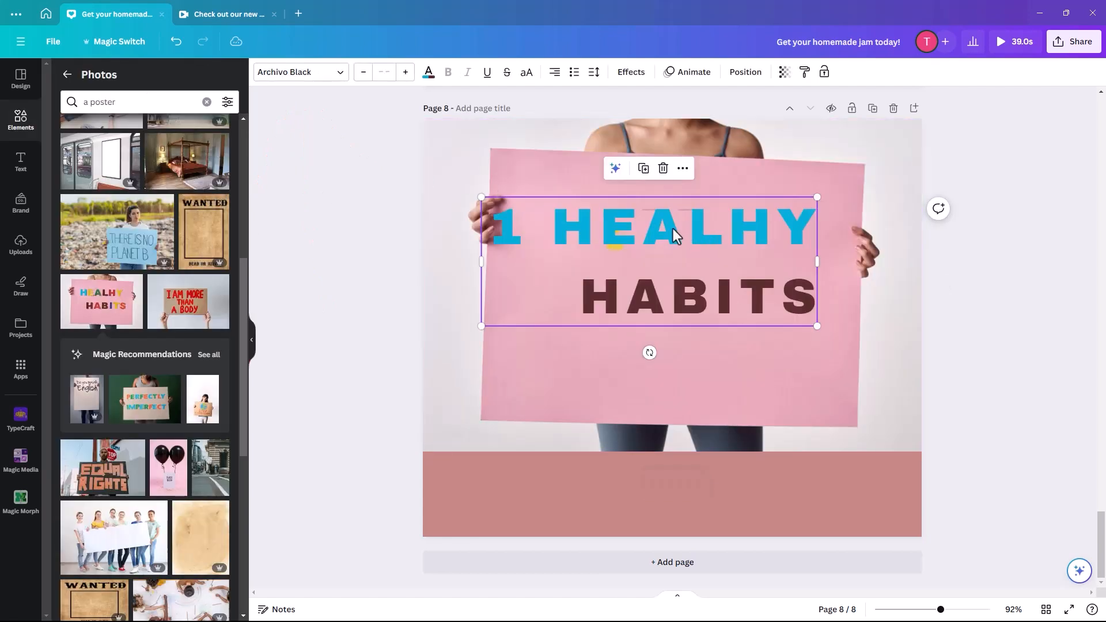
mouse_move(659, 236)
mouse_down()
mouse_move(675, 301)
mouse_move(628, 318)
mouse_move(652, 222)
mouse_move(644, 247)
mouse_move(633, 230)
mouse_up()
click(614, 245)
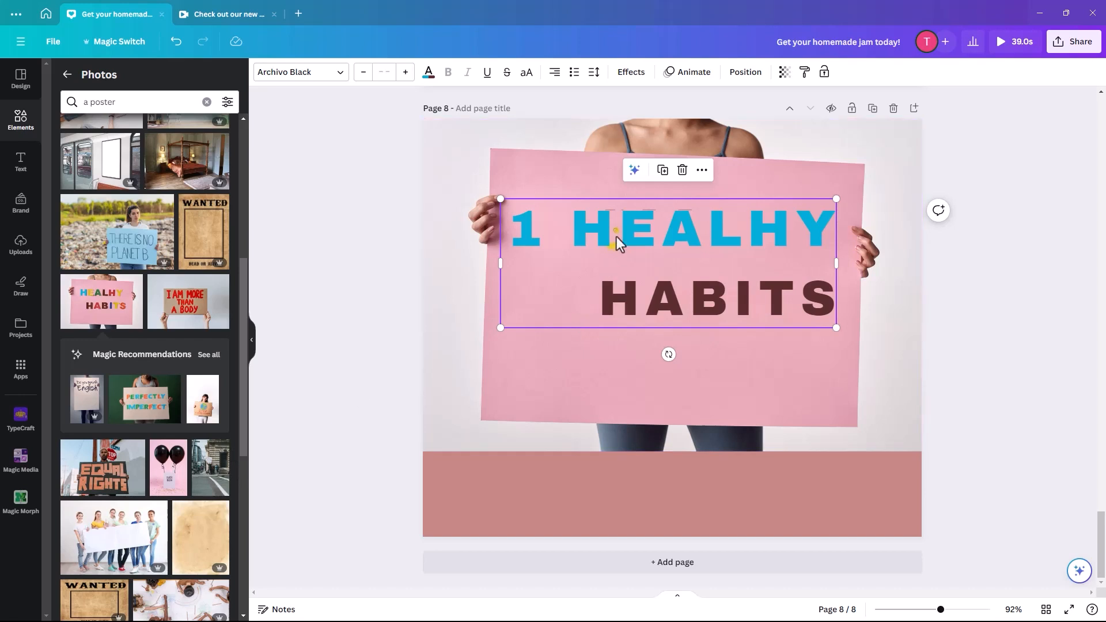
mouse_move(604, 233)
mouse_down()
mouse_move(603, 292)
mouse_move(603, 279)
mouse_up()
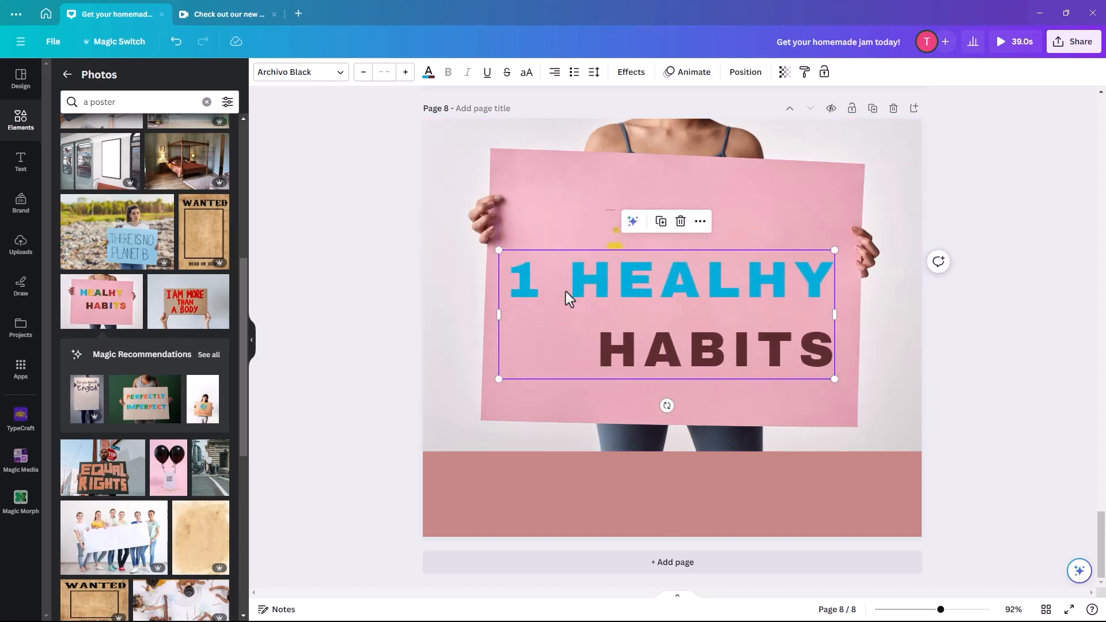
Correct the poster text to "HEALTHY" above "HABITS" on separate lines and reposition the text block on the pink poster
triple_click(609, 276)
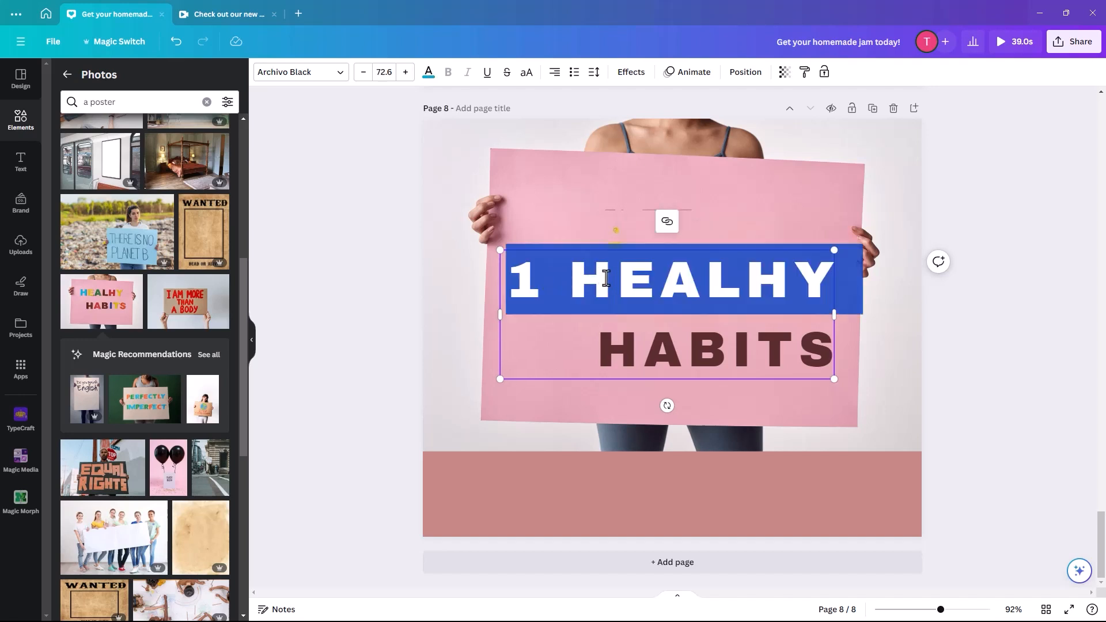
text(HEALTHYH)
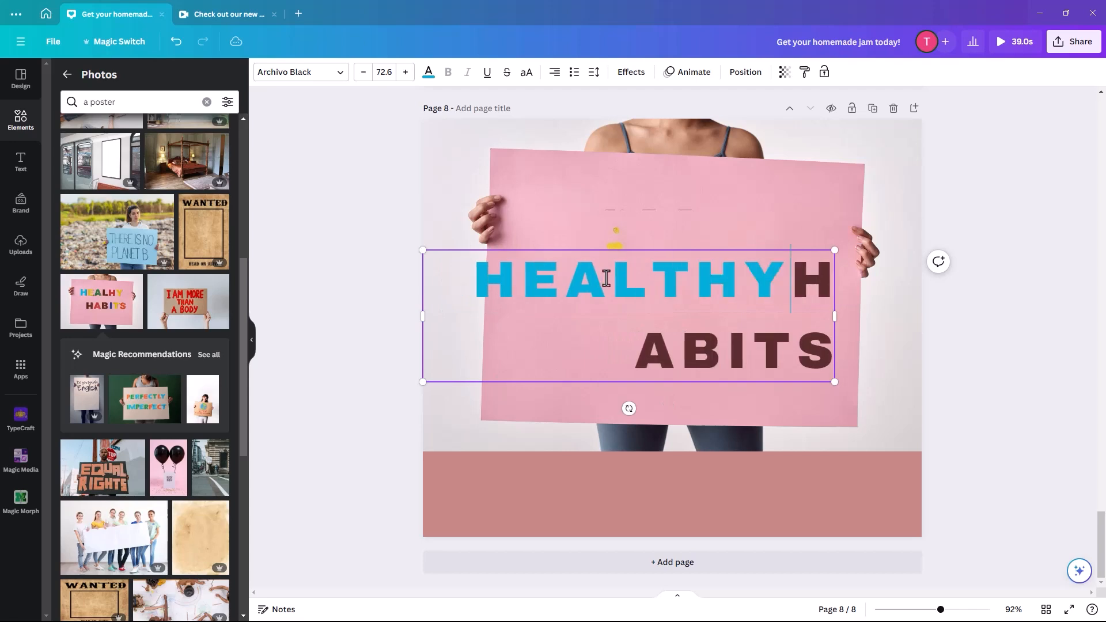
key(Return)
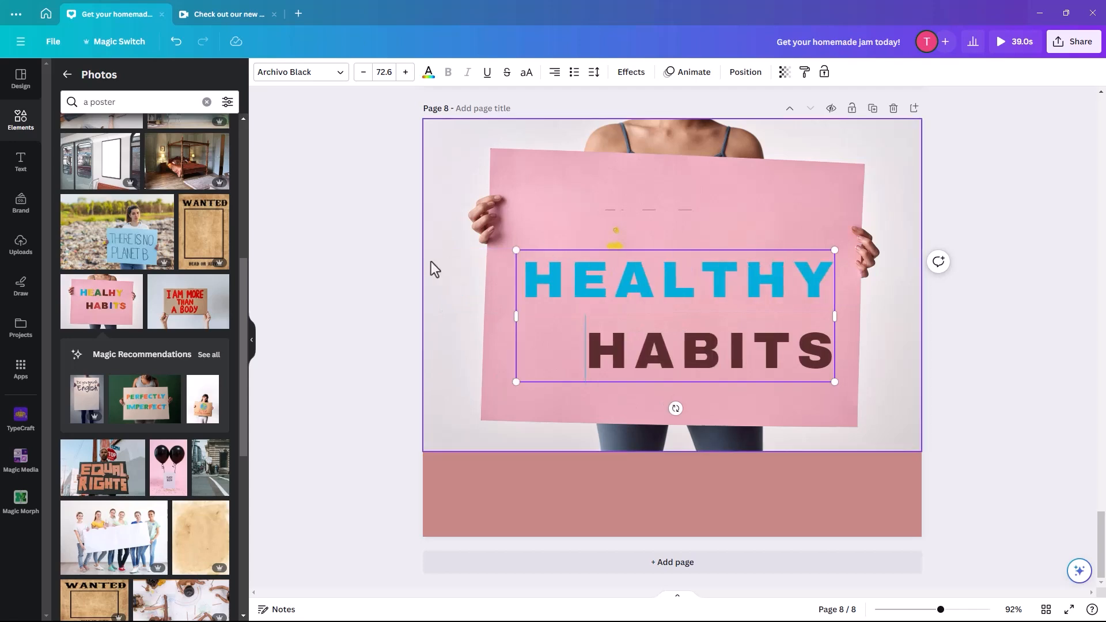
mouse_move(639, 274)
mouse_down()
mouse_move(658, 197)
mouse_move(659, 300)
mouse_move(633, 250)
mouse_up()
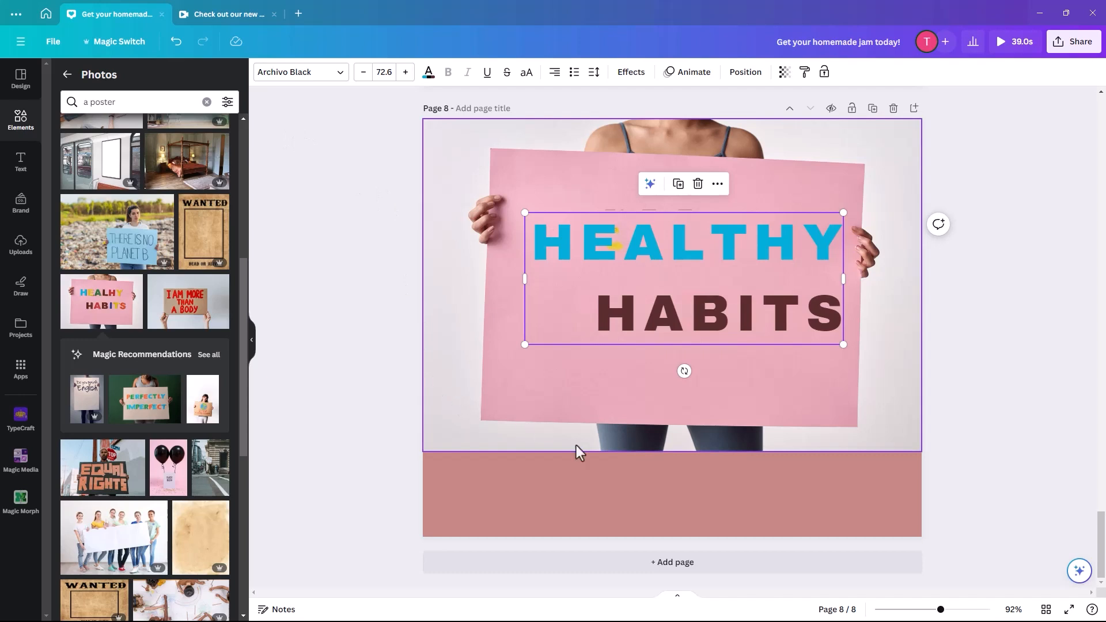
drag(652, 296, 642, 317)
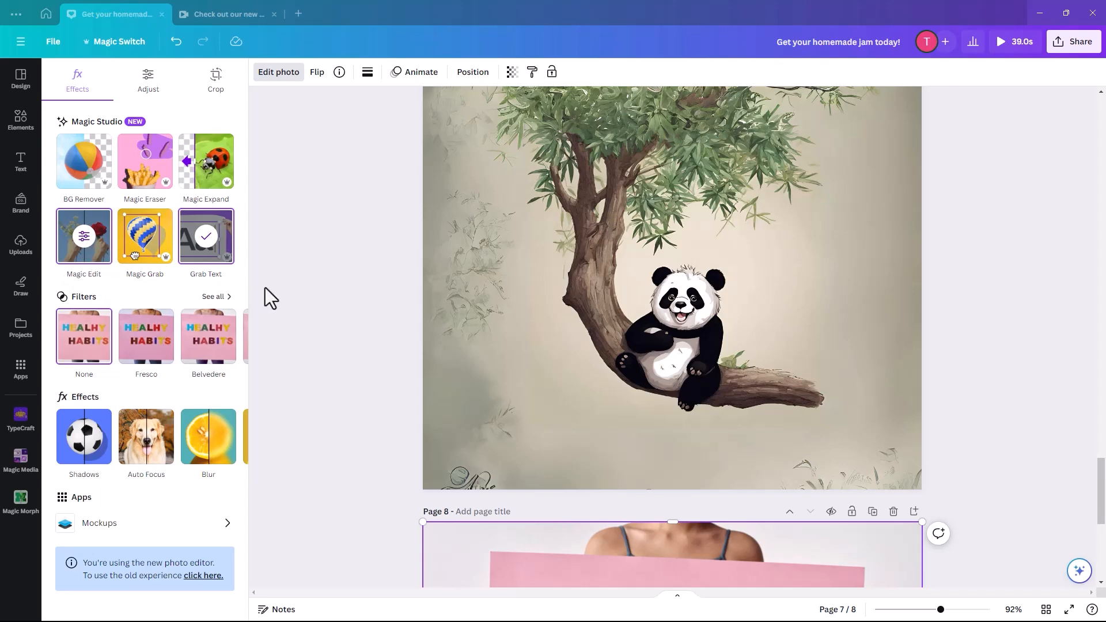
Open the page 7 panda image in Magic Edit and brush over the empty area above the branch beside the panda
click(585, 290)
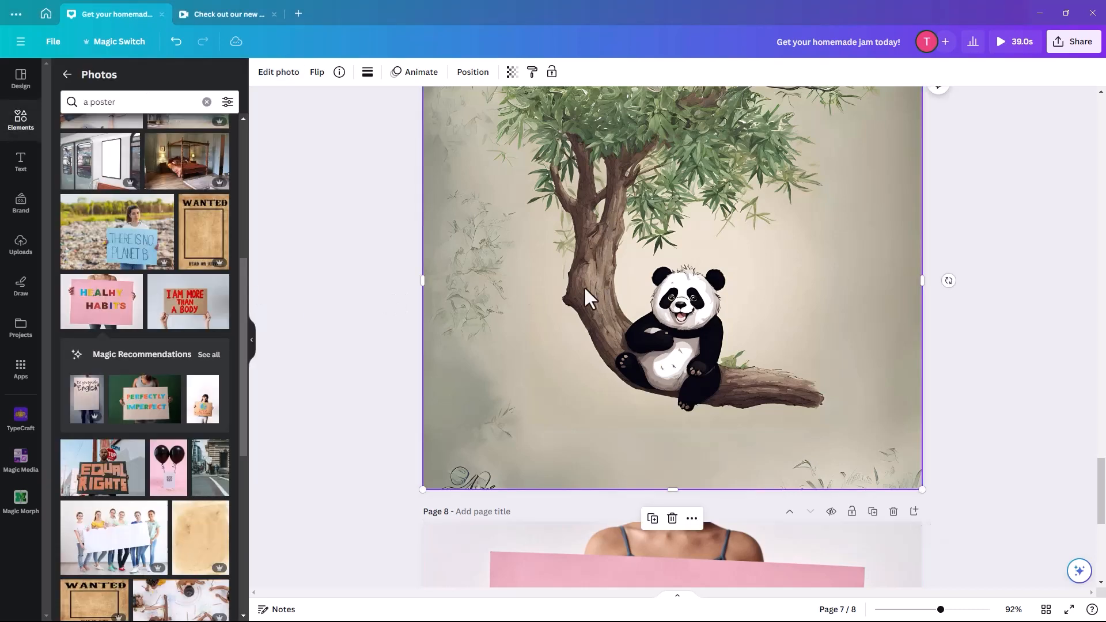
click(282, 73)
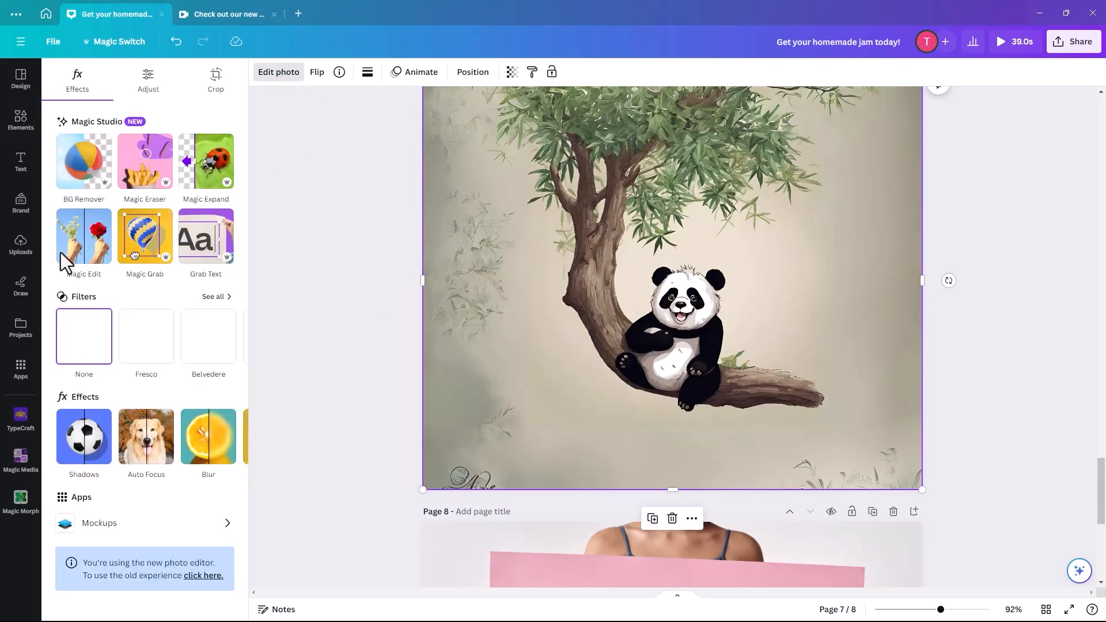
click(91, 248)
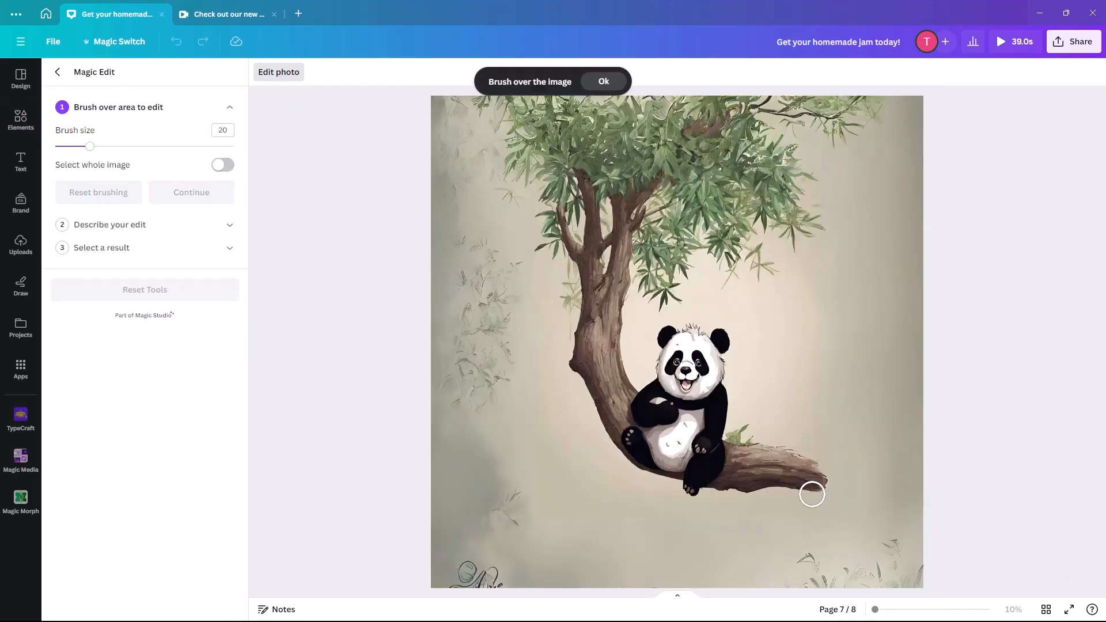
mouse_move(748, 438)
mouse_down()
mouse_move(756, 338)
mouse_move(769, 328)
mouse_move(803, 368)
mouse_move(810, 429)
mouse_move(797, 455)
mouse_move(766, 444)
mouse_move(788, 428)
mouse_move(763, 423)
mouse_move(784, 414)
mouse_move(791, 361)
mouse_move(771, 355)
mouse_move(765, 399)
mouse_move(780, 417)
mouse_up()
click(191, 193)
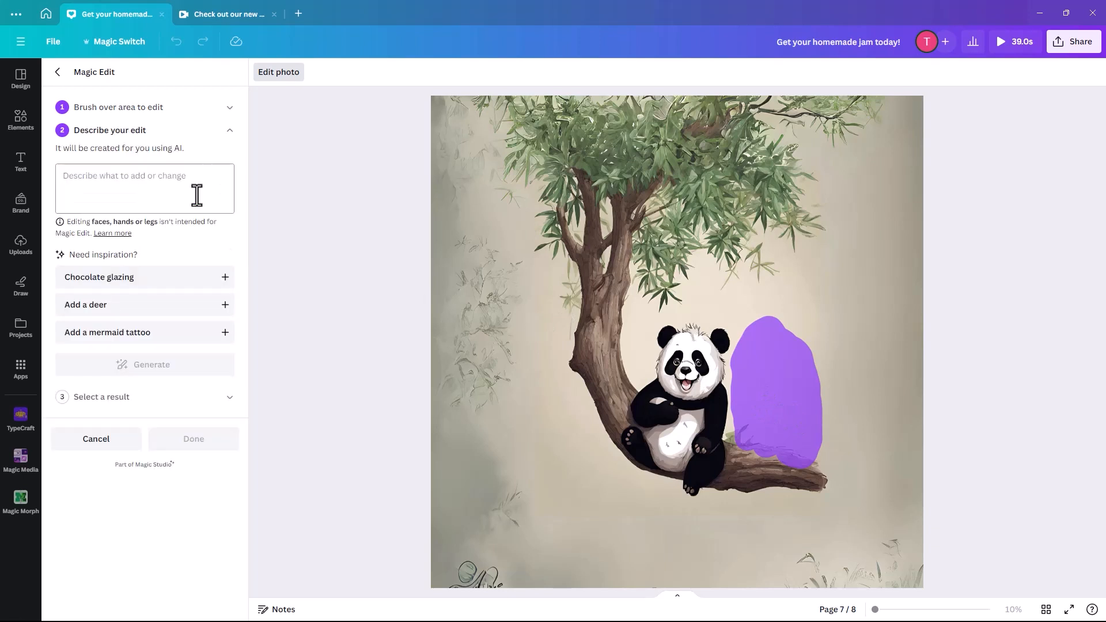
Generate a Magic Edit for the brushed area with the description "ADD A KANGAROO"
click(97, 180)
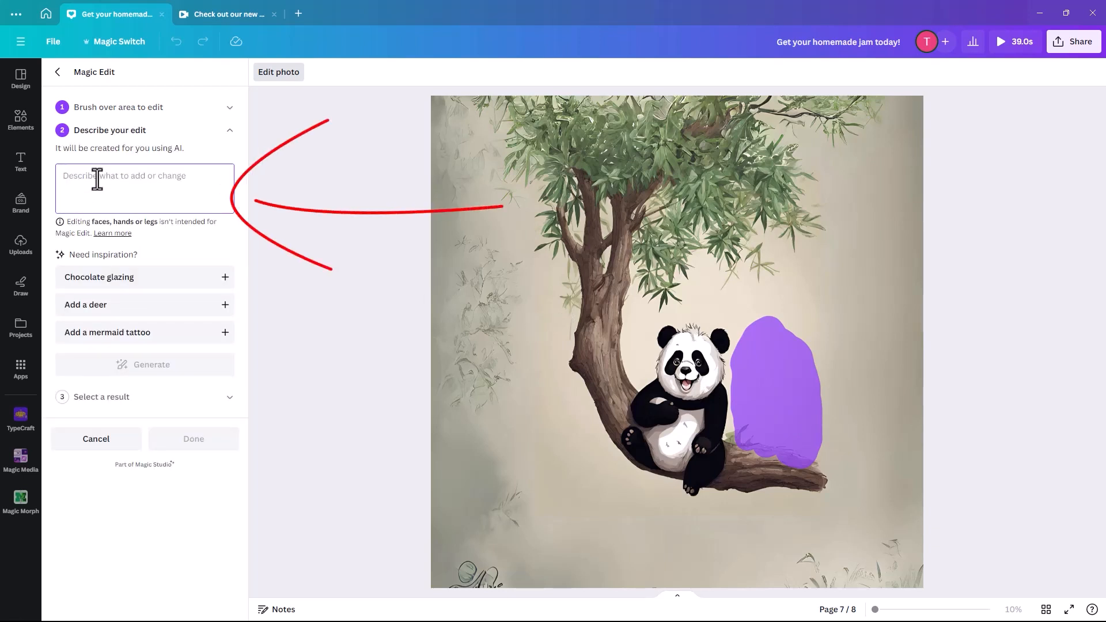
text(ADD A KANGAROO)
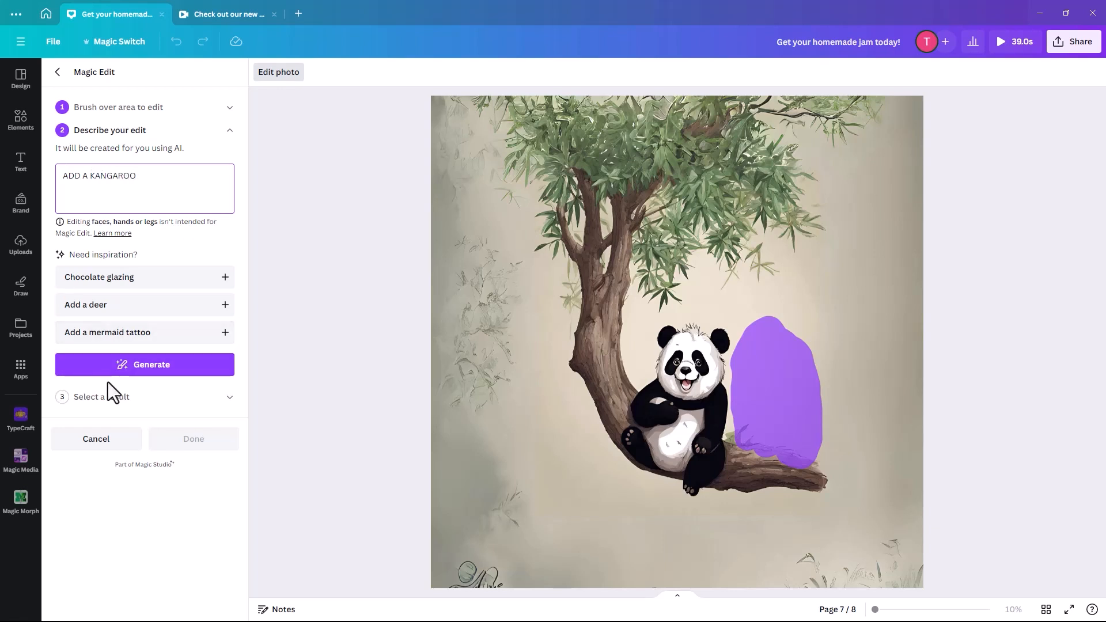
click(150, 363)
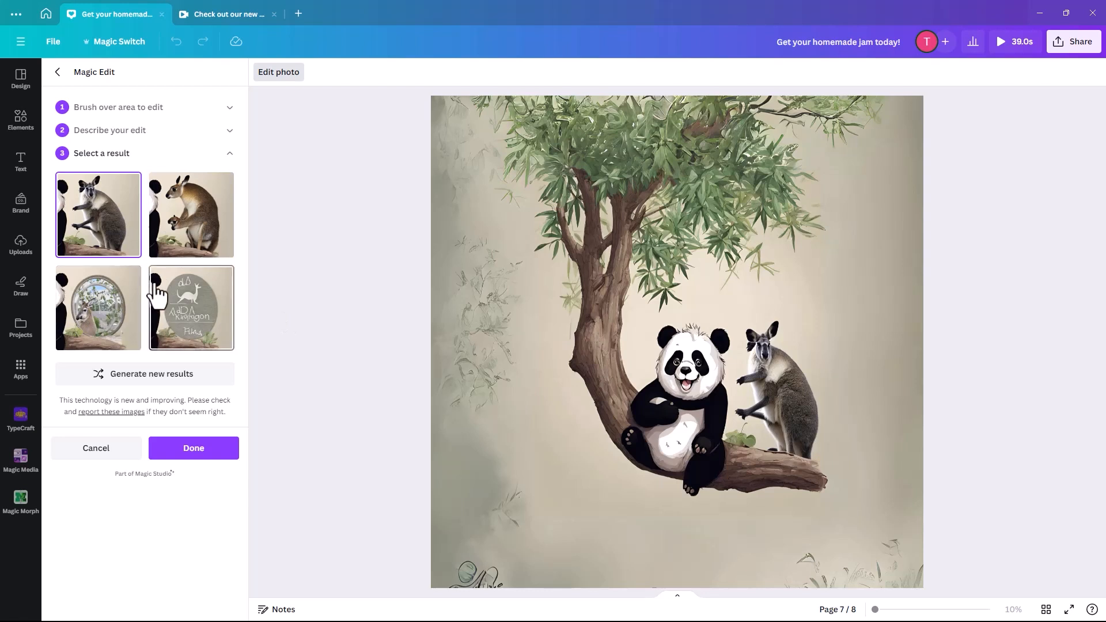
Compare the fourth, second and first kangaroo results on the panda image
click(194, 324)
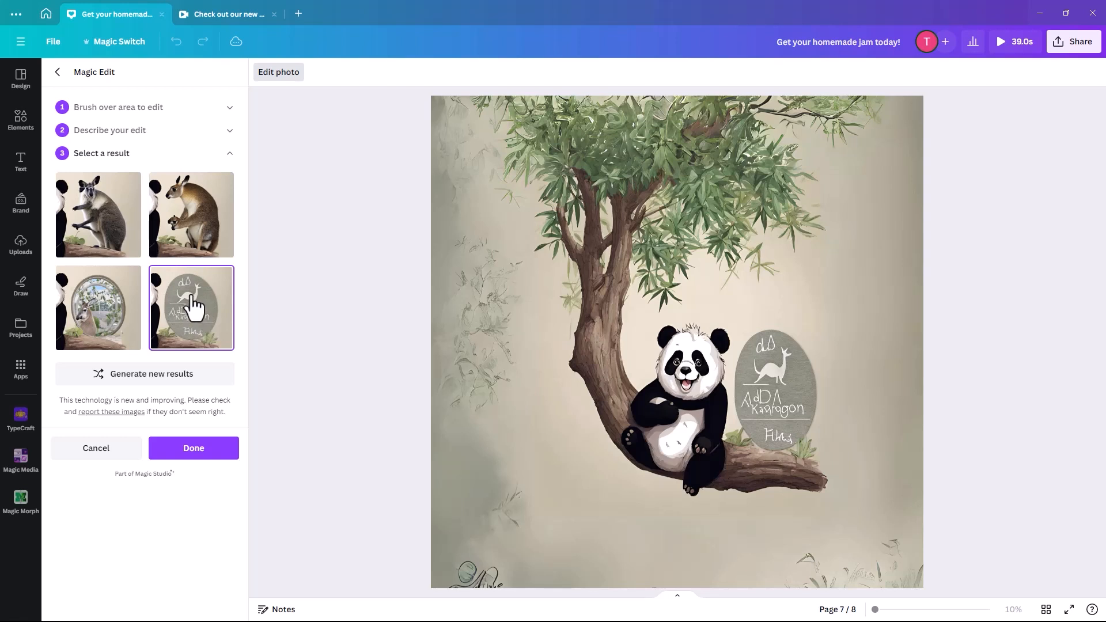
click(185, 224)
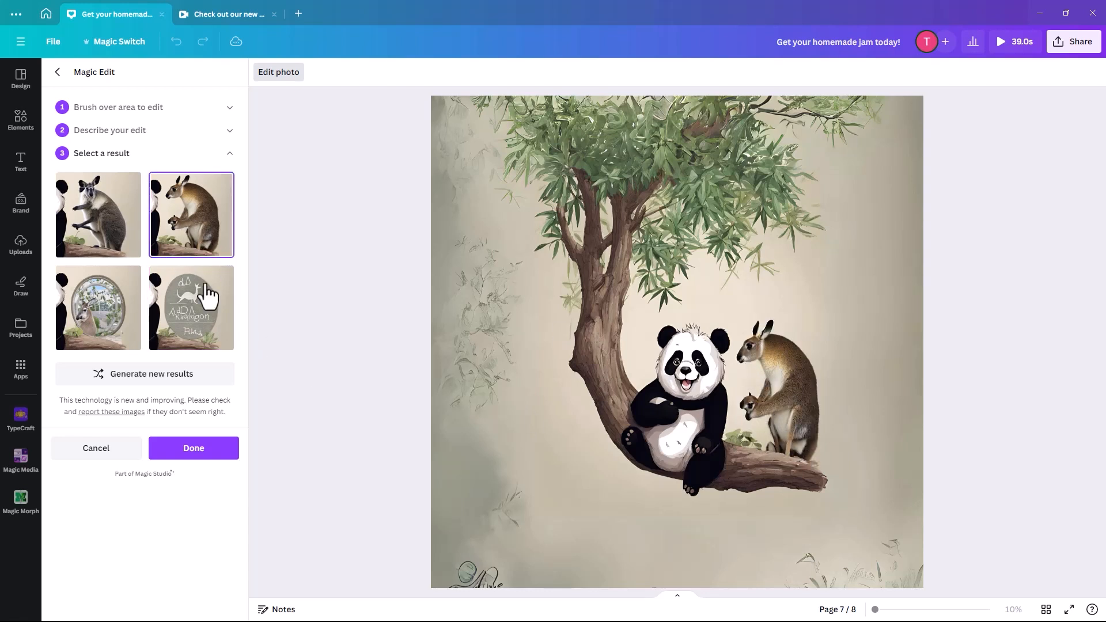
click(118, 241)
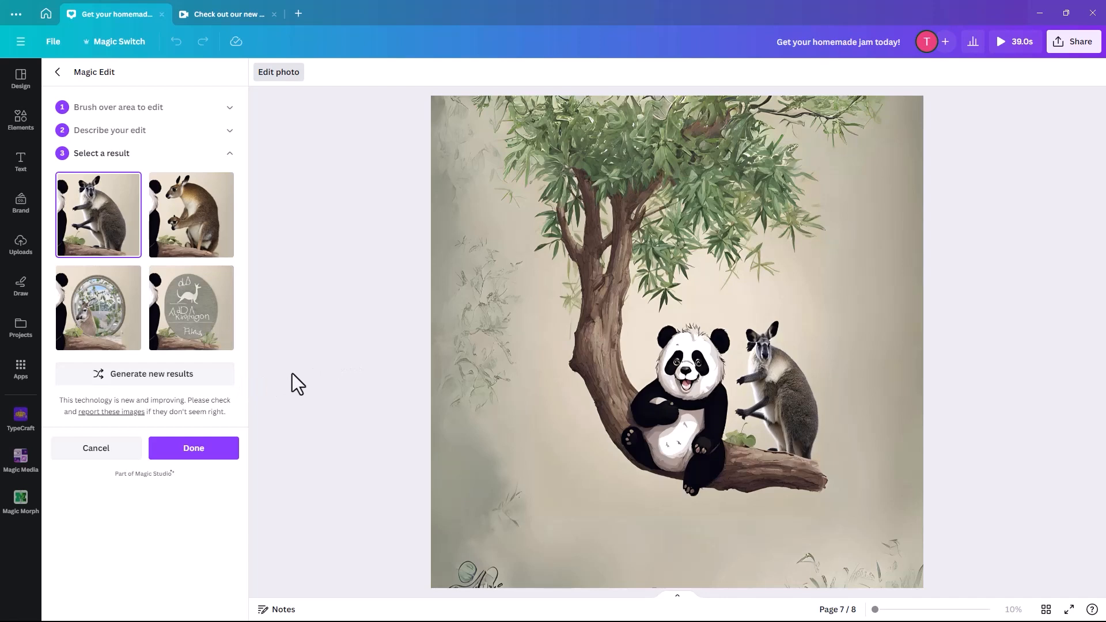
Generate a new set of kangaroo results and preview the fourth, third and second ones beside the panda
click(148, 376)
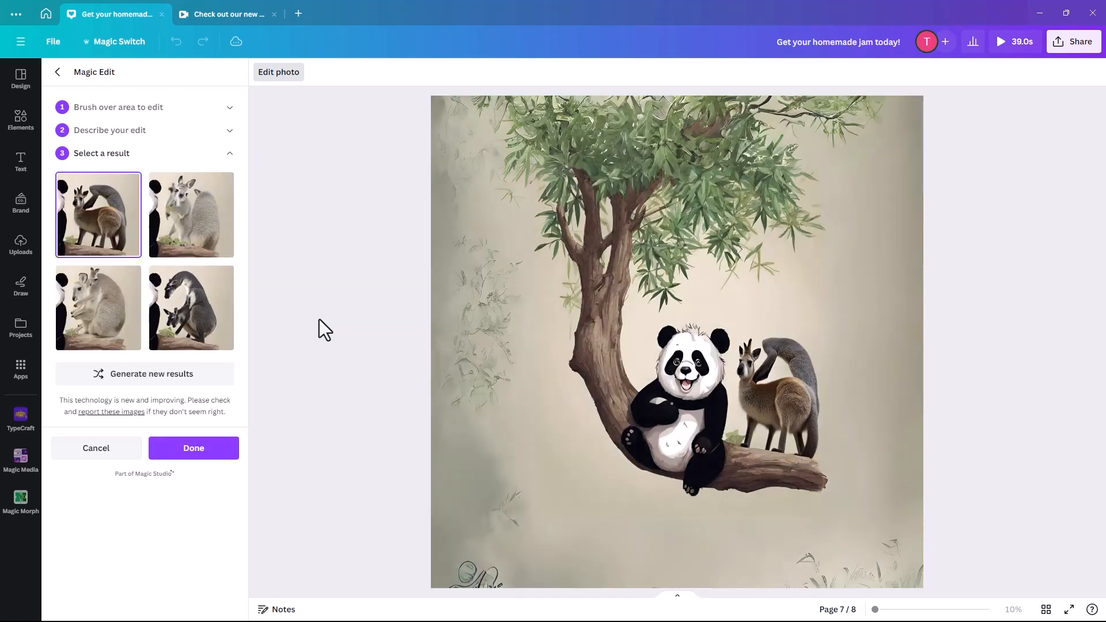
click(190, 314)
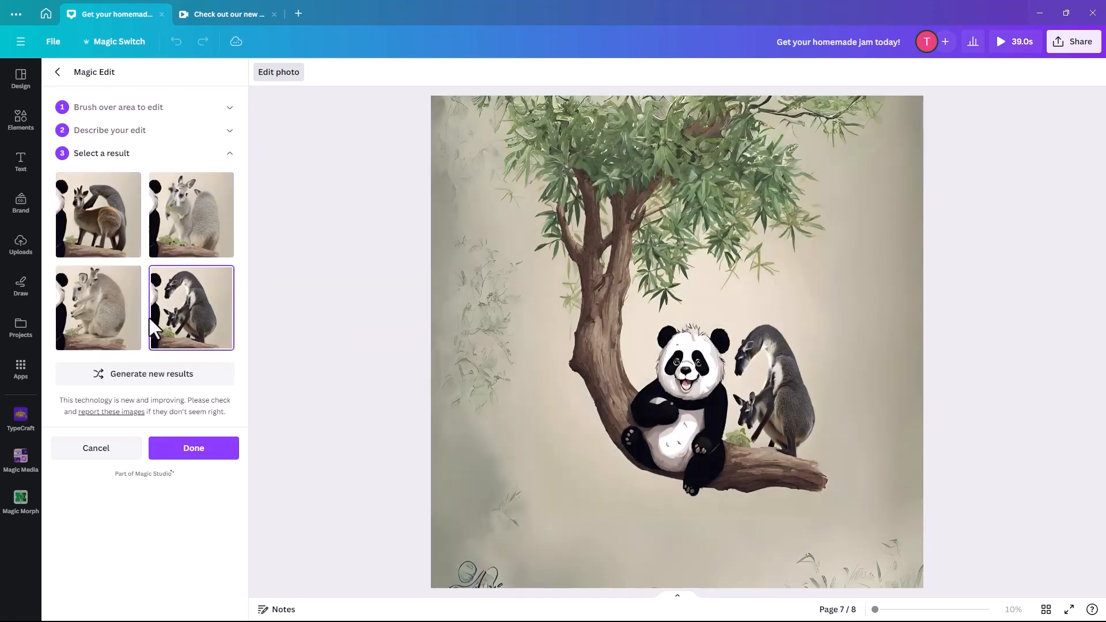
click(111, 345)
click(199, 230)
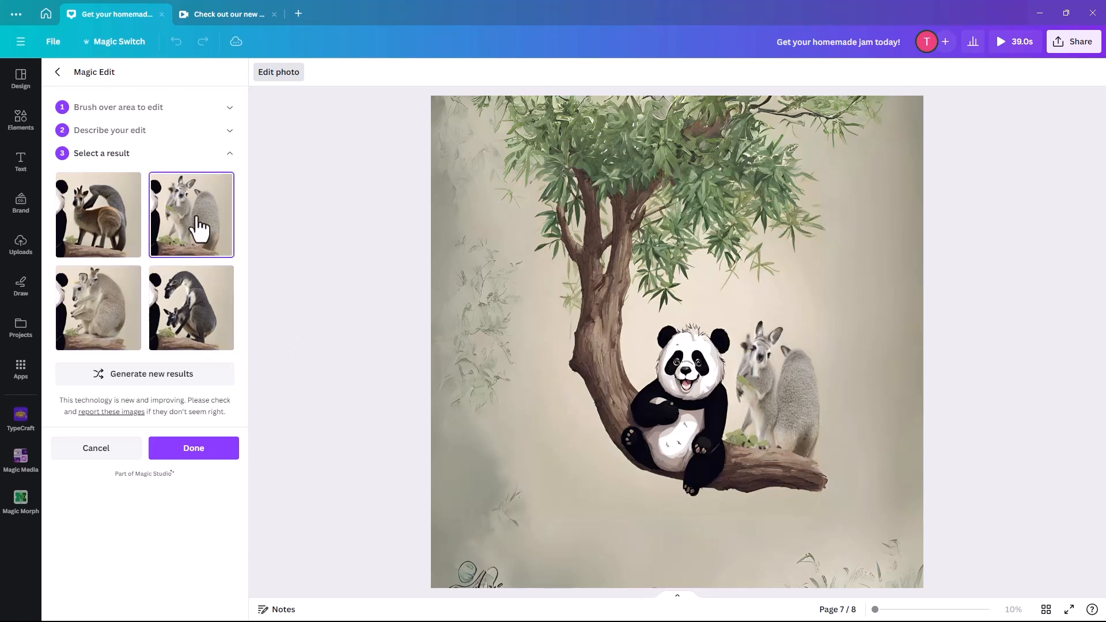